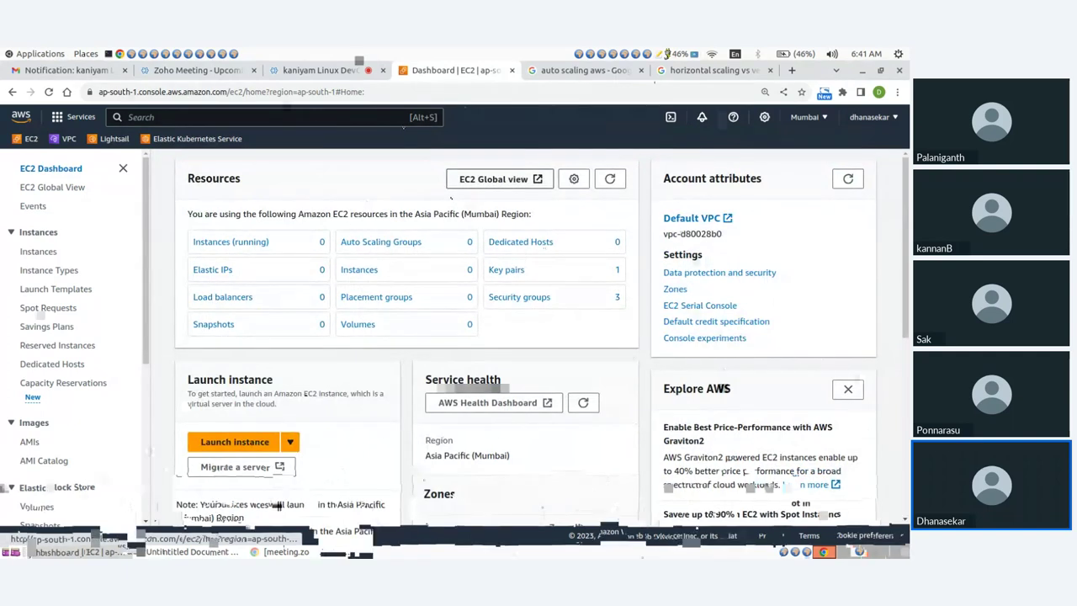
# Start a new EC2 instance named 'server' using the Ubuntu Server 22.04 LTS image
pyautogui.click(234, 442)
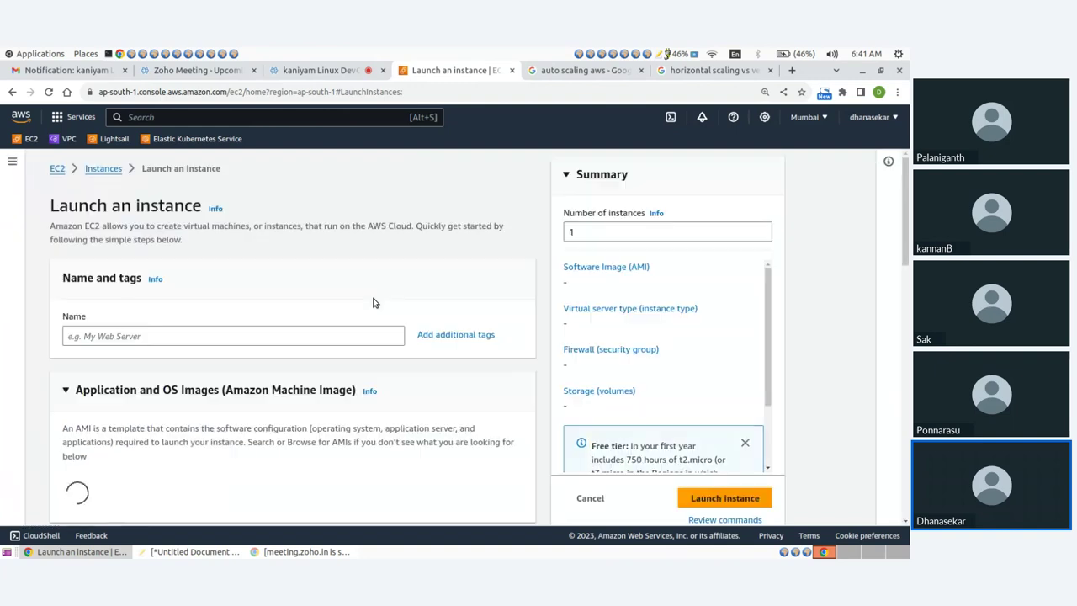
pyautogui.click(151, 336)
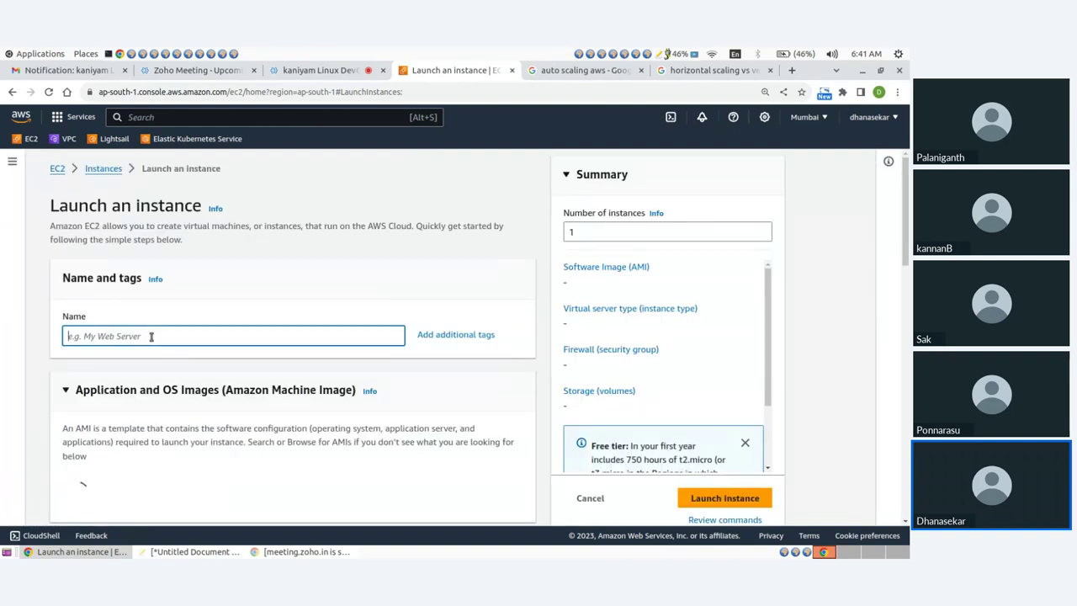
pyautogui.write('server')
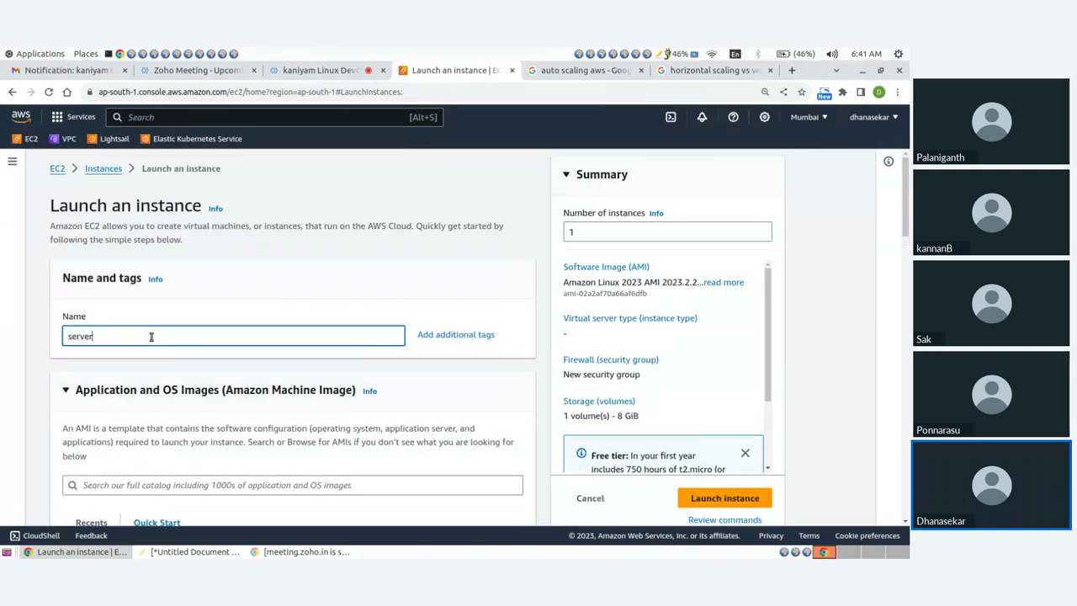
pyautogui.scroll(-3, 160, 335)
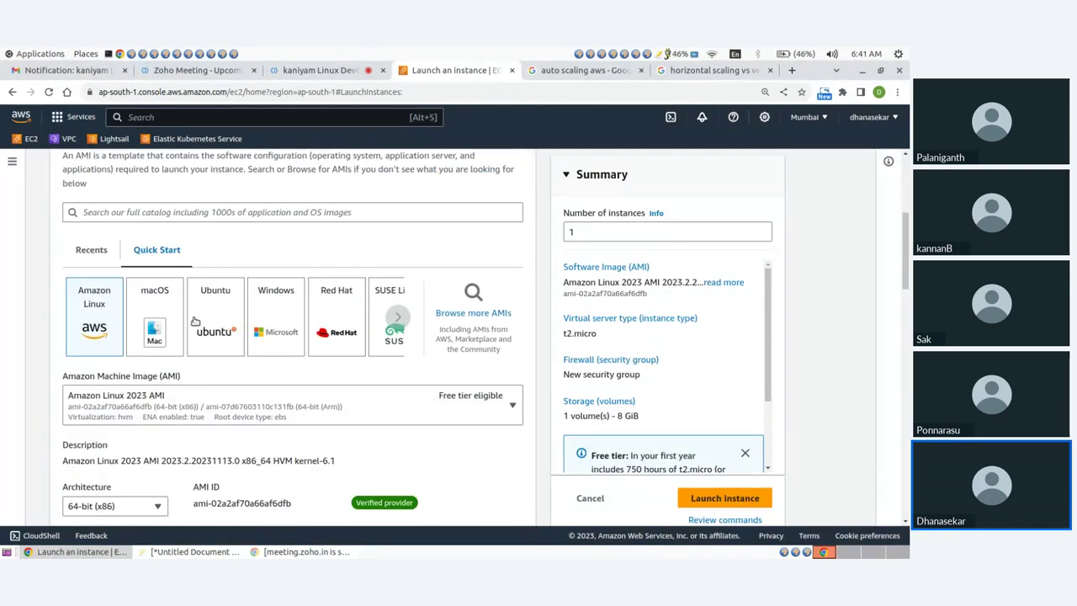
pyautogui.click(218, 307)
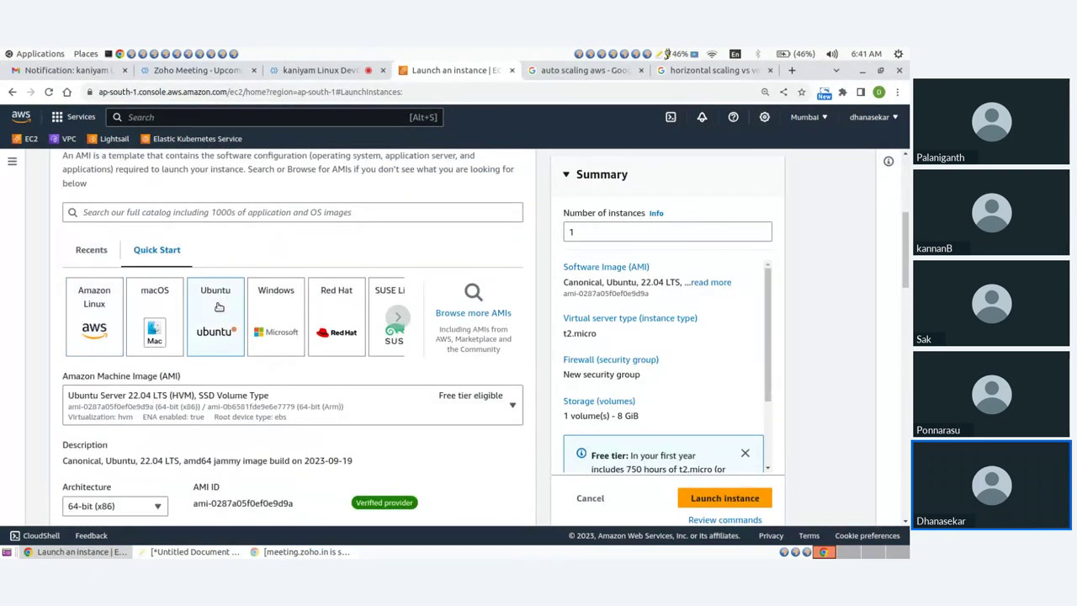
# Choose t2.nano as the instance type
pyautogui.scroll(-5, 219, 307)
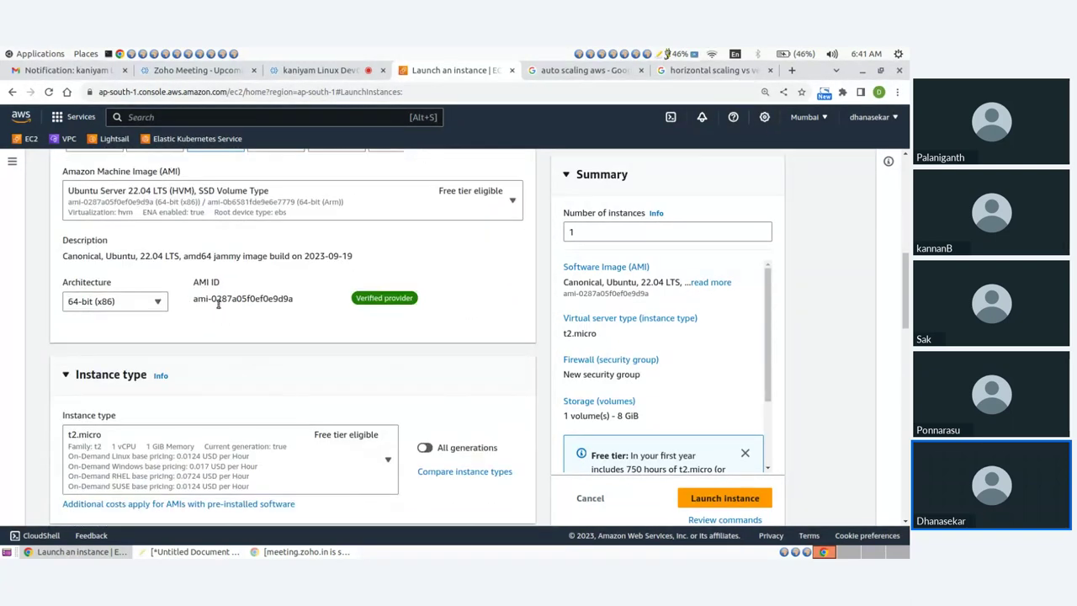
pyautogui.scroll(3, 217, 302)
pyautogui.scroll(-5, 218, 304)
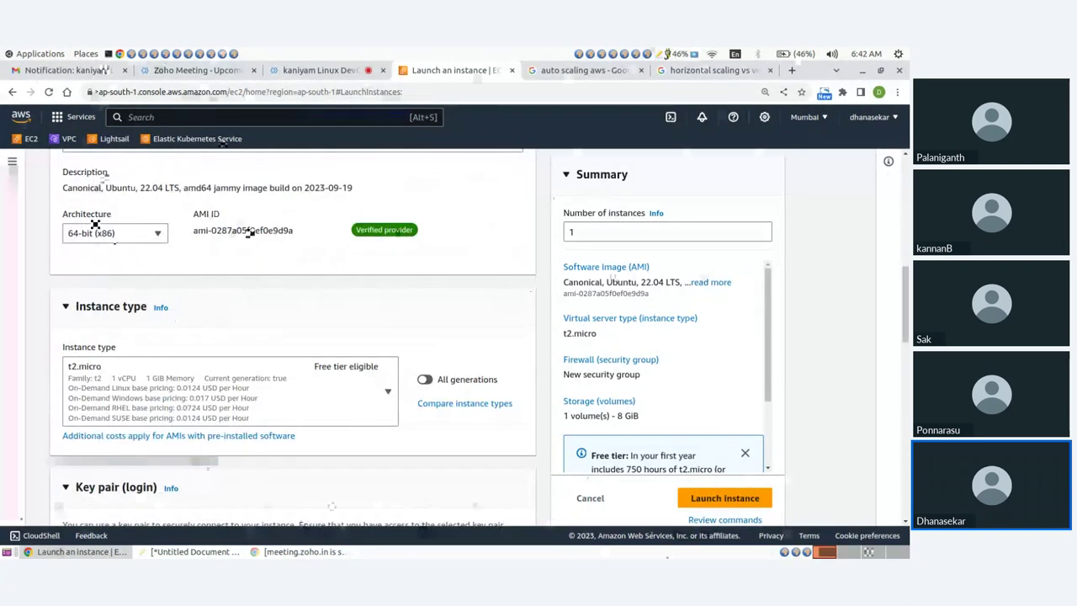
pyautogui.scroll(-3, 95, 225)
pyautogui.click(110, 252)
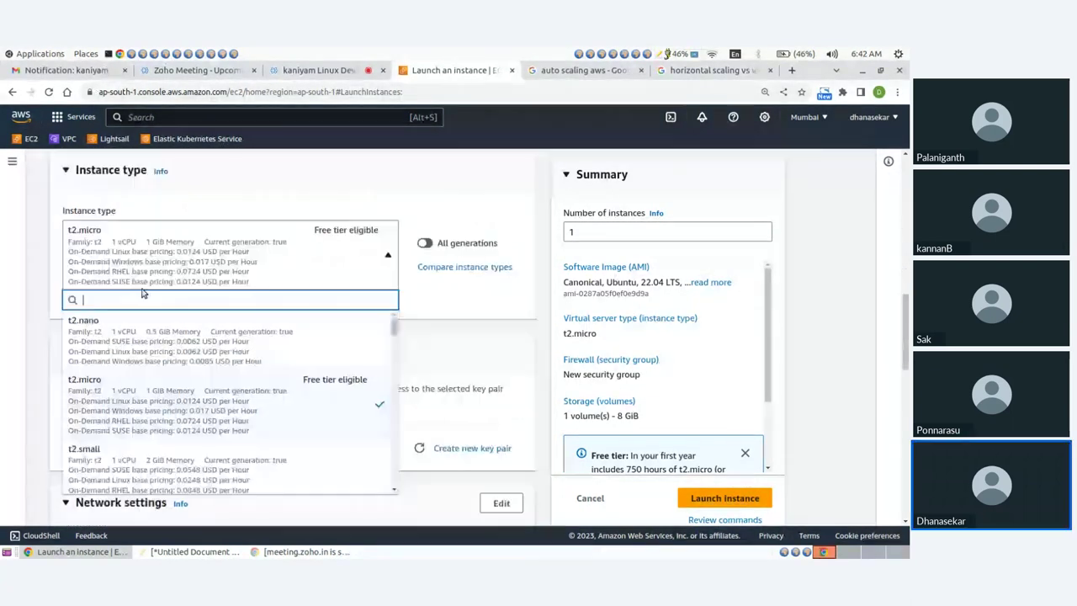
pyautogui.click(112, 320)
# Select the mykey key pair for the instance
pyautogui.scroll(-3, 244, 299)
pyautogui.click(224, 301)
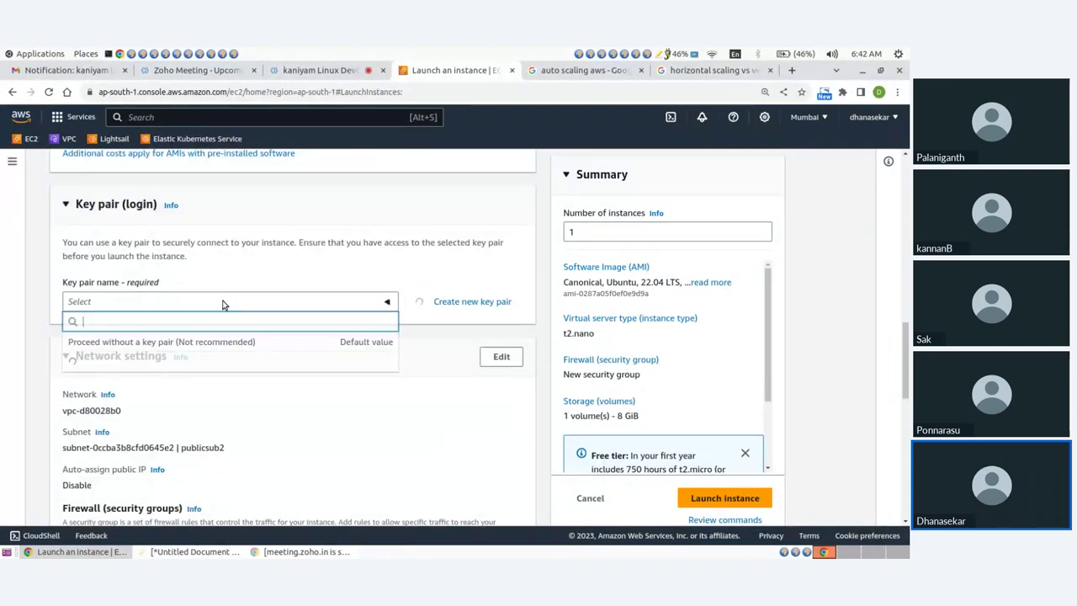
pyautogui.click(99, 362)
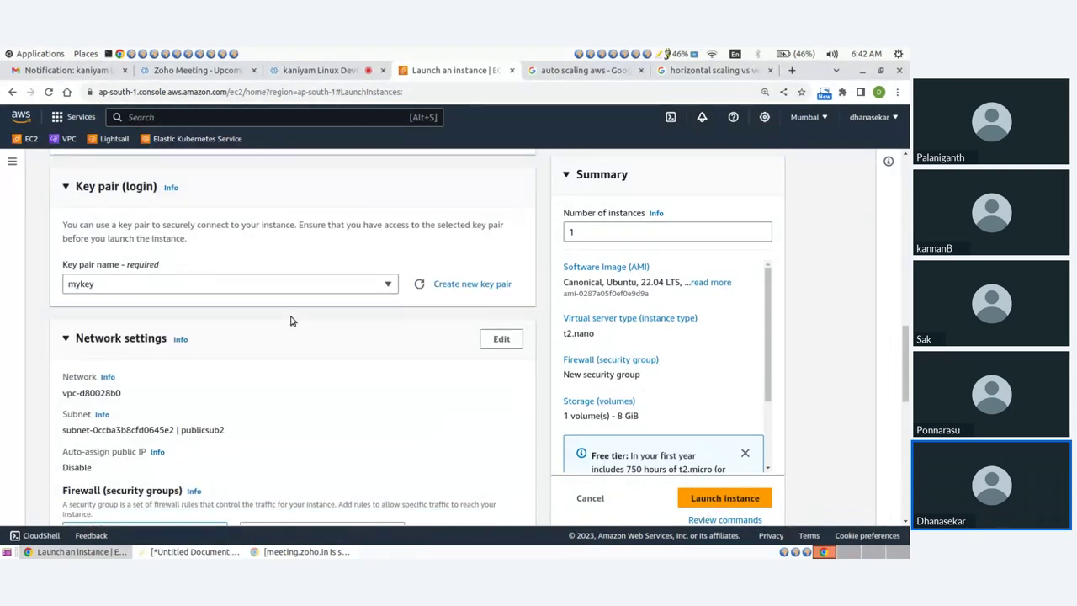
pyautogui.scroll(-6, 462, 217)
pyautogui.scroll(3, 493, 221)
# Enable auto-assign public IP and attach the existing security group demo-sg
pyautogui.click(500, 221)
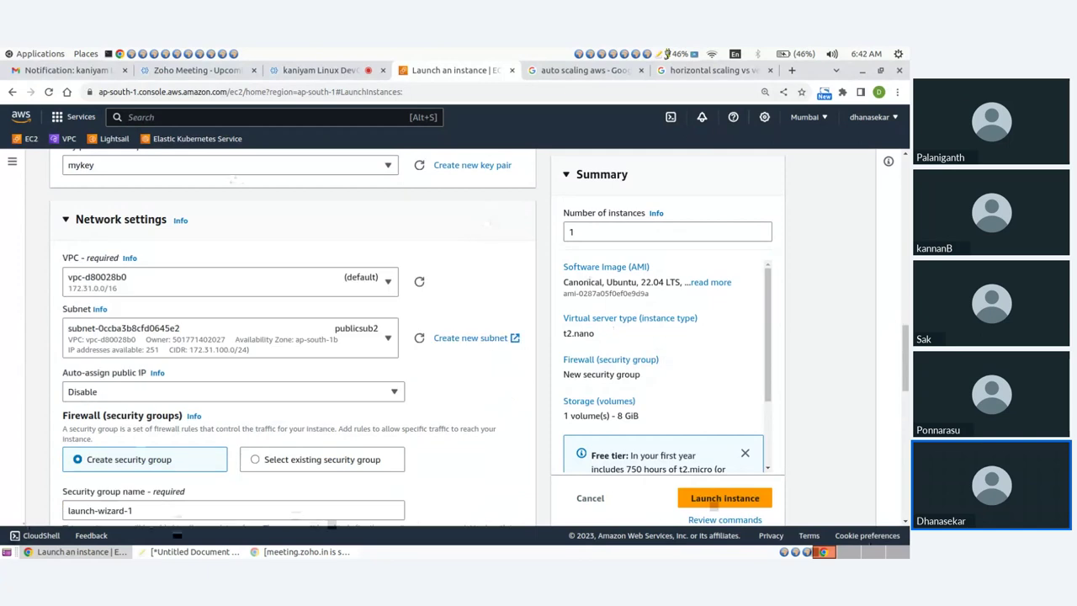
pyautogui.click(92, 391)
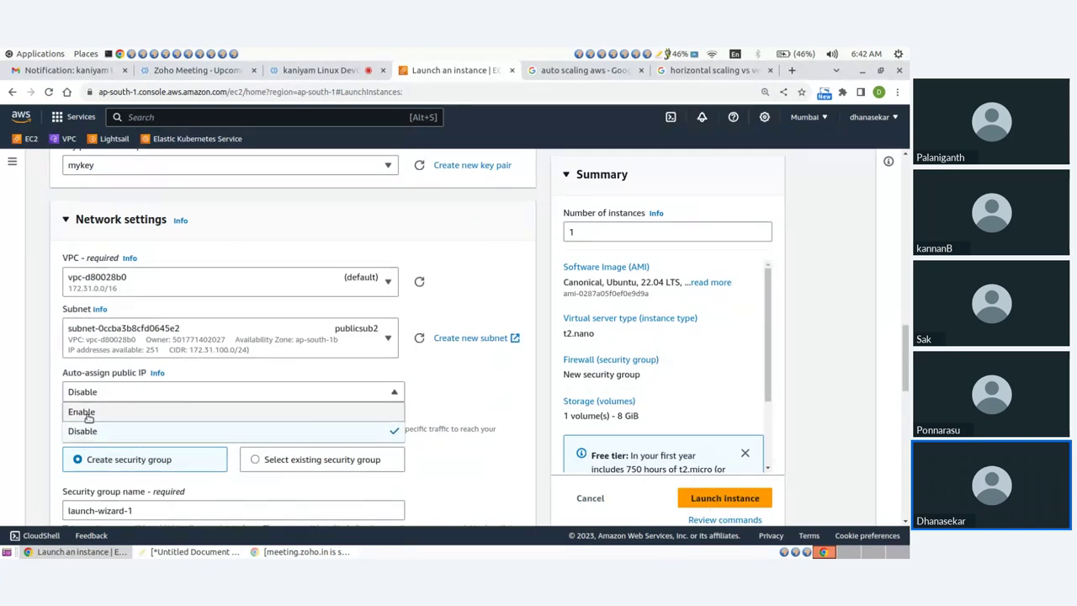
pyautogui.click(87, 413)
pyautogui.scroll(-1, 420, 320)
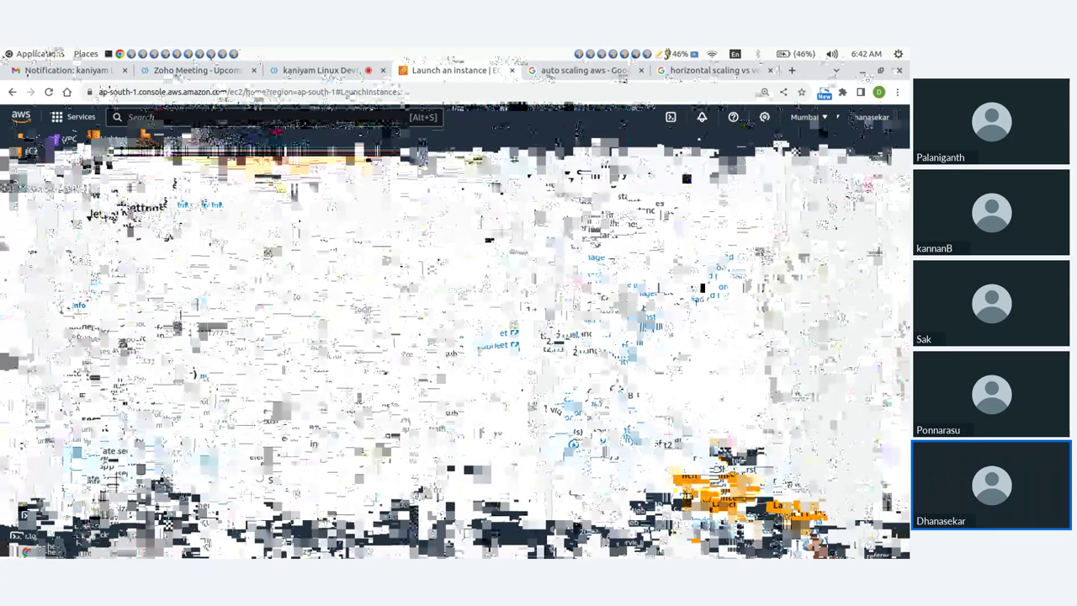
pyautogui.click(255, 320)
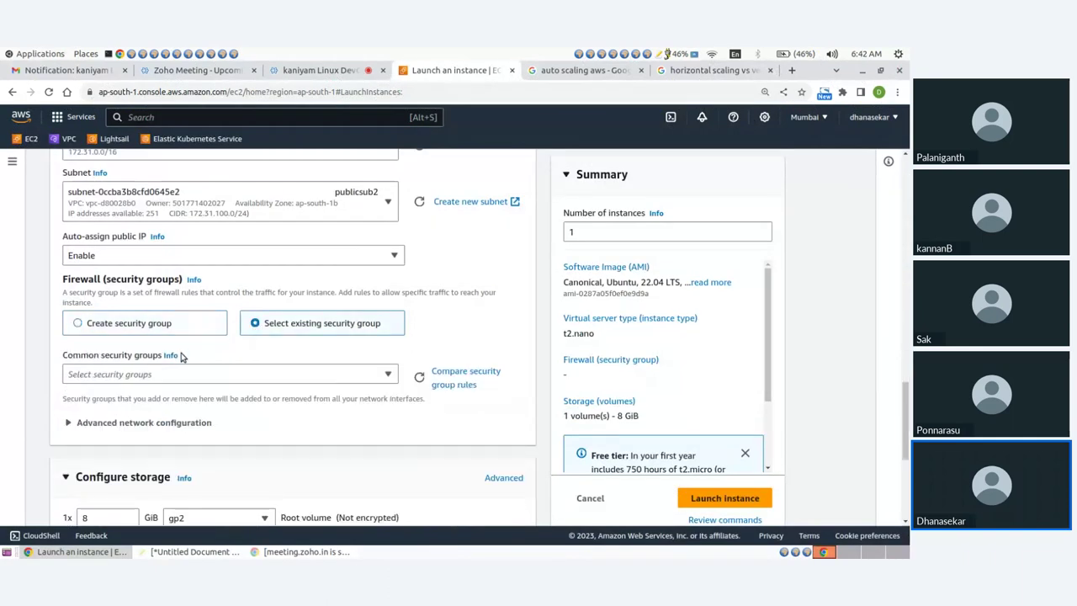
pyautogui.scroll(-1, 210, 311)
pyautogui.click(132, 304)
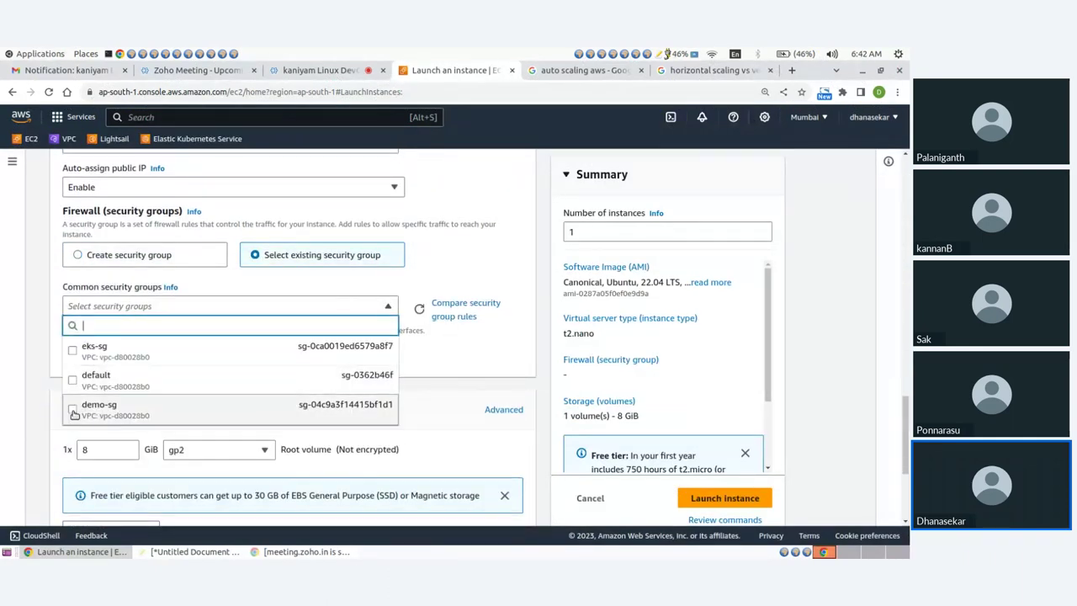
pyautogui.click(73, 412)
# Launch the instance, then switch to the gedit notes
pyautogui.scroll(-3, 304, 336)
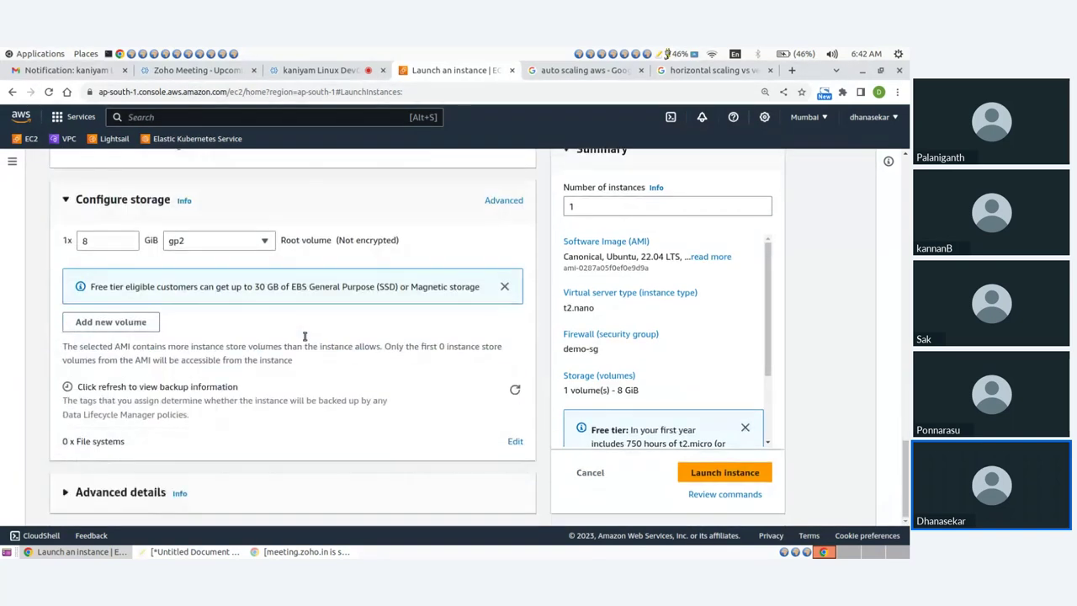
pyautogui.click(703, 473)
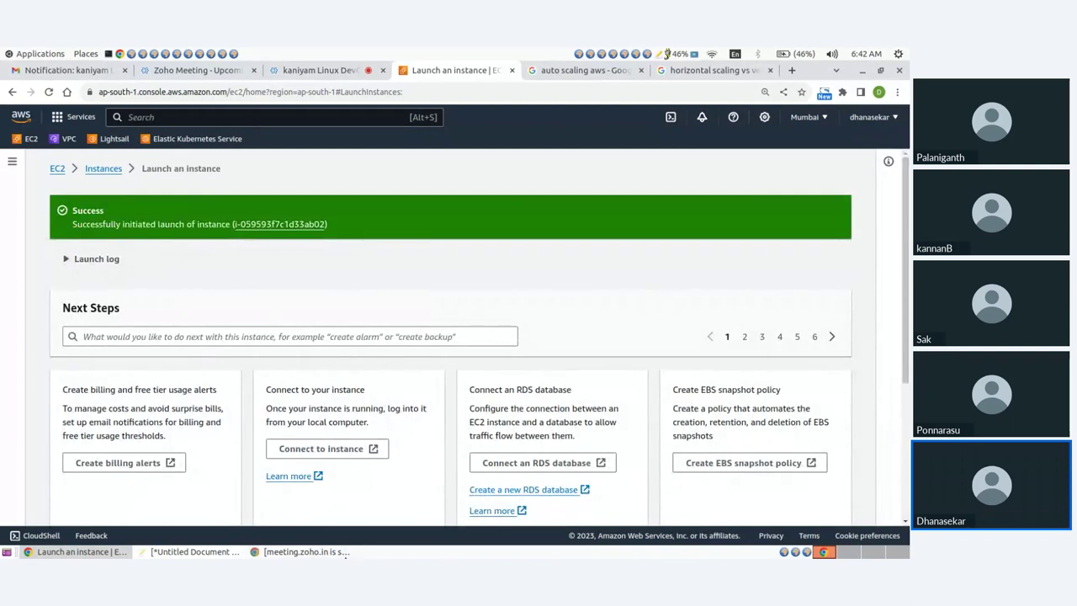
pyautogui.click(192, 552)
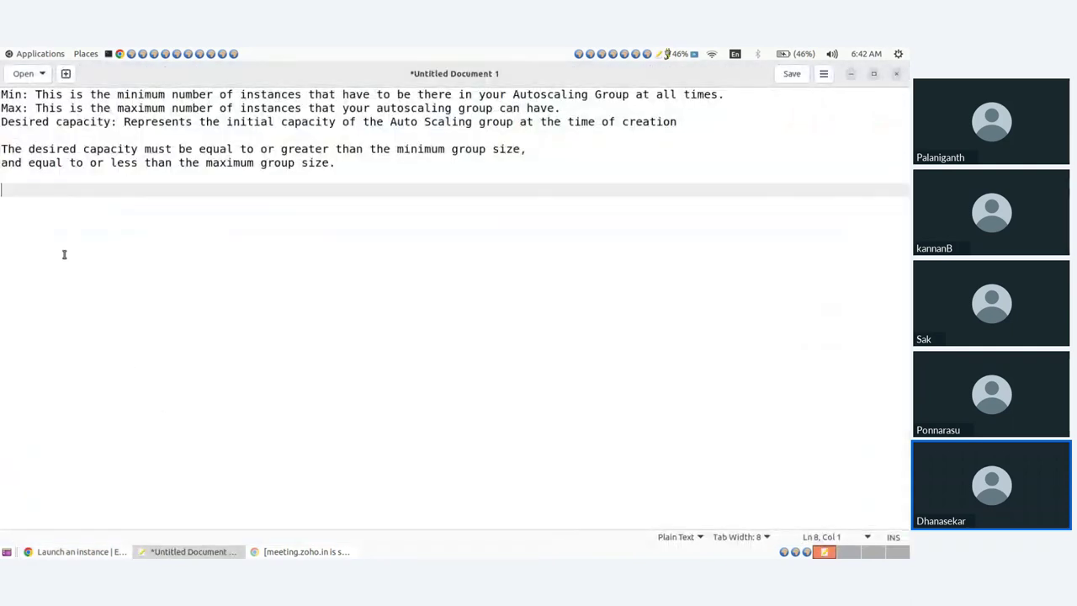
# Add 'AMI image', 'launch template' and 'ASG' as three new lines in the notes
pyautogui.press('Return')
pyautogui.write('AM')
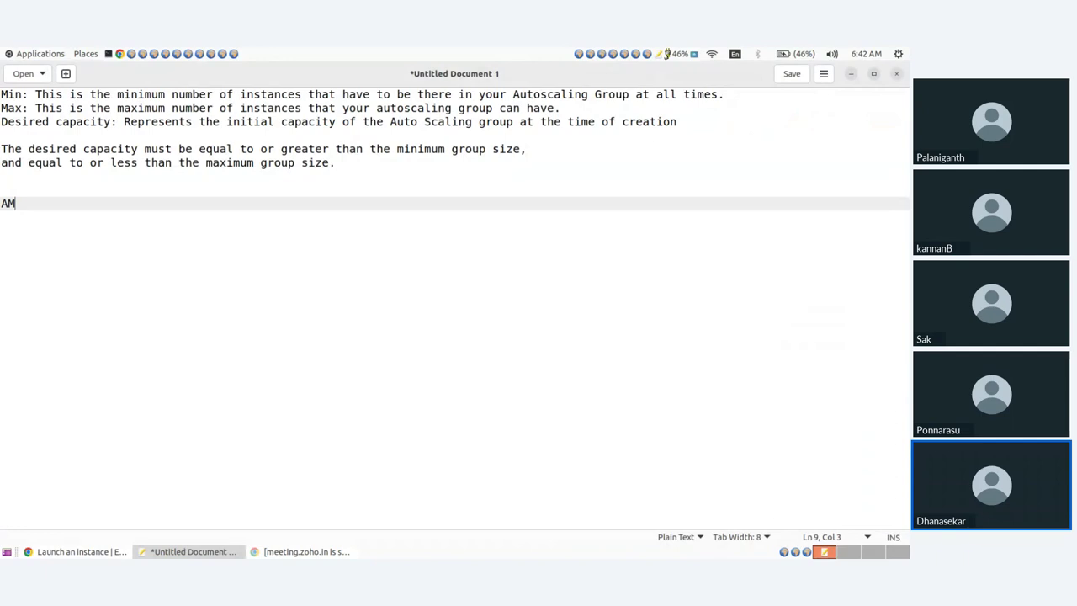
pyautogui.write('I image')
pyautogui.press('Return')
pyautogui.write('l')
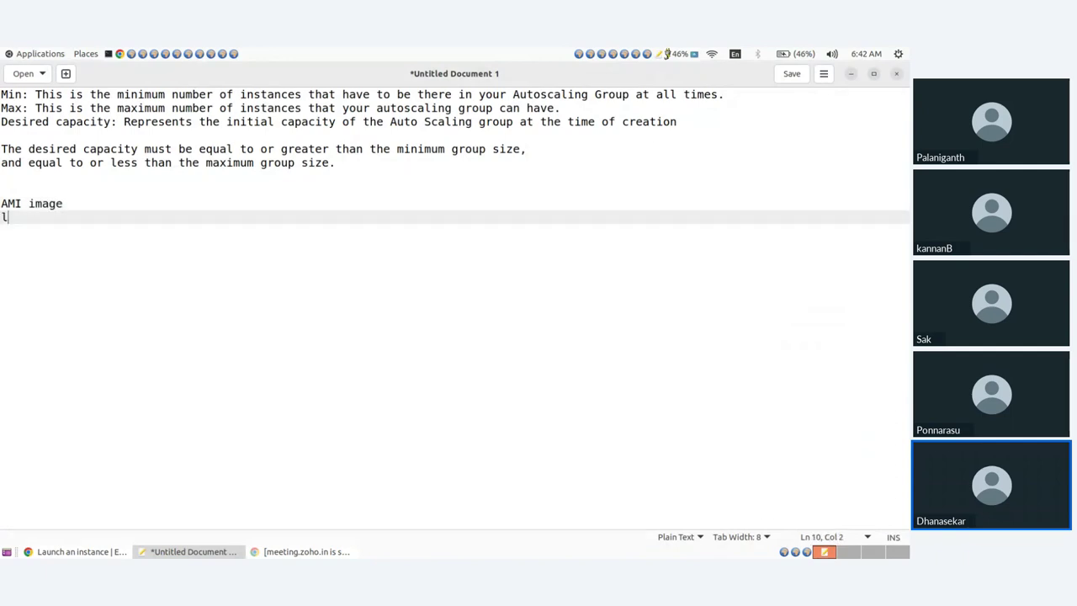
pyautogui.write('aunch template')
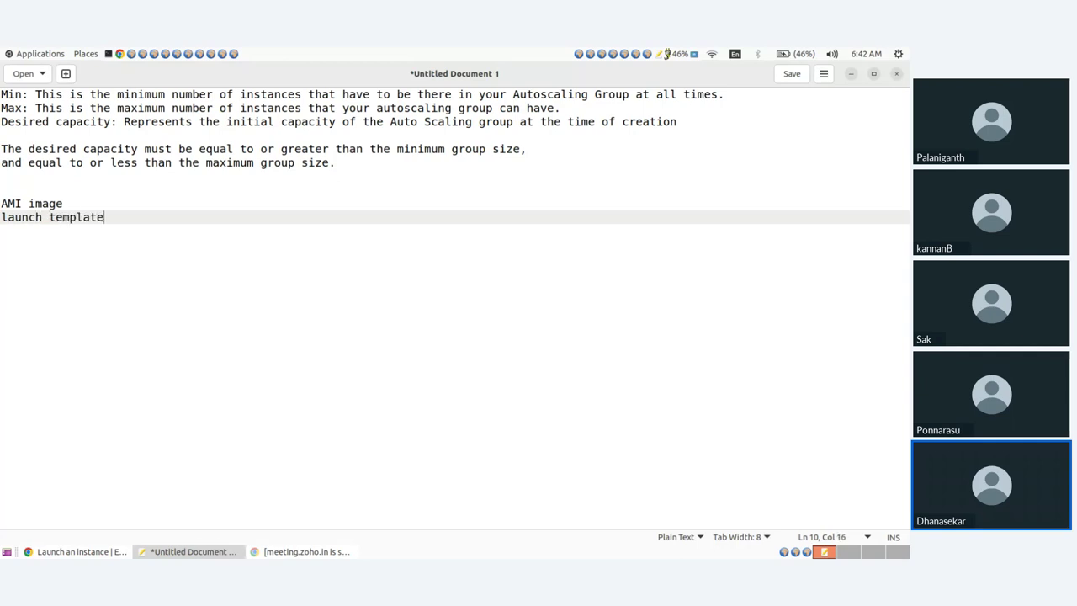
pyautogui.moveTo(74, 209); pyautogui.dragTo(2, 208)
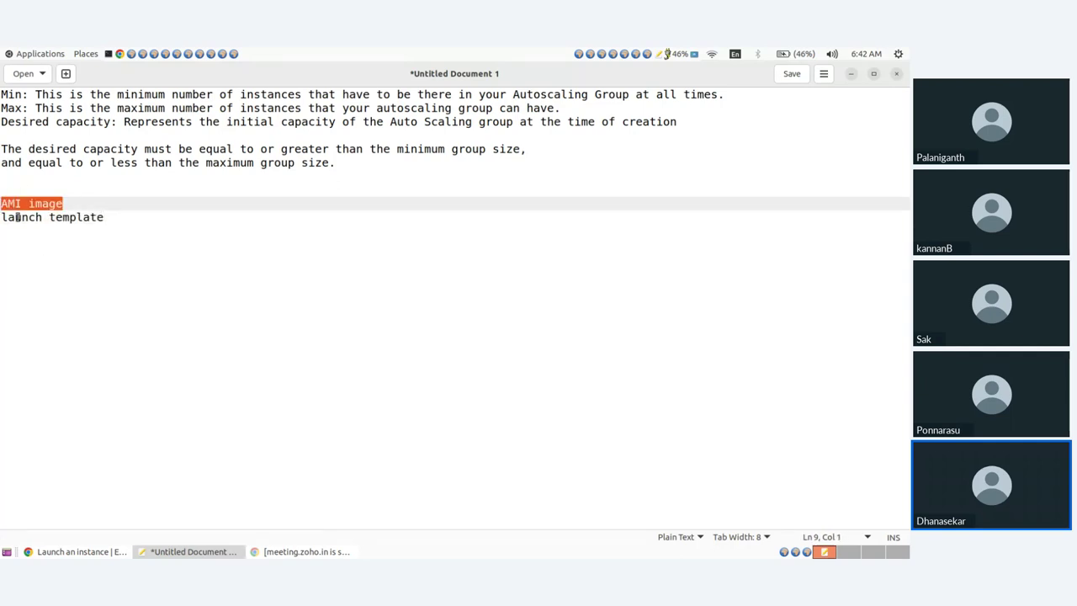
pyautogui.moveTo(103, 217); pyautogui.dragTo(2, 217)
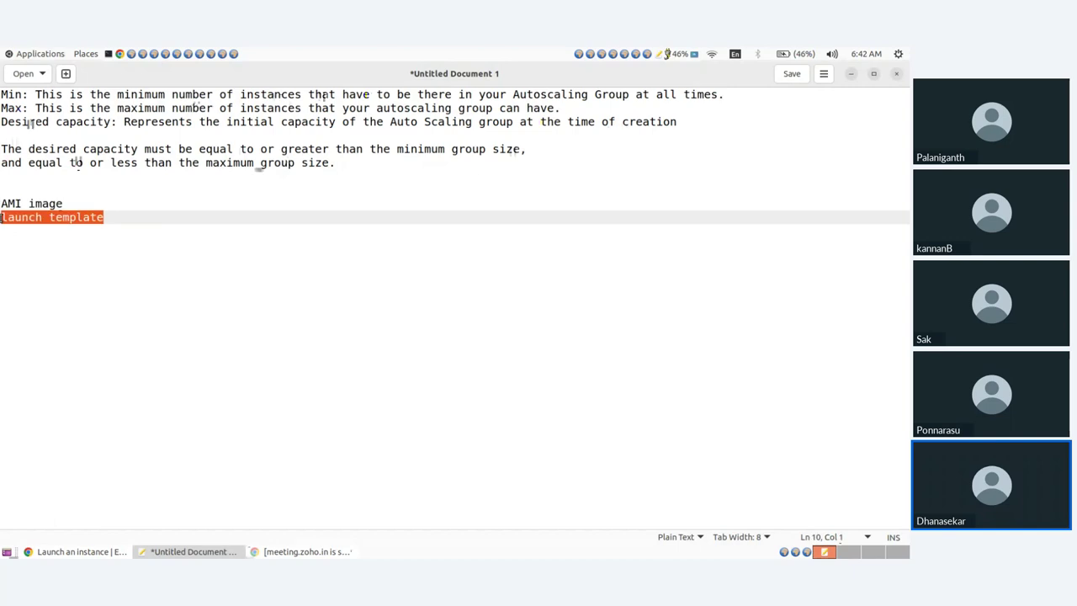
pyautogui.click(126, 222)
pyautogui.press('Return')
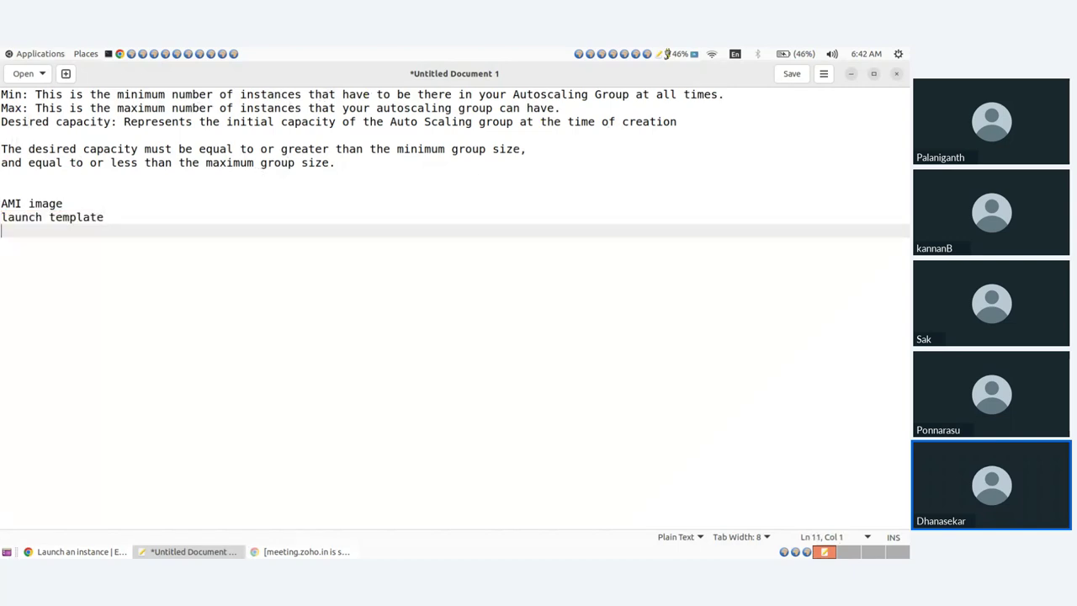
pyautogui.write('ASG')
pyautogui.moveTo(130, 219); pyautogui.dragTo(2, 195)
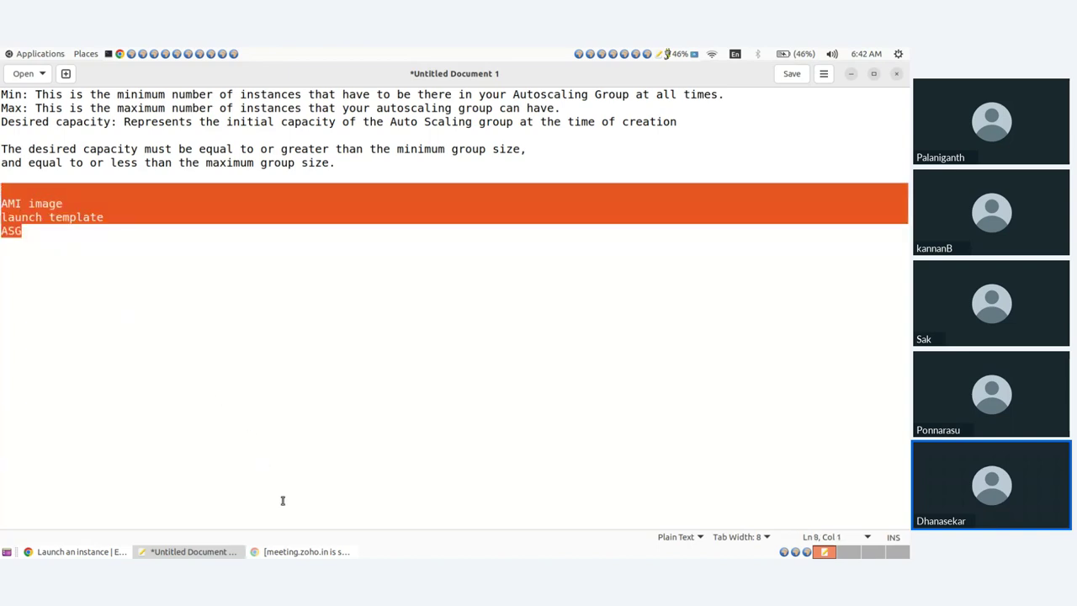
# Open the server instance's summary and copy its public IPv4 address 52.66.22.231
pyautogui.click(80, 553)
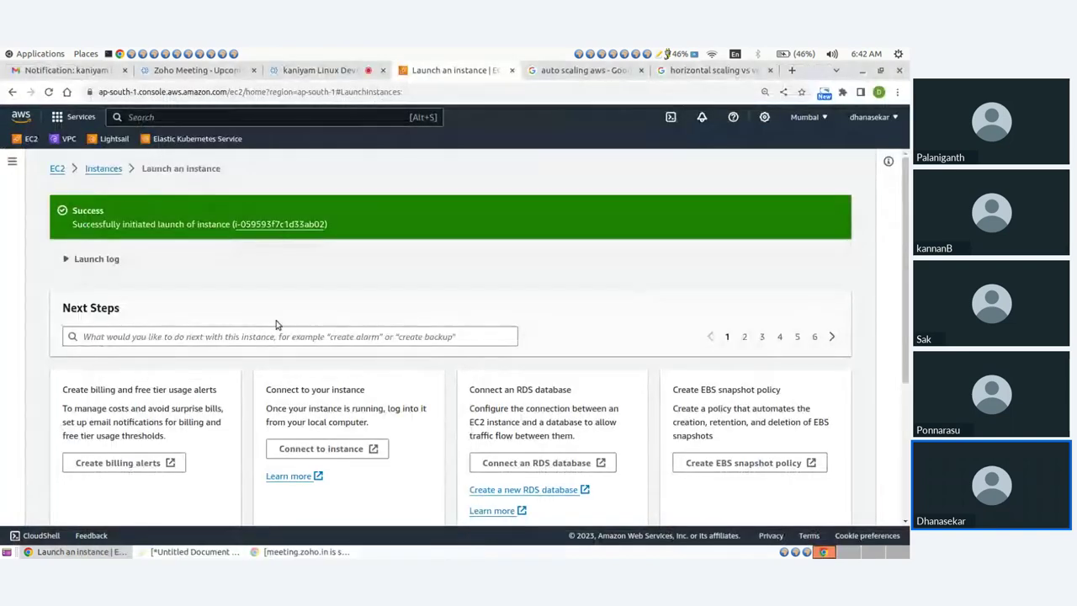
pyautogui.click(104, 169)
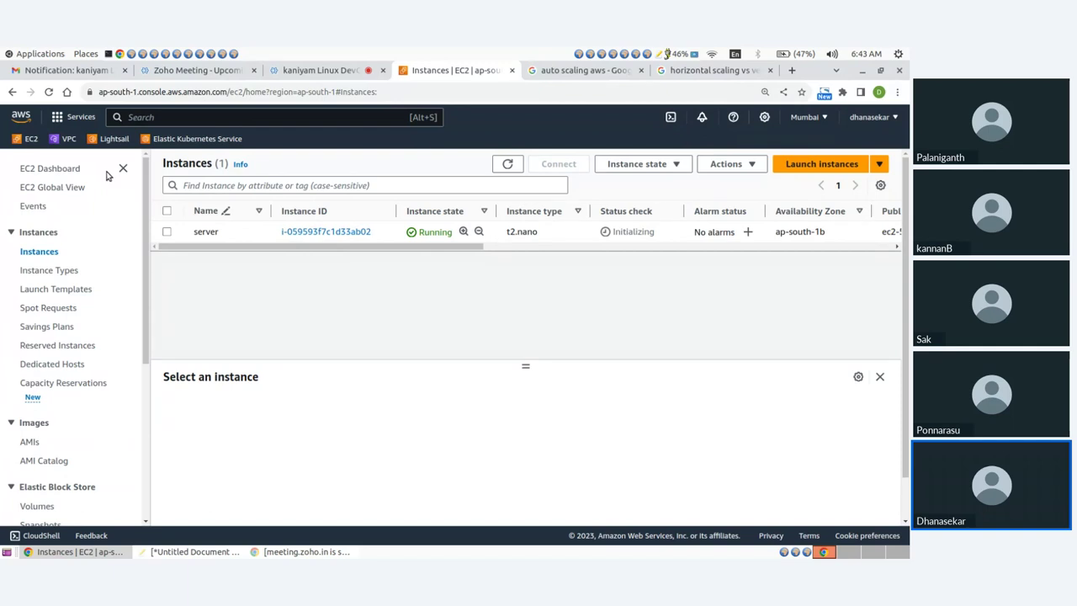
pyautogui.click(325, 232)
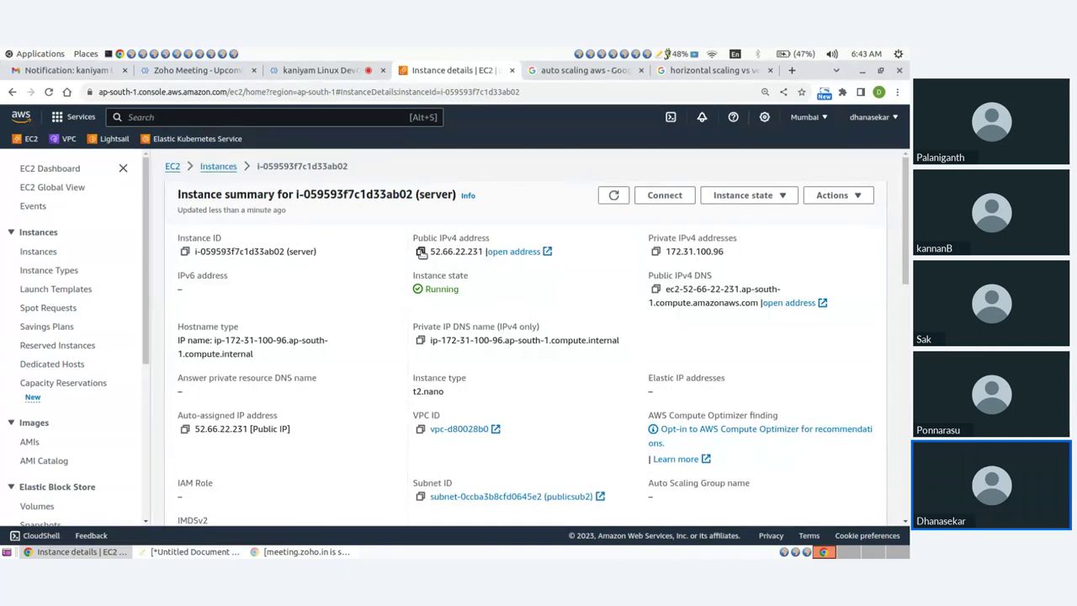
pyautogui.click(421, 252)
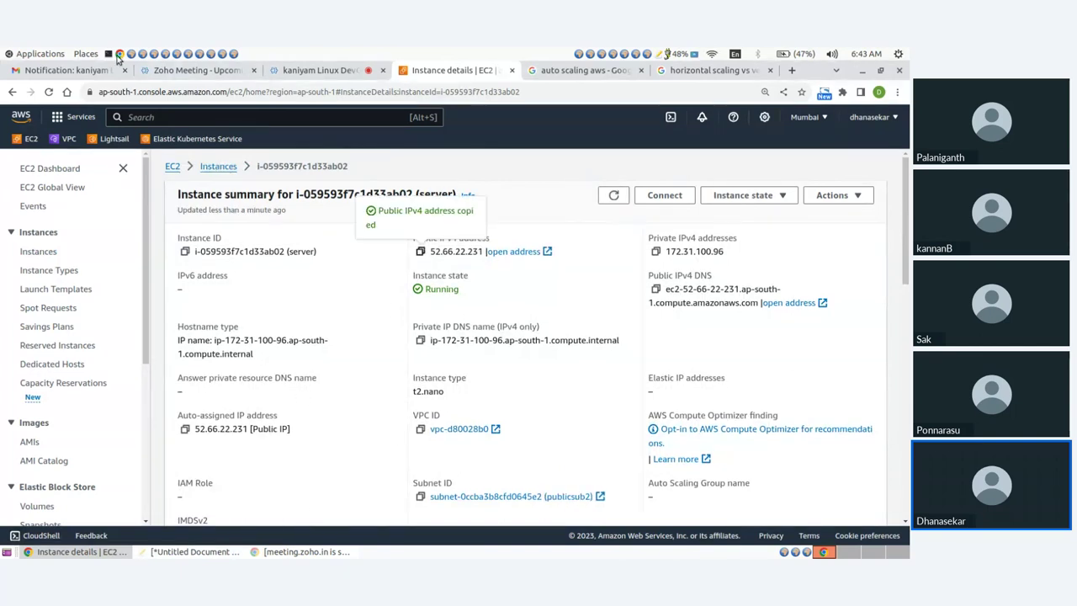
# Open a maximized terminal with enlarged text
pyautogui.hotkey('ctrl', 'alt', 't')
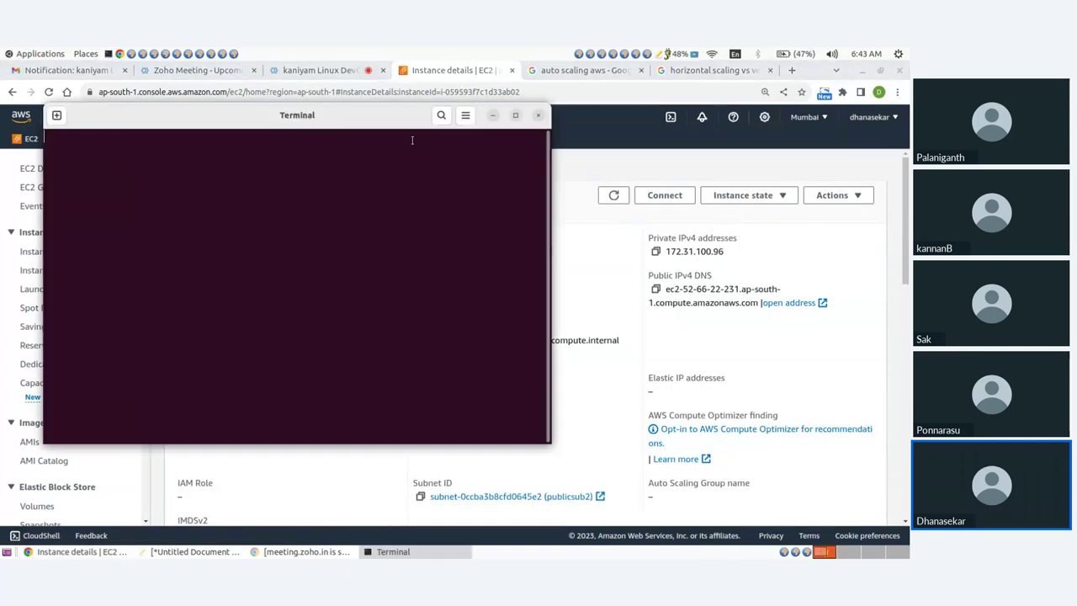
pyautogui.moveTo(390, 115); pyautogui.dragTo(645, 121)
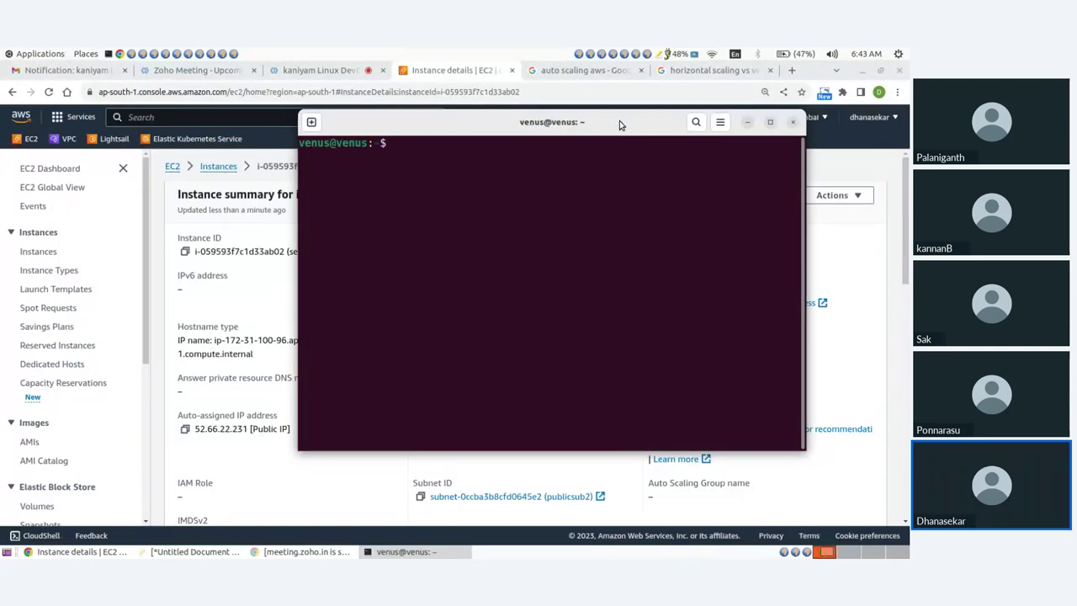
pyautogui.doubleClick(620, 124)
pyautogui.hotkey('ctrl', '+')
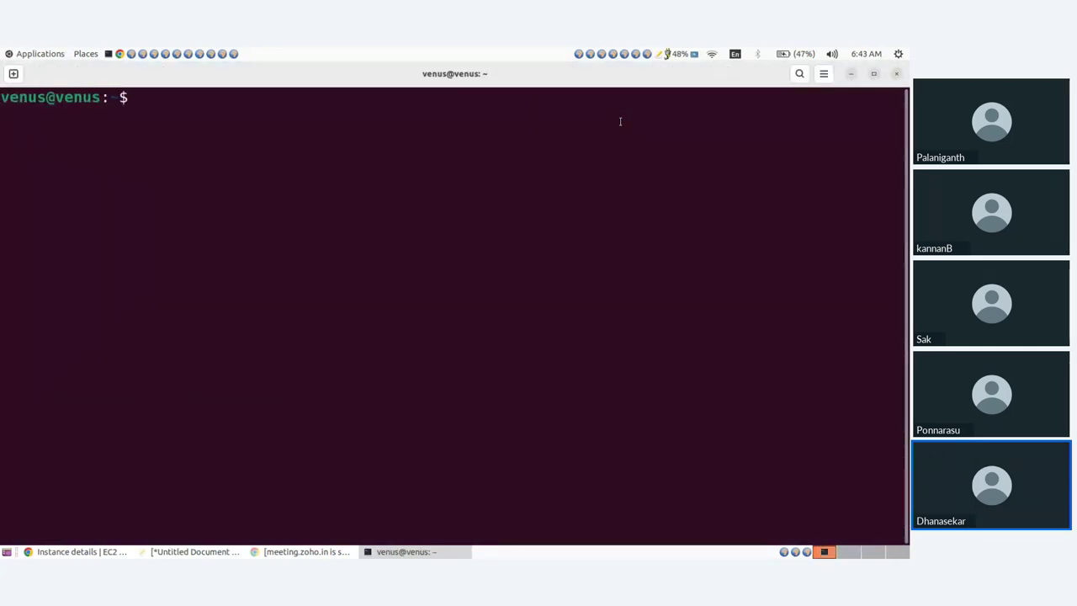
pyautogui.write('ssh -i myk')
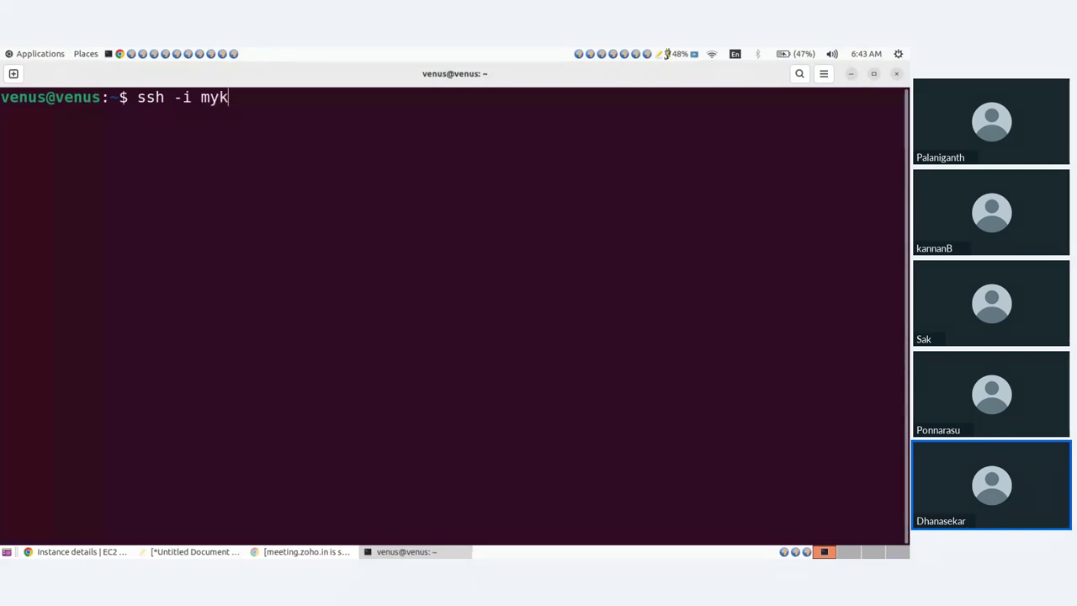
pyautogui.press('Tab')
pyautogui.write('ubuntu@')
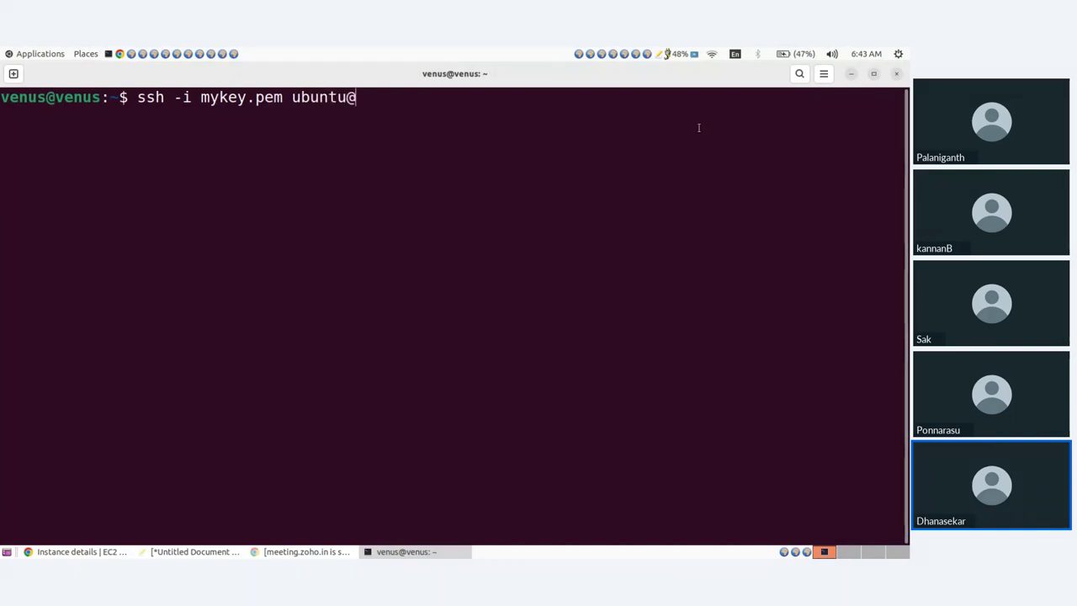
pyautogui.hotkey('ctrl', 'shift', 'v')
pyautogui.press('Return')
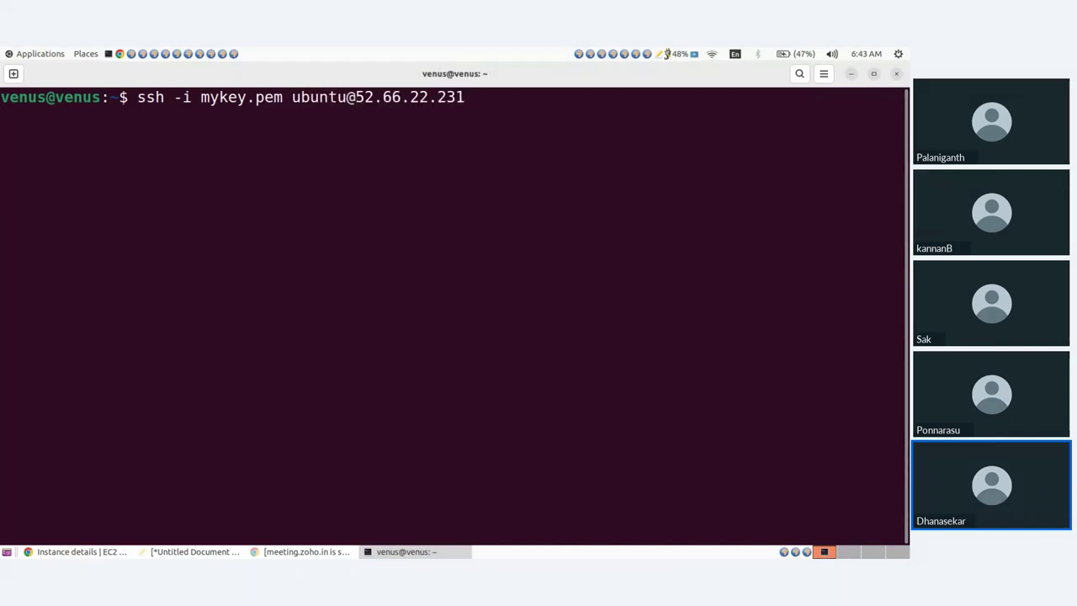
pyautogui.write('ye')
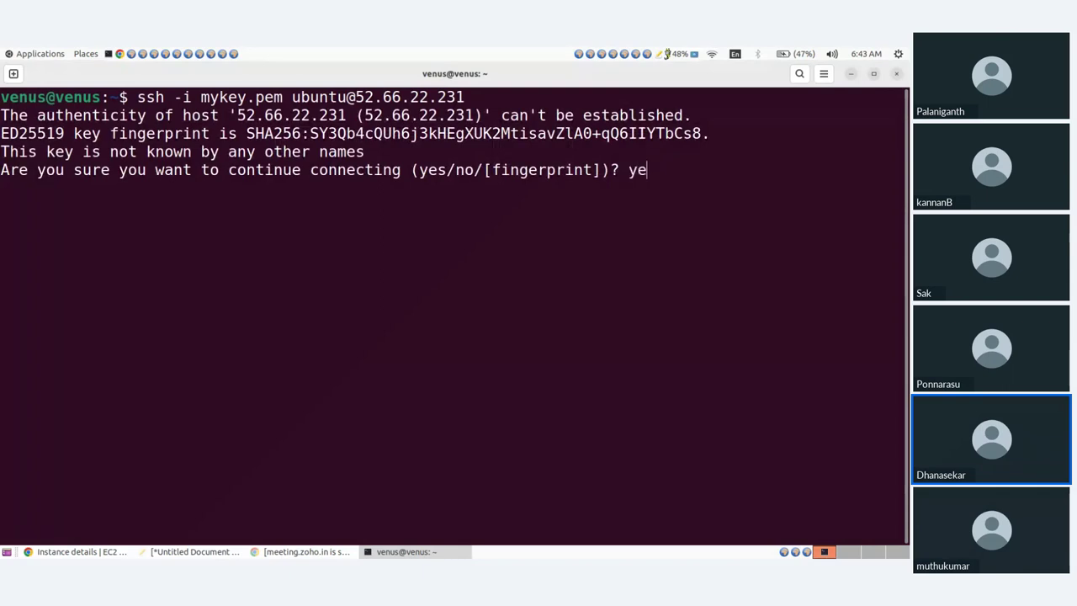
pyautogui.write('s')
pyautogui.press('Return')
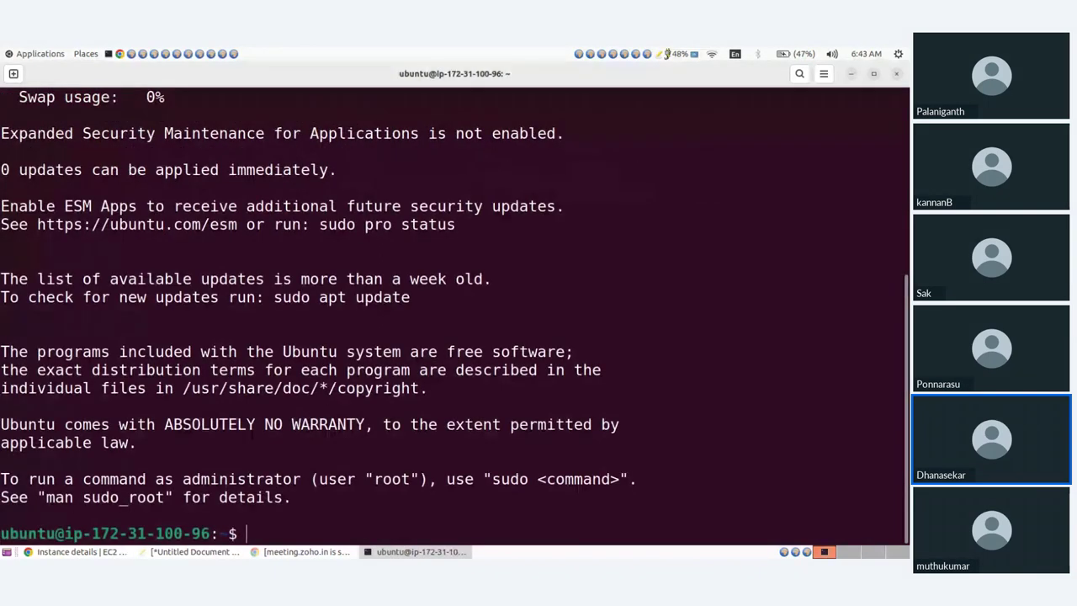
pyautogui.hotkey('ctrl', 'l')
# Refresh the package lists with sudo apt update
pyautogui.press('Return')
pyautogui.press('Return')
pyautogui.write('sudo apt')
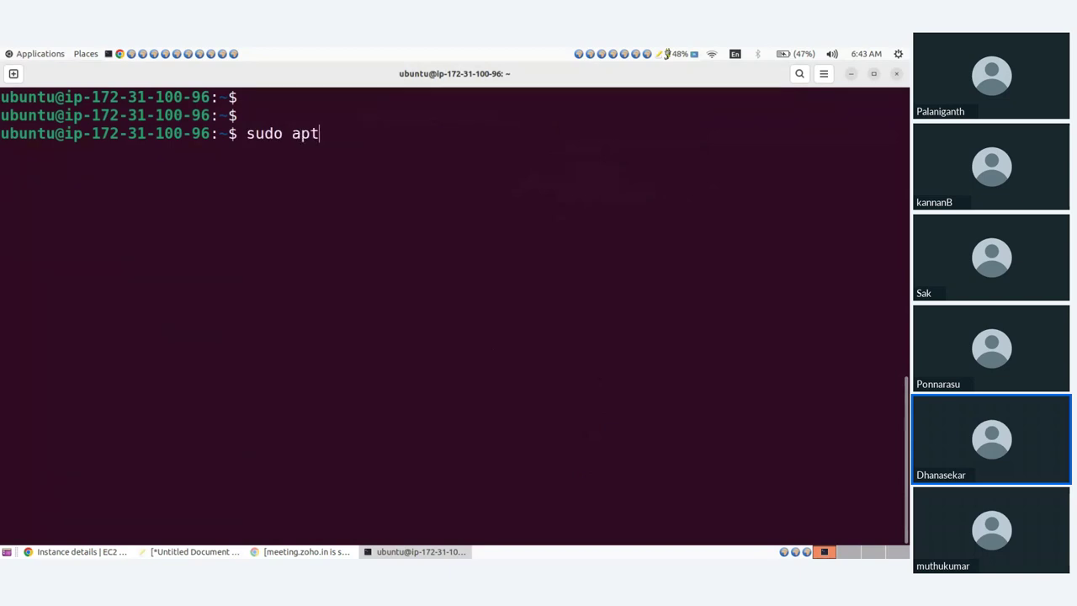
pyautogui.write(' update')
pyautogui.press('Return')
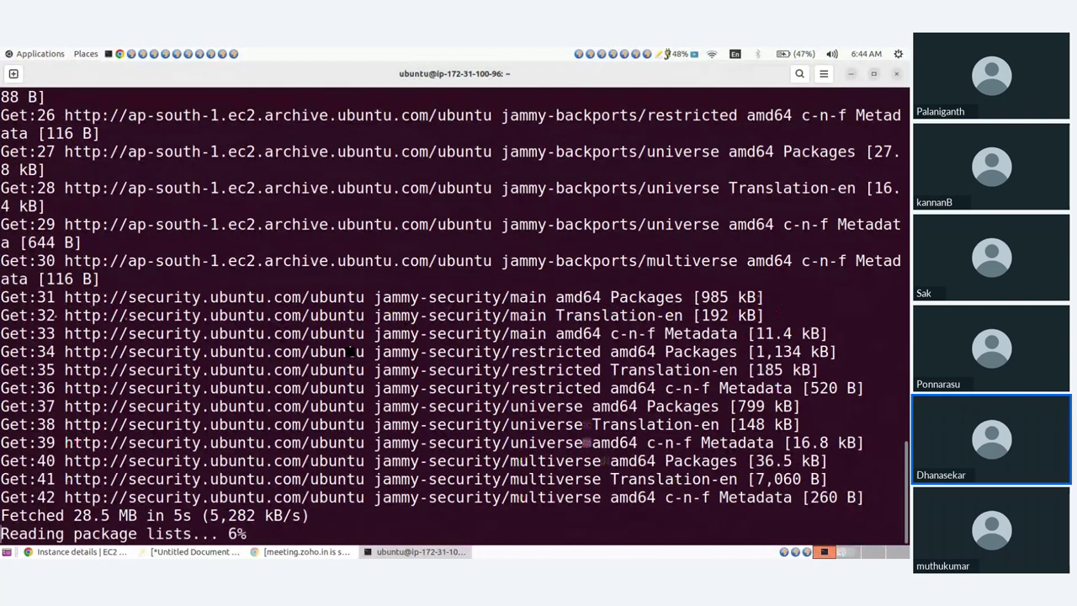
pyautogui.hotkey('ctrl', 'l')
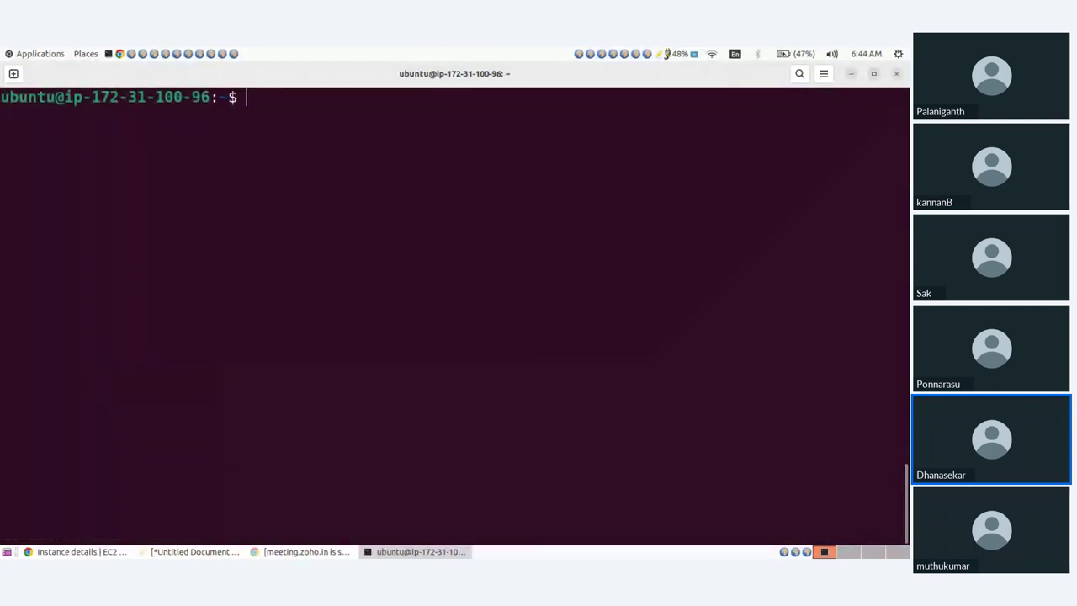
# Install the web server with sudo apt install apache2 -y
pyautogui.write('sudo apt install apach')
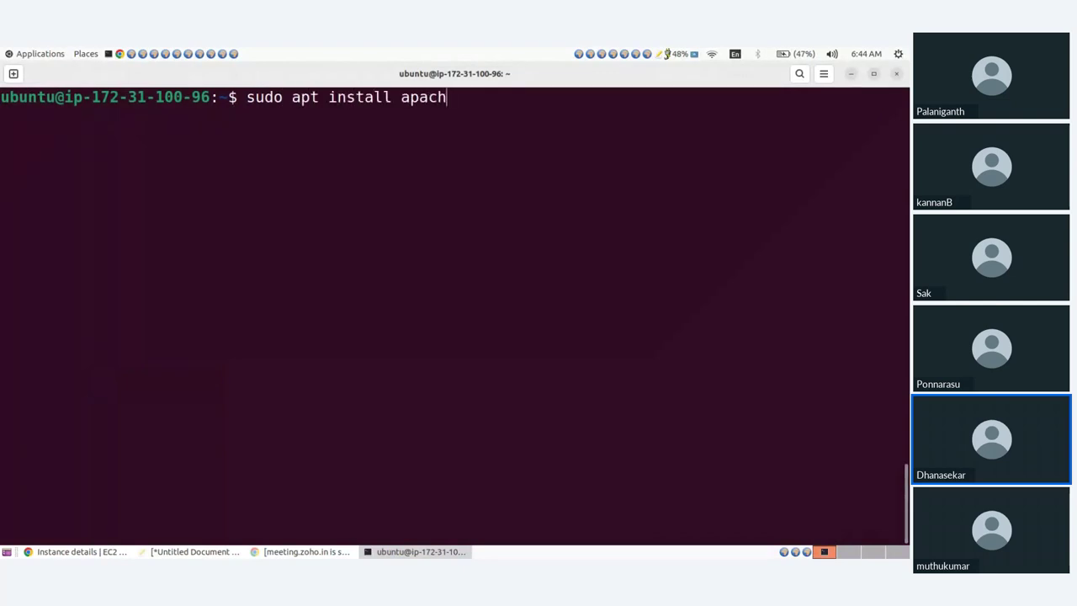
pyautogui.write('e2 -y')
pyautogui.press('Return')
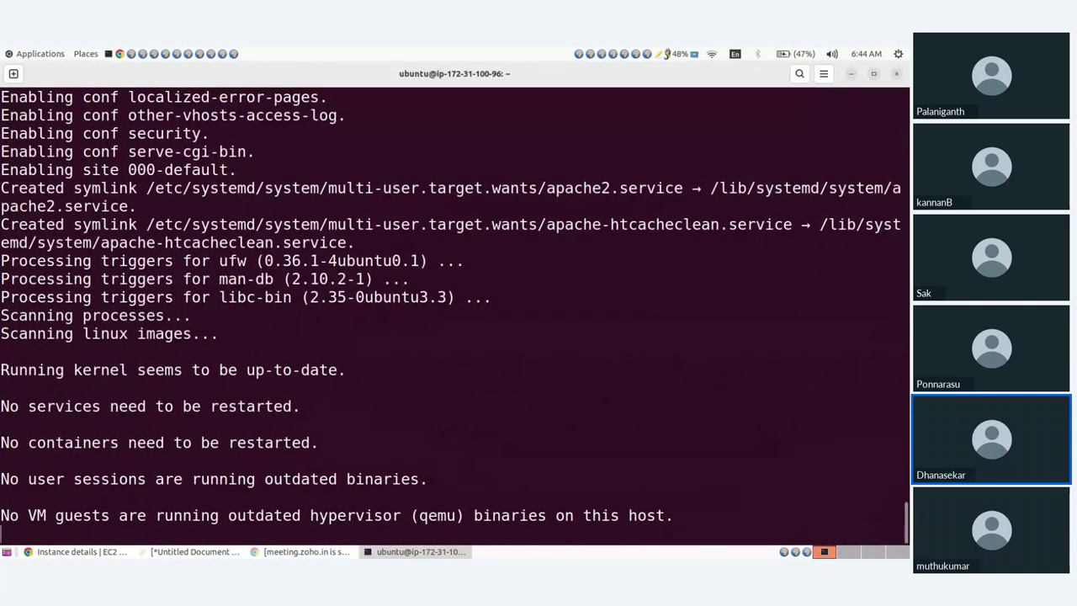
pyautogui.hotkey('ctrl', 'l')
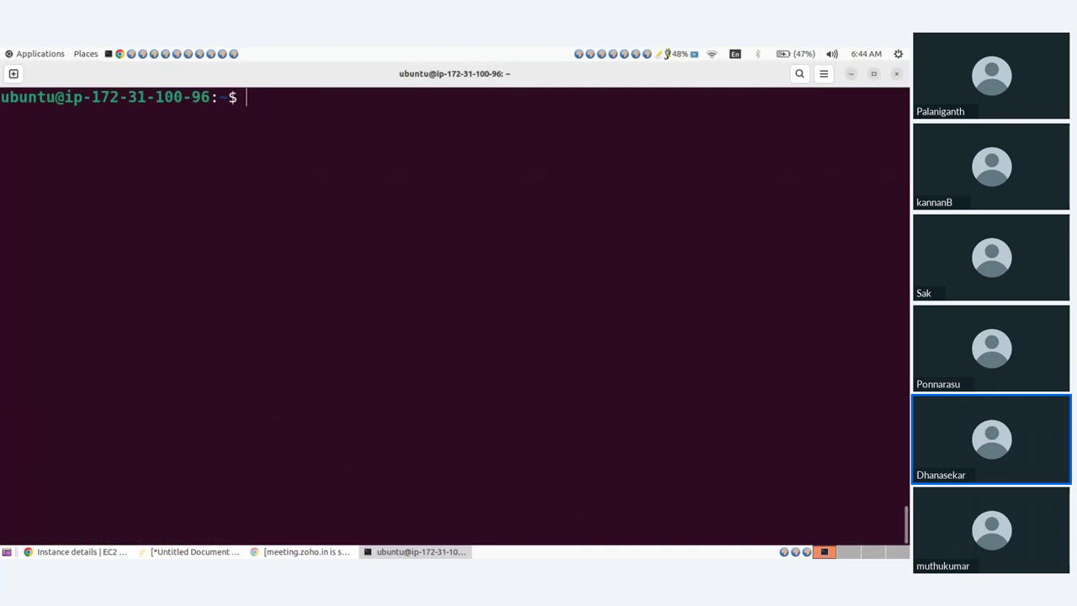
pyautogui.write('sudo s')
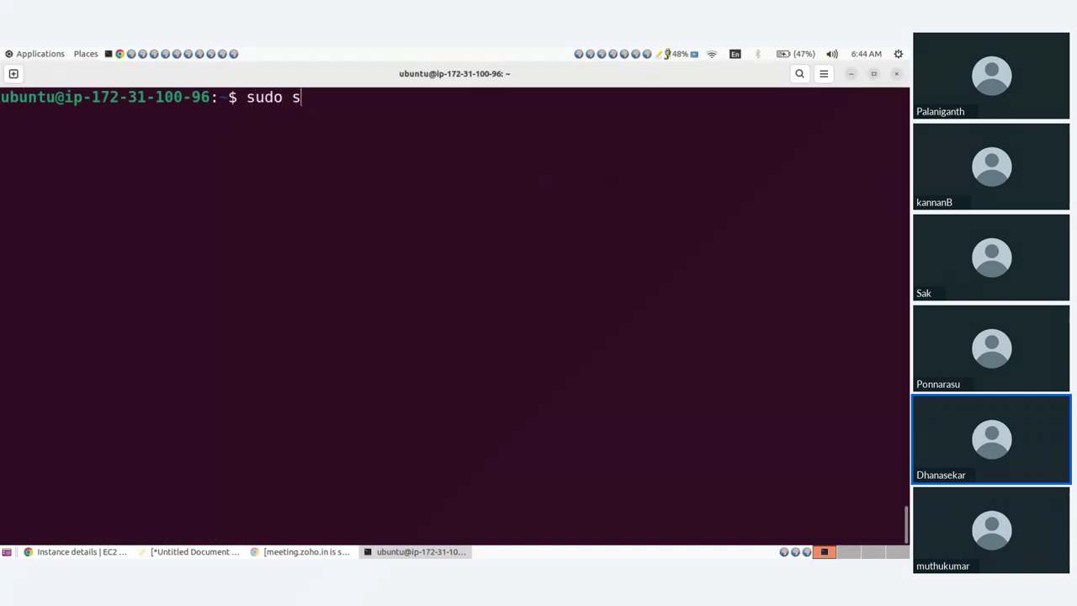
pyautogui.write('ystemctl')
# Enable apache2 at boot and delete the default /var/www/html/index.html
pyautogui.write('enable ')
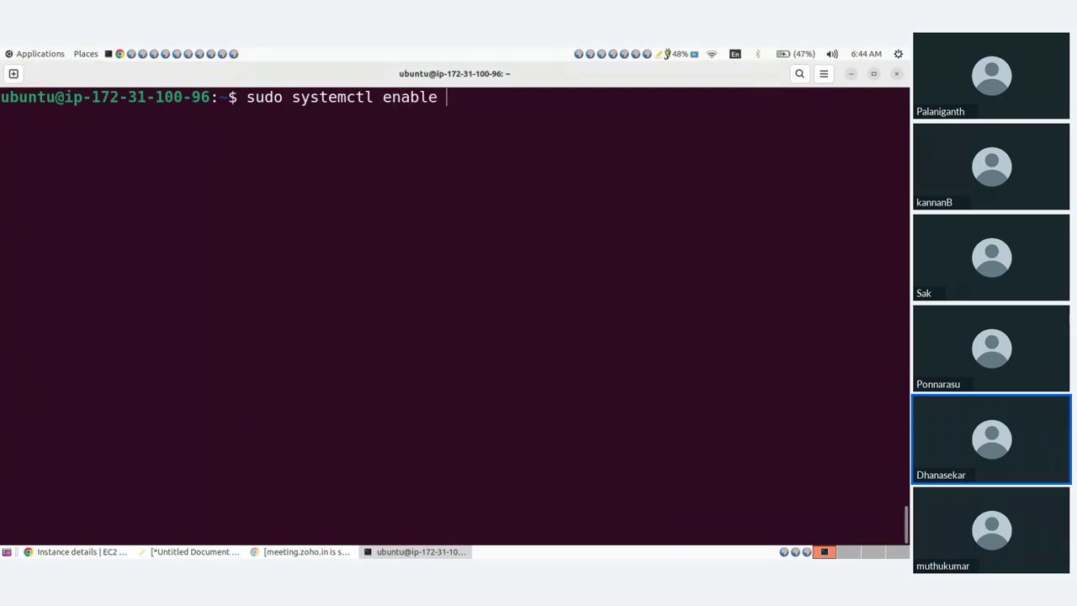
pyautogui.write('apache2')
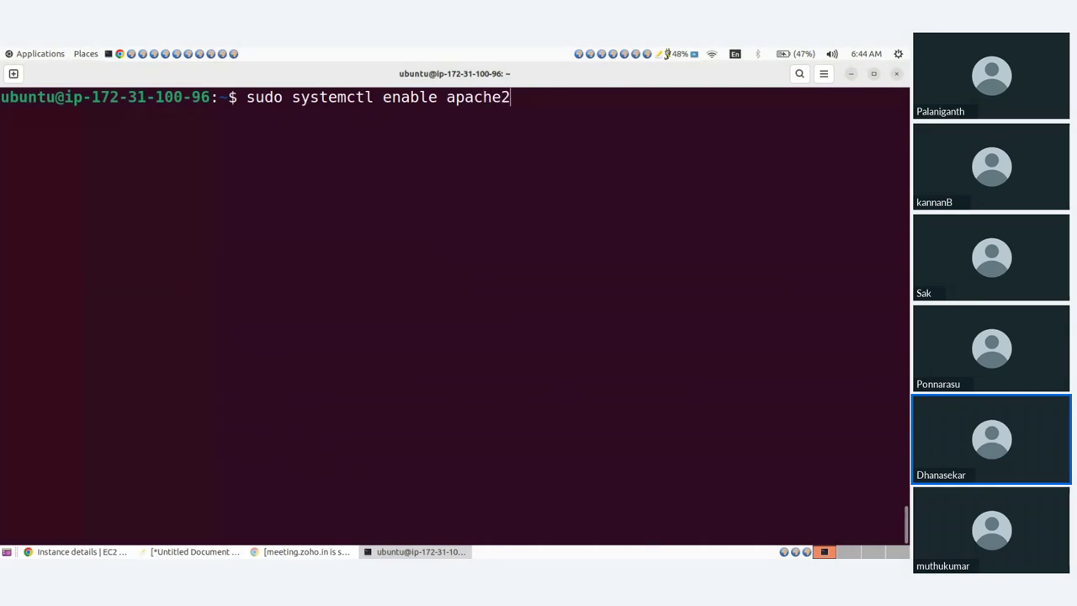
pyautogui.press('Return')
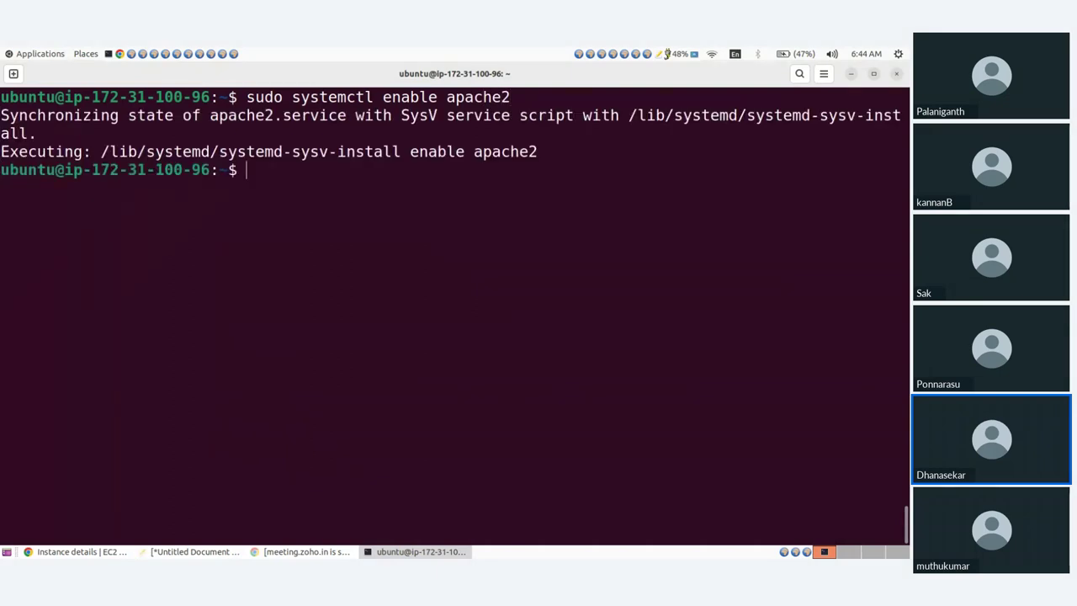
pyautogui.write('sudo e')
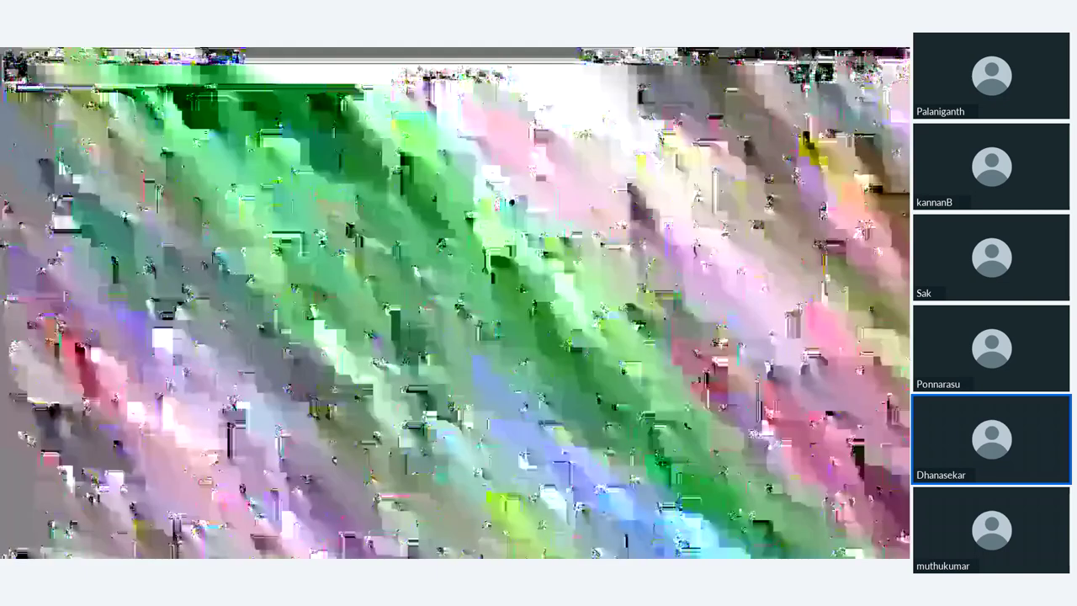
pyautogui.press('BackSpace')
pyautogui.write('rm ')
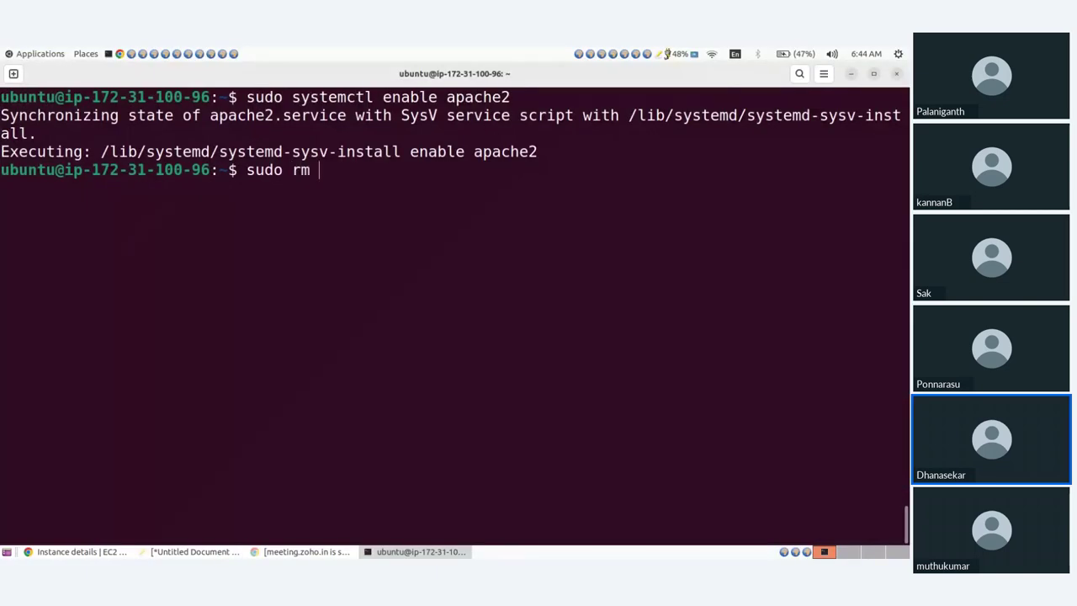
pyautogui.write('/var/www/h')
pyautogui.press('Tab')
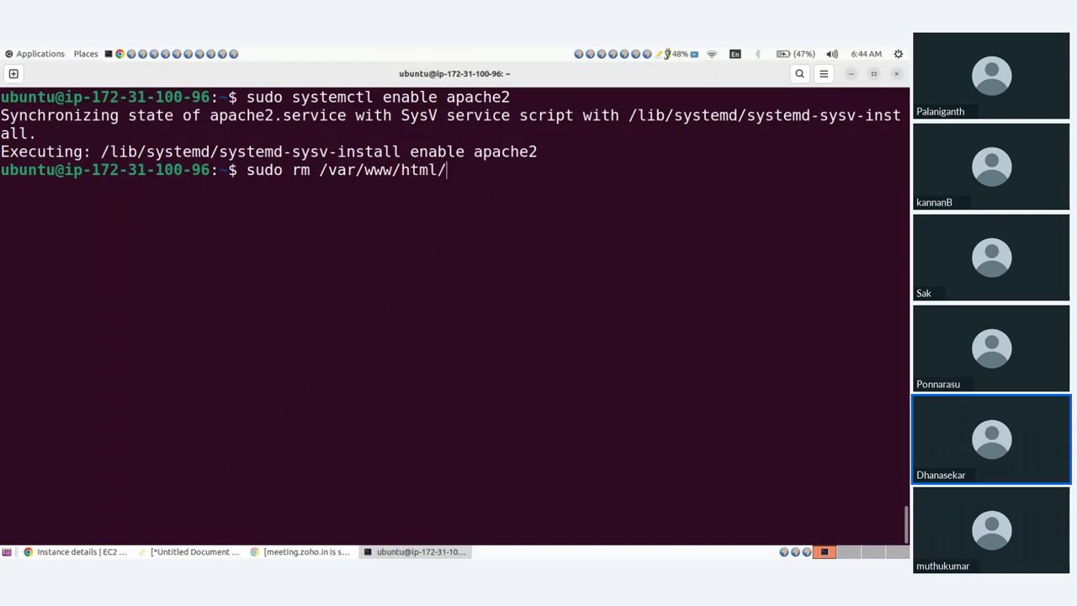
pyautogui.write('in')
pyautogui.press('Tab')
pyautogui.press('Return')
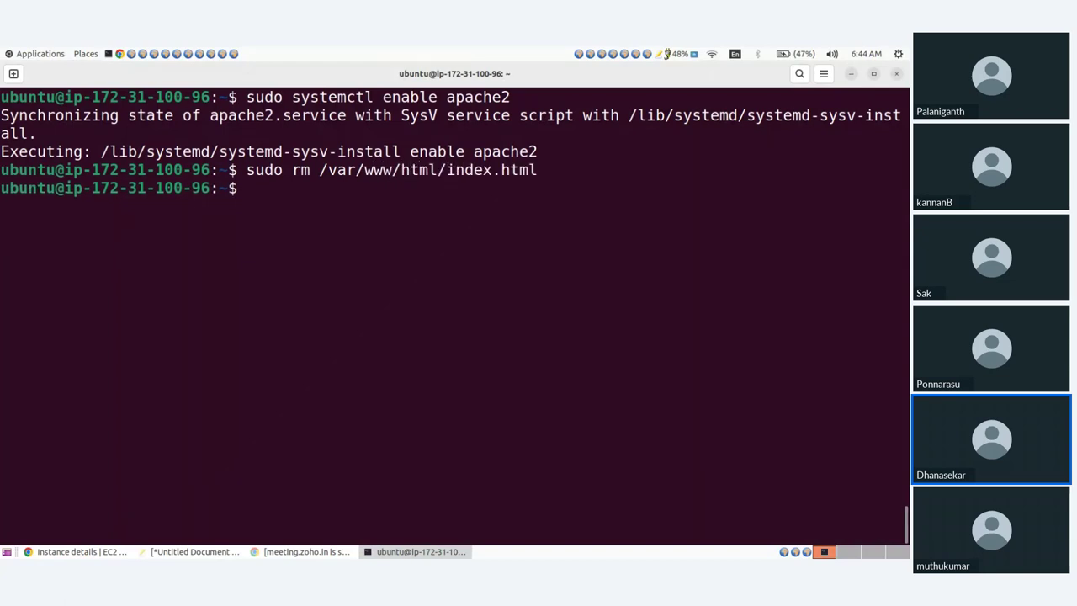
# Open a new /var/www/html/index.html in vim with sudo
pyautogui.press('Up')
pyautogui.press('Left')
pyautogui.press('Left')
pyautogui.press('Left')
pyautogui.press('Left')
pyautogui.press('Left')
pyautogui.press('Left')
pyautogui.press('Left')
pyautogui.press('Left')
pyautogui.press('Left')
pyautogui.press('Left')
pyautogui.press('Left')
pyautogui.press('Left')
pyautogui.press('Left')
pyautogui.press('Left')
pyautogui.press('Left')
pyautogui.press('Left')
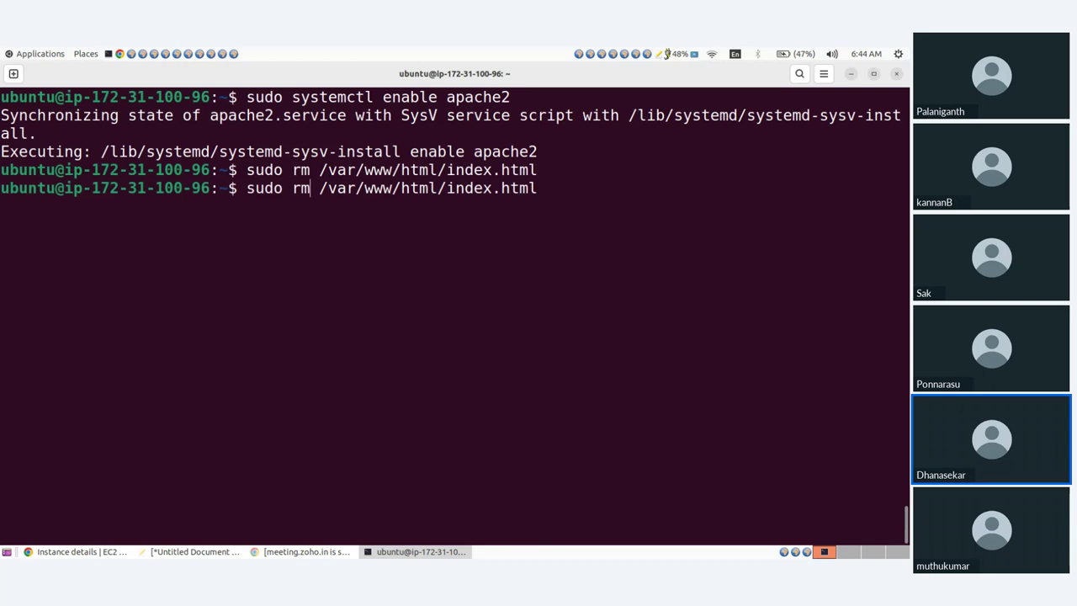
pyautogui.press('BackSpace')
pyautogui.write('vi')
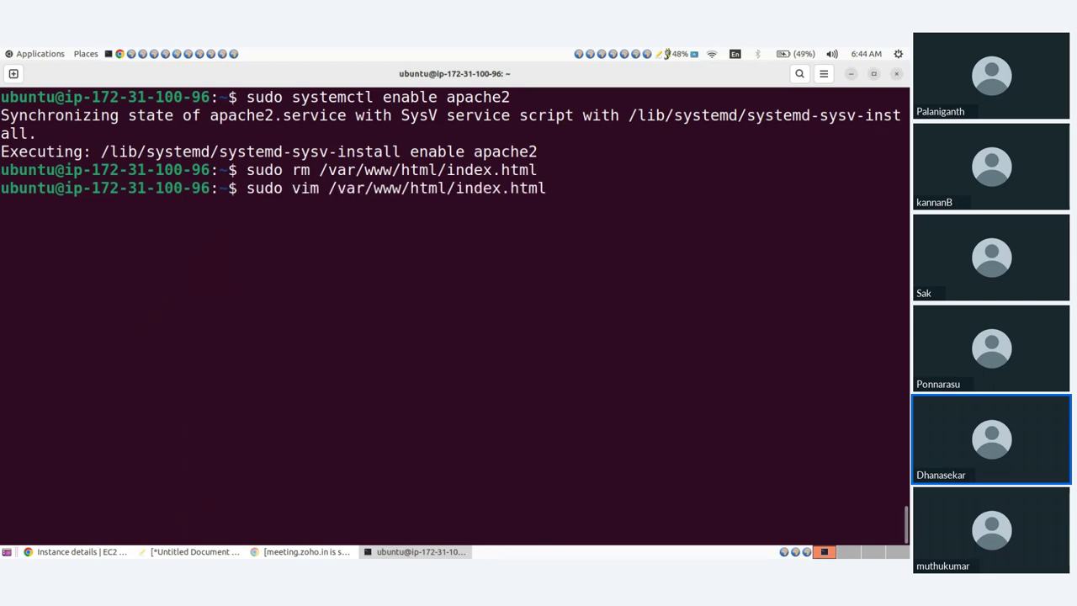
pyautogui.press('Return')
# Save '<h1> Testing Autoscaling Group </h1>' with :wq!, then run curl ifconfig.me
pyautogui.write('<')
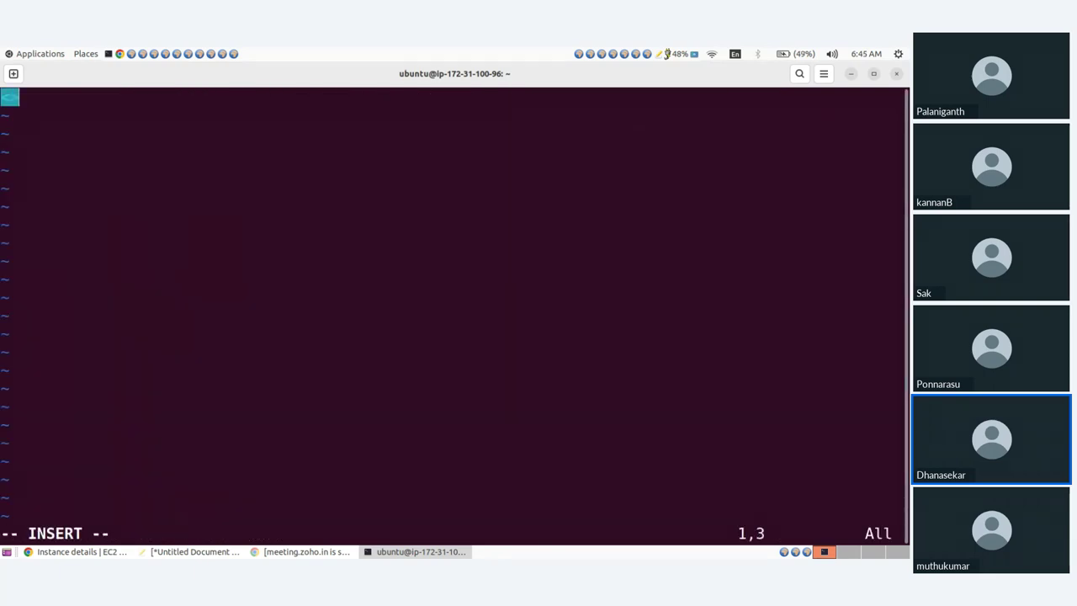
pyautogui.write('h1> ')
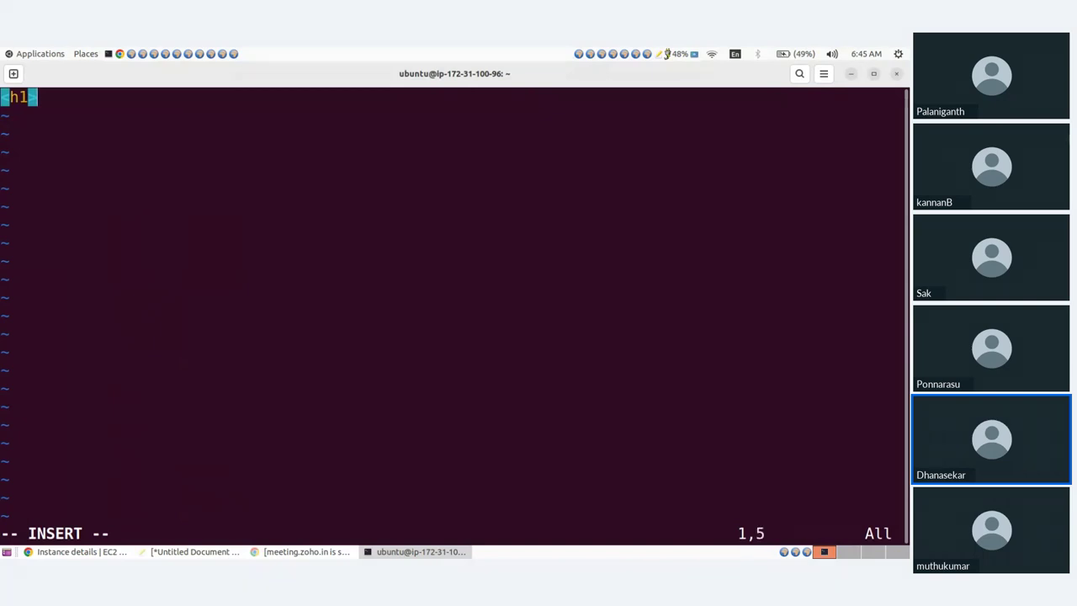
pyautogui.write('Testi')
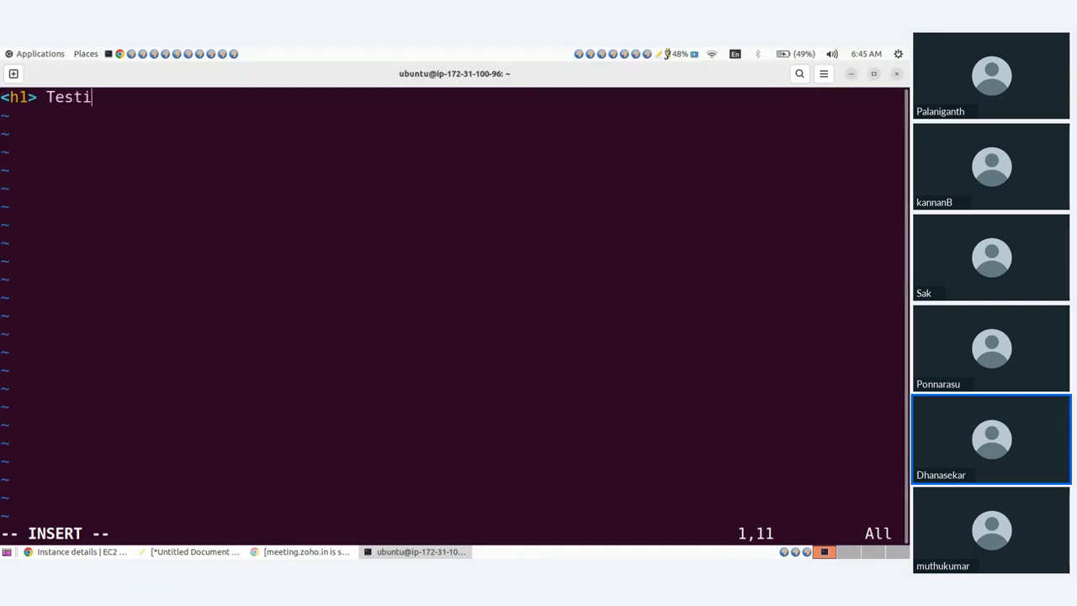
pyautogui.write('ng Auto')
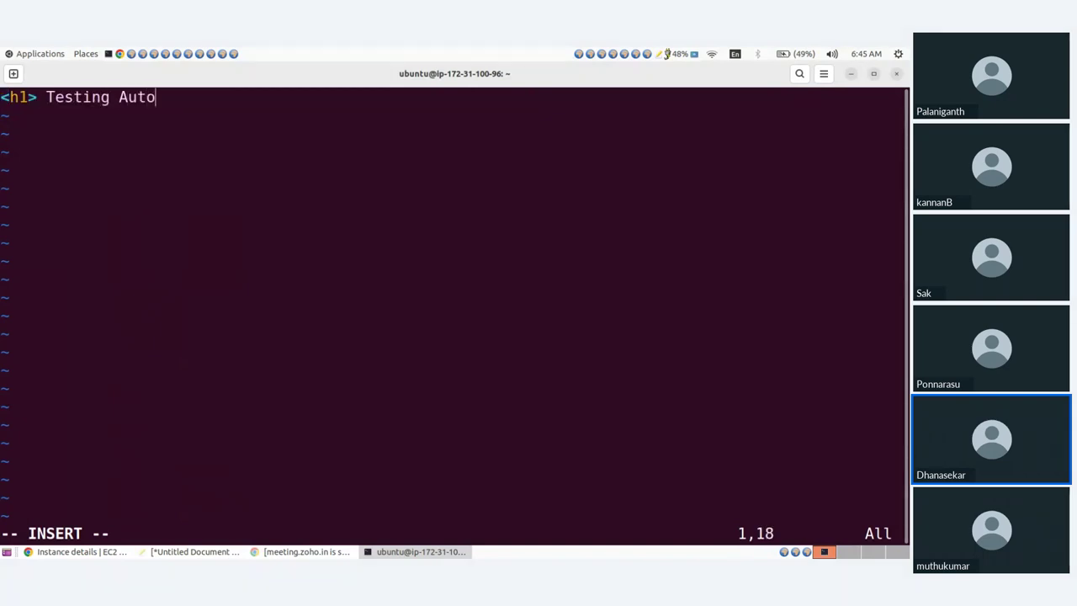
pyautogui.write('scaling')
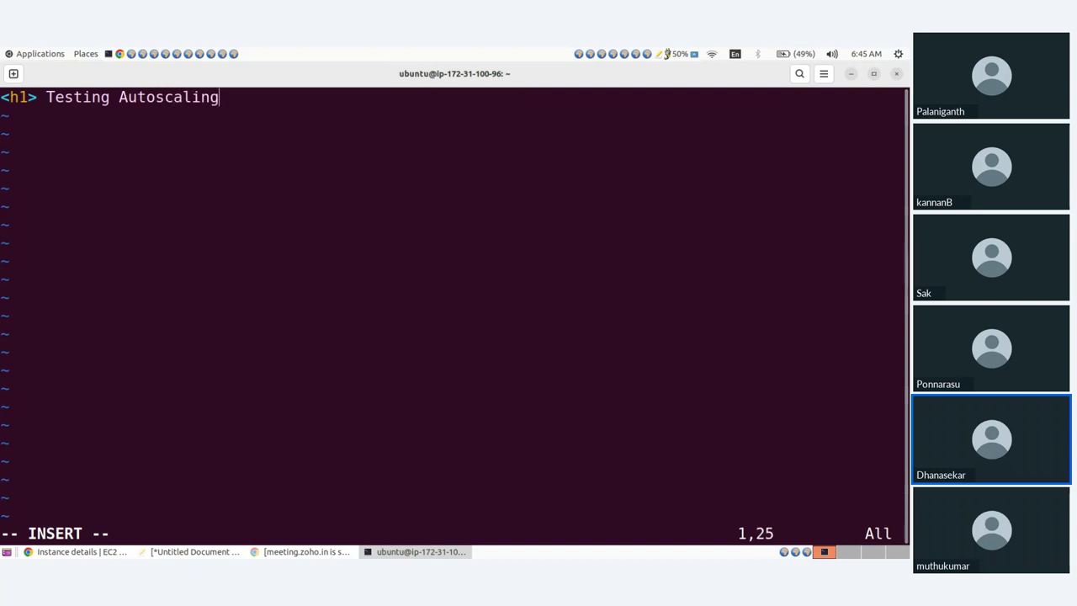
pyautogui.write(' Group')
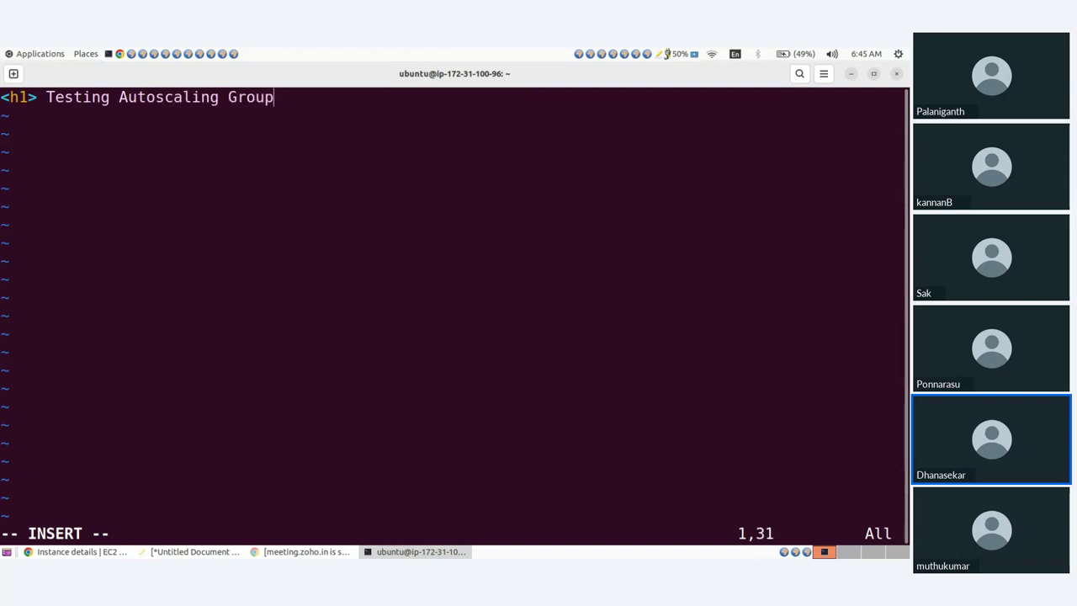
pyautogui.write(' </>')
pyautogui.press('Left')
pyautogui.write('/')
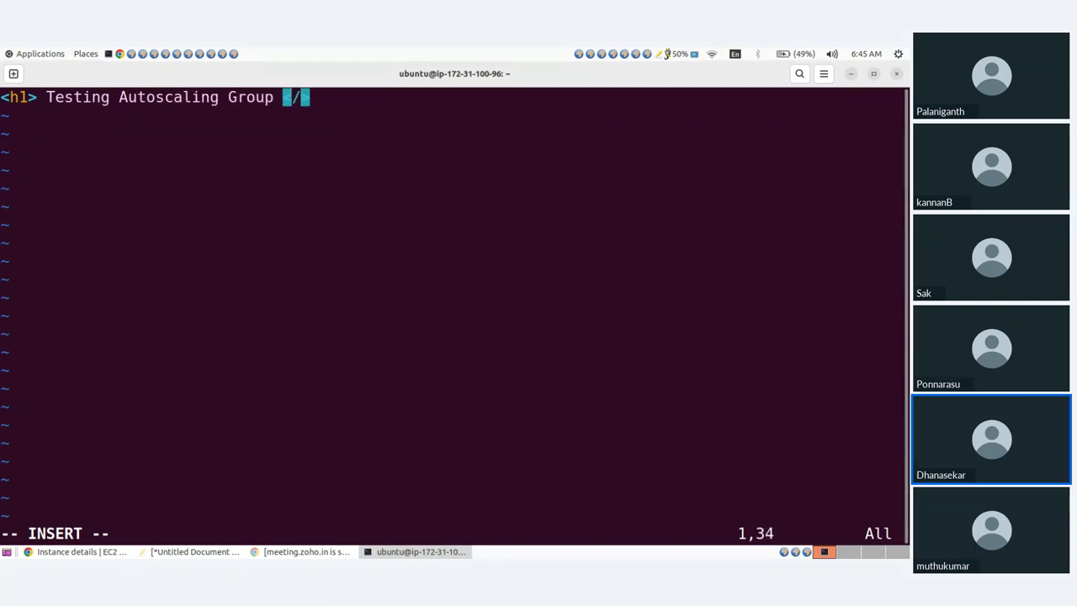
pyautogui.write('h1')
pyautogui.press('Escape')
pyautogui.write(':Wq')
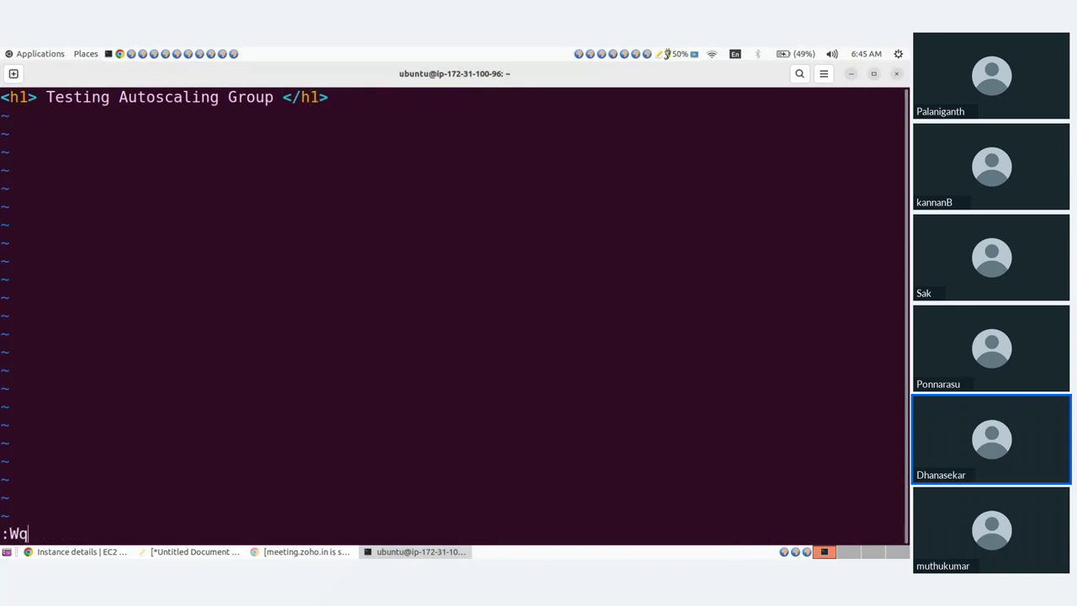
pyautogui.write('!')
pyautogui.press('BackSpace')
pyautogui.press('BackSpace')
pyautogui.press('BackSpace')
pyautogui.write('wq!')
pyautogui.press('Return')
pyautogui.write('c')
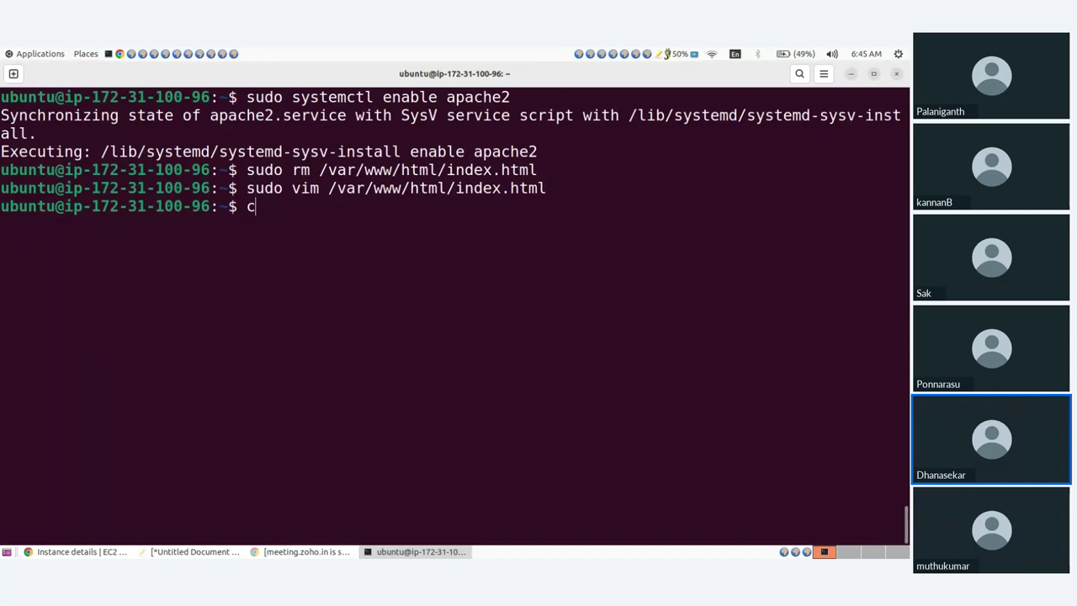
pyautogui.write('url ifconfig.me')
pyautogui.press('Return')
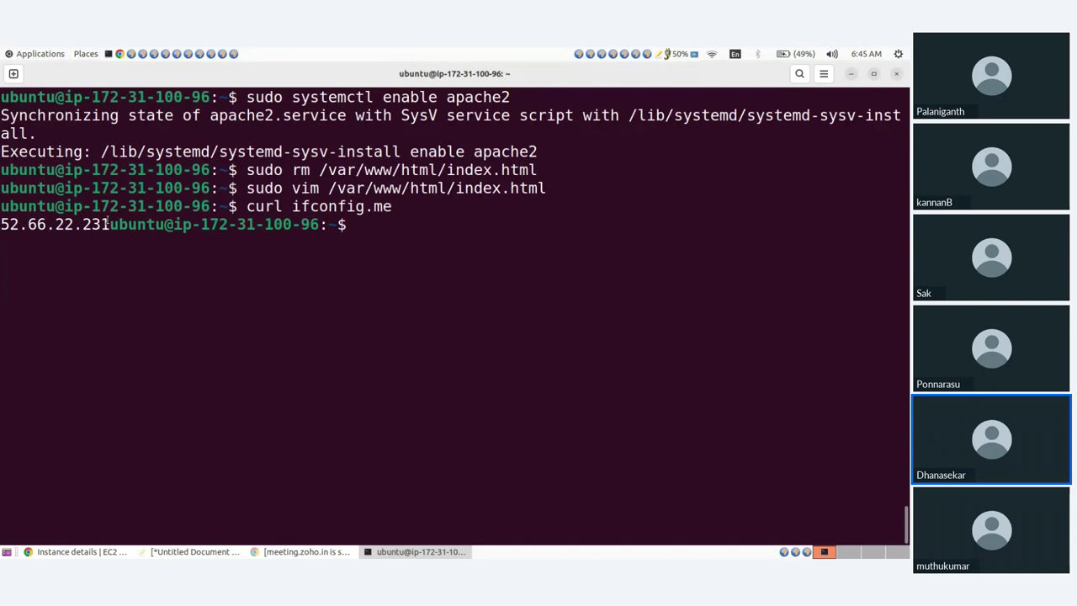
# Load 52.66.22.231 in a new Chrome tab, confirm the Testing Autoscaling Group heading, then close it
pyautogui.moveTo(108, 224); pyautogui.dragTo(3, 223)
pyautogui.hotkey('alt', 'Tab')
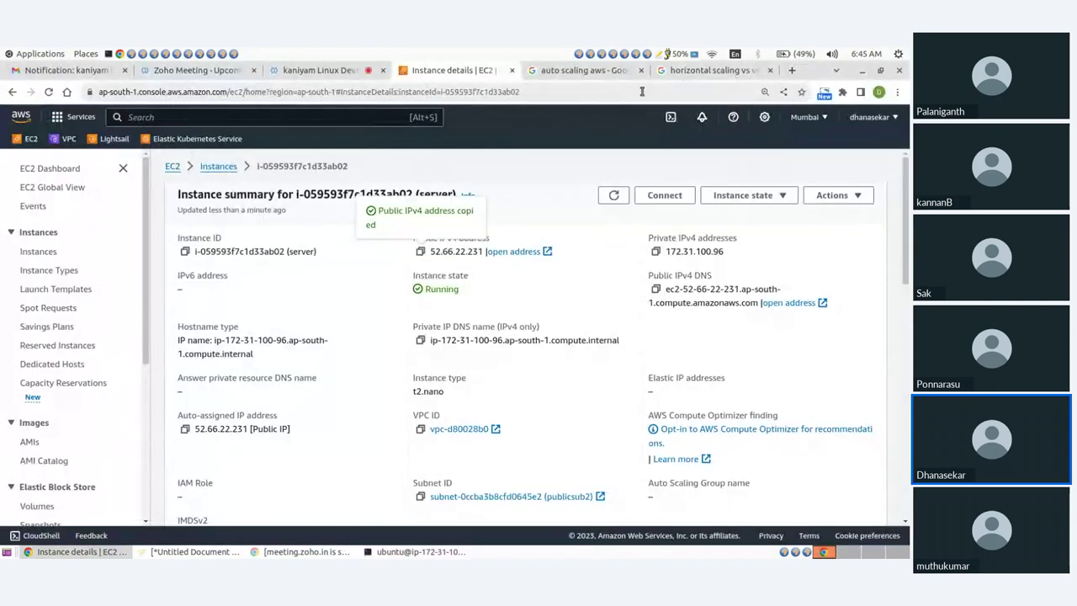
pyautogui.click(792, 71)
pyautogui.write('52.66.22.231')
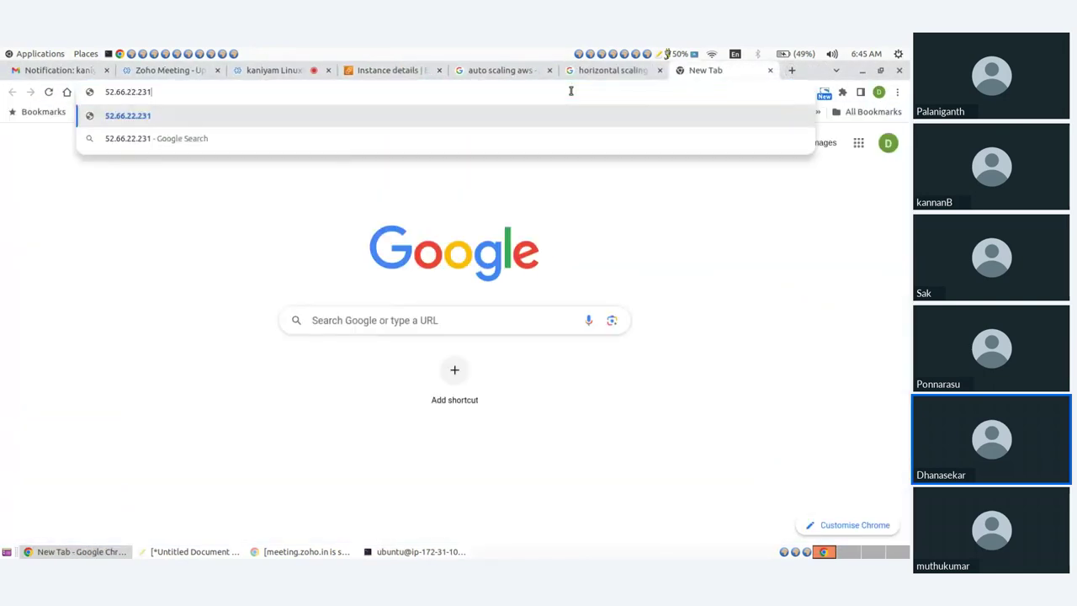
pyautogui.press('Return')
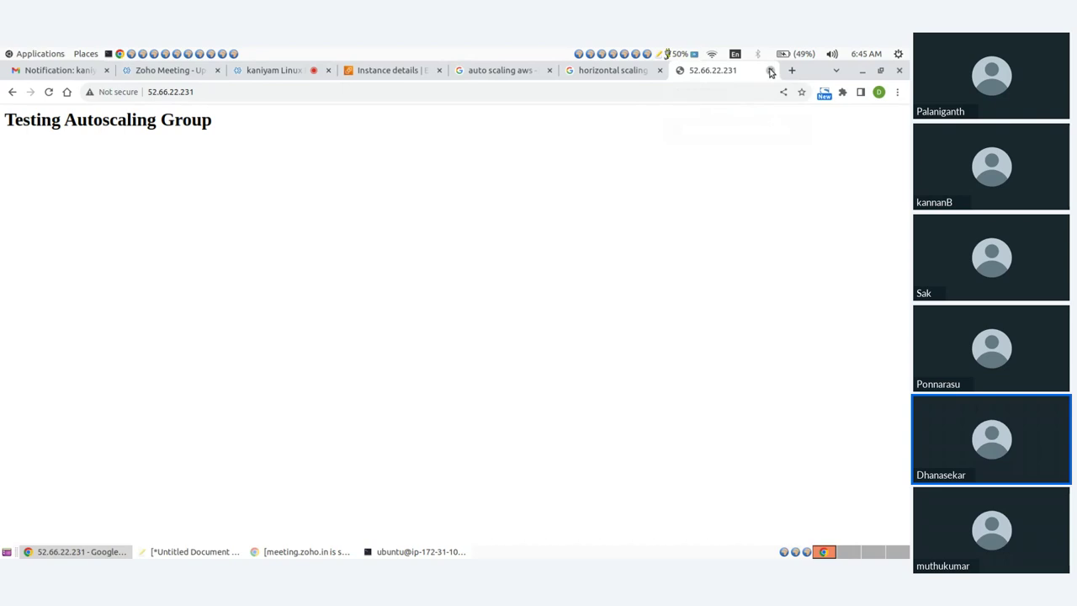
pyautogui.click(770, 71)
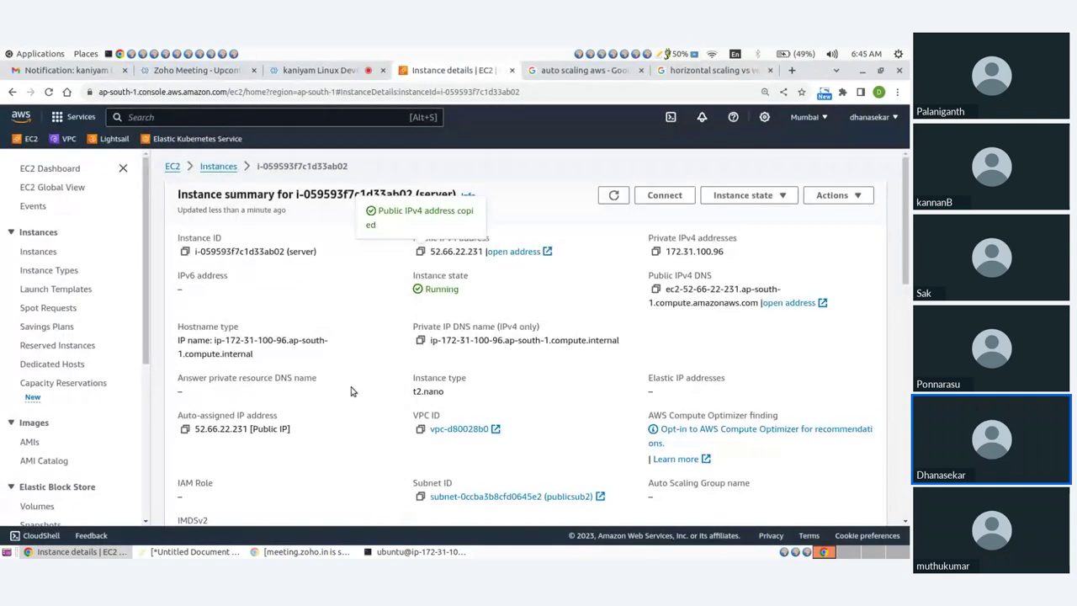
# Start Create image for the server instance via Actions > Image and templates
pyautogui.click(42, 169)
pyautogui.click(352, 271)
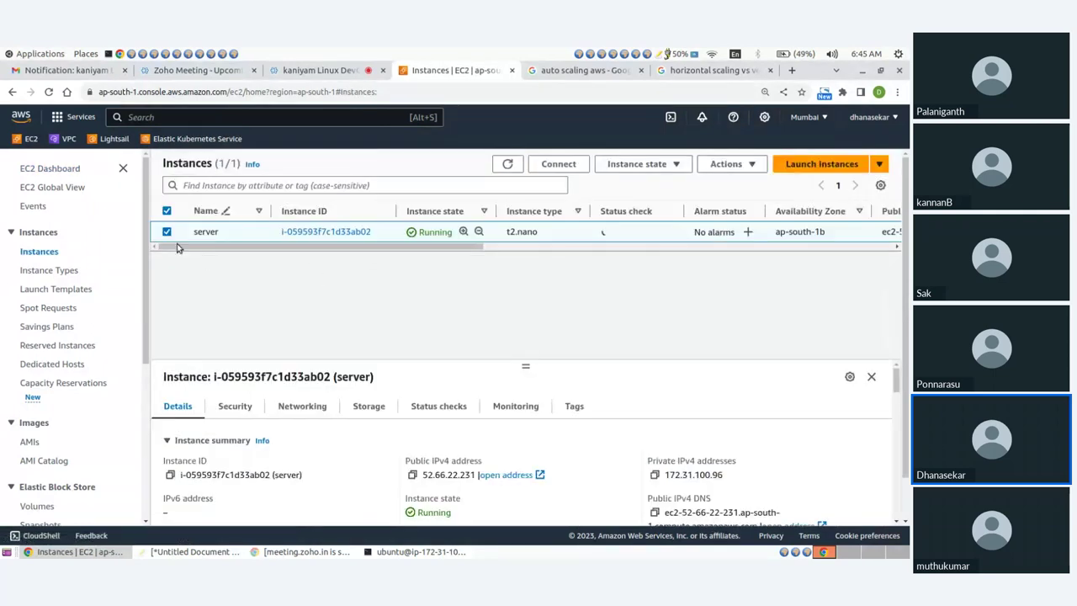
pyautogui.click(655, 165)
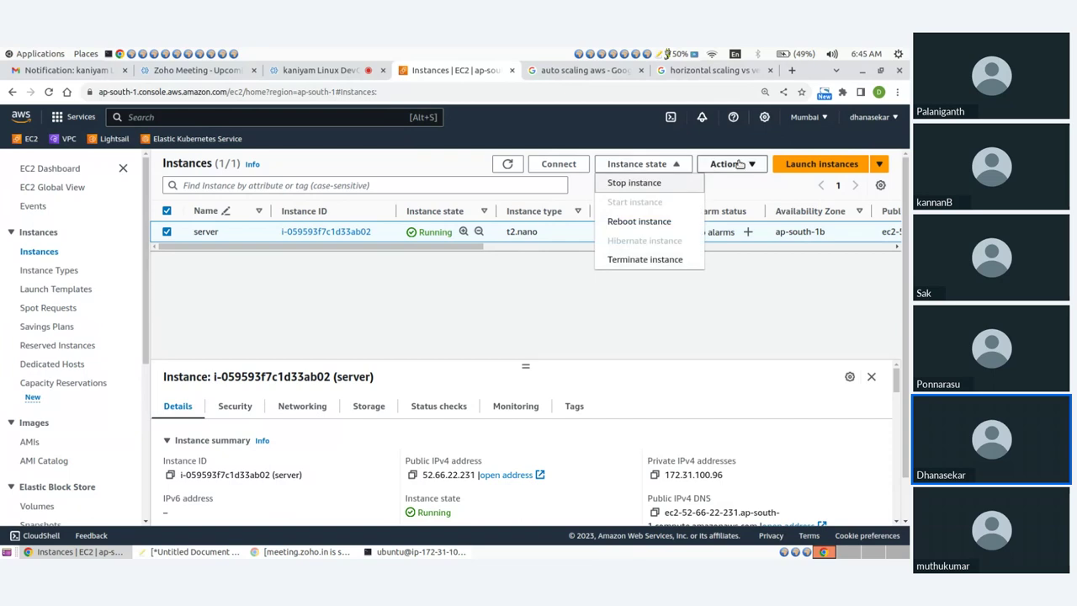
pyautogui.click(739, 164)
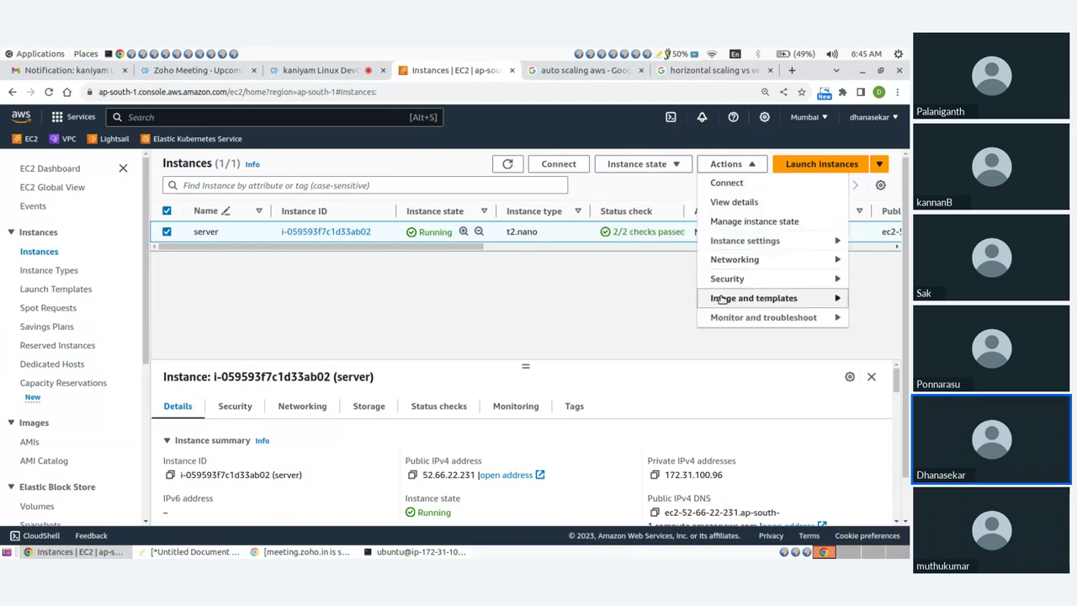
pyautogui.click(639, 299)
pyautogui.click(174, 318)
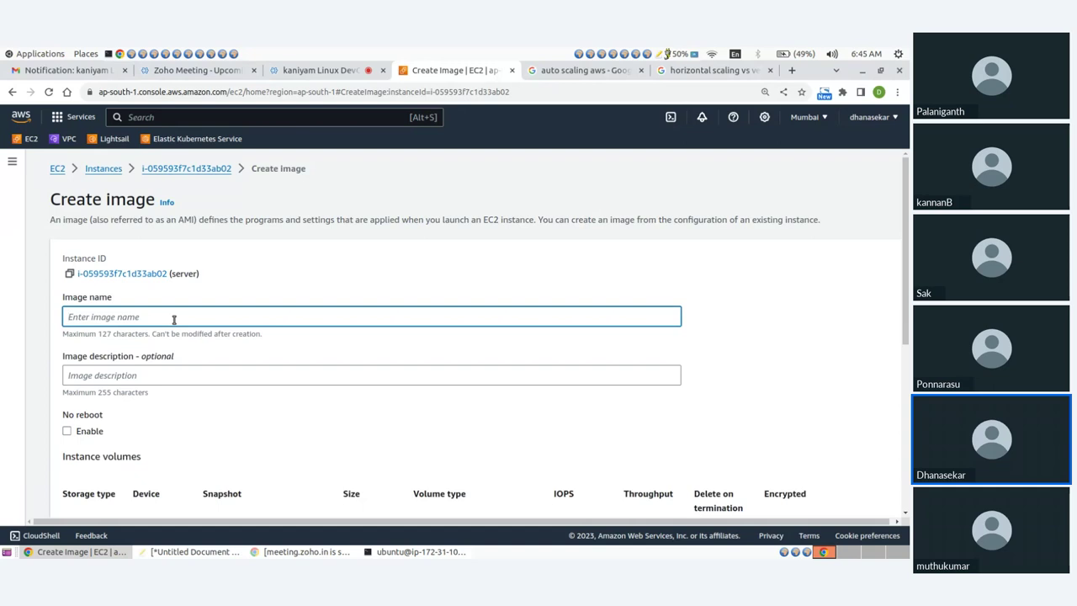
# Create the image named apache with description 'testing for autoscaling group'
pyautogui.write('apachew')
pyautogui.click(112, 375)
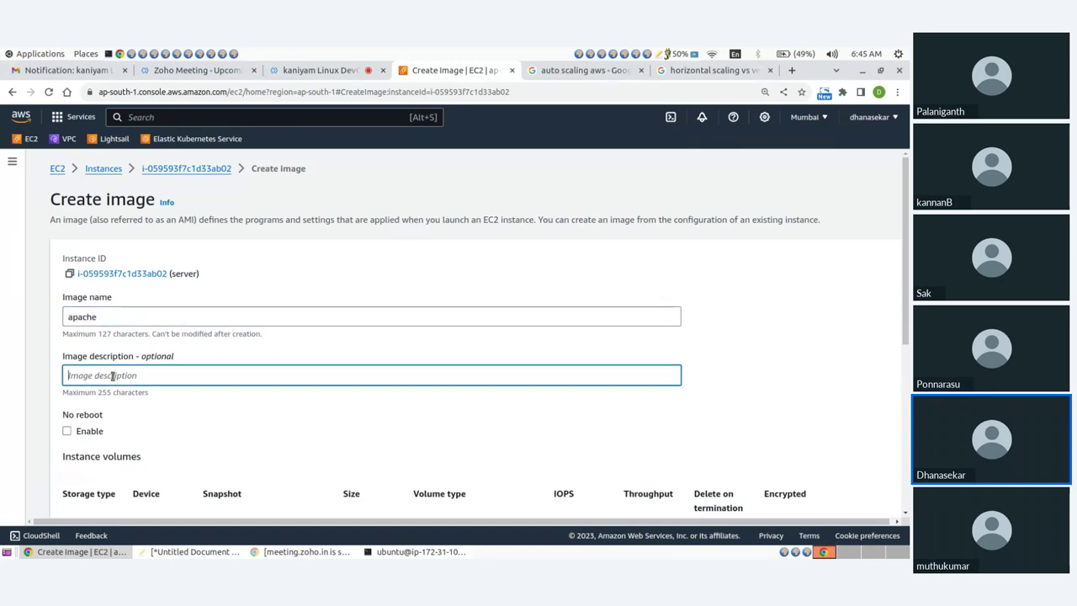
pyautogui.write('testing for')
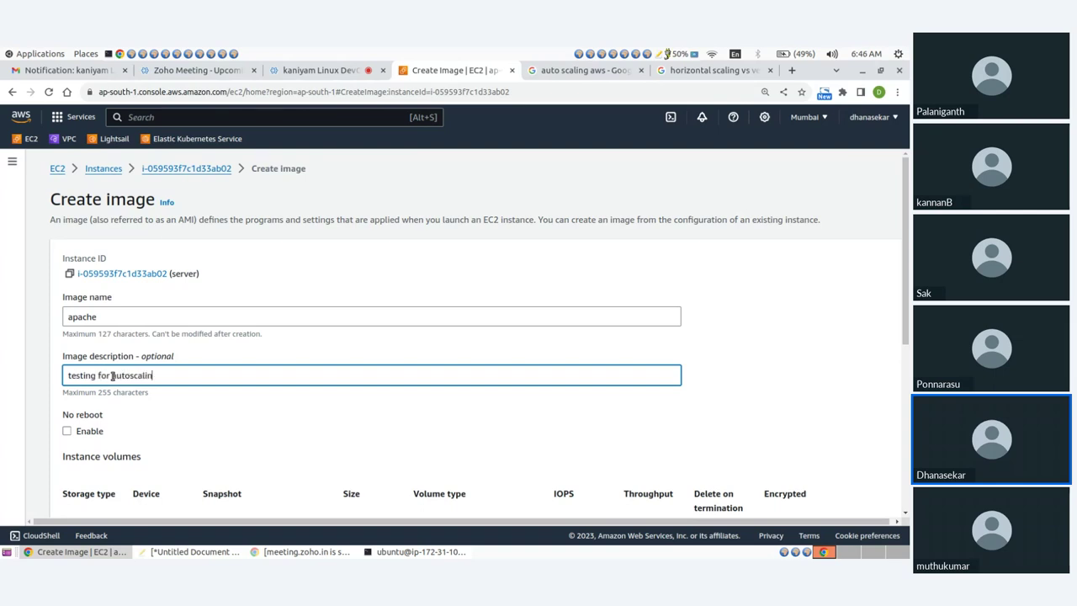
pyautogui.write('autoscaling group')
pyautogui.scroll(-3, 160, 362)
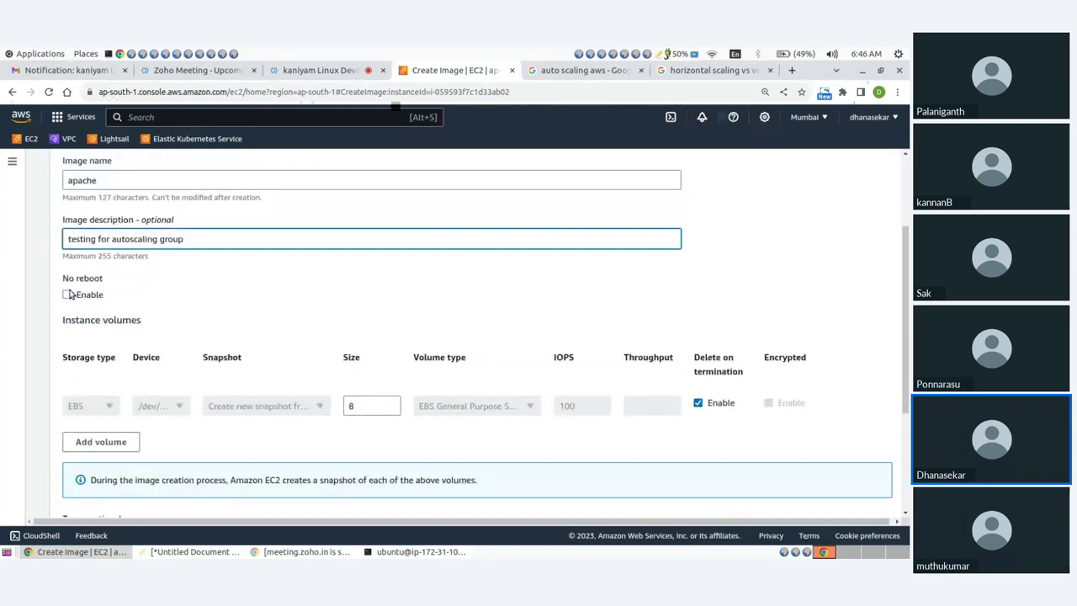
pyautogui.scroll(-5, 69, 294)
pyautogui.click(875, 515)
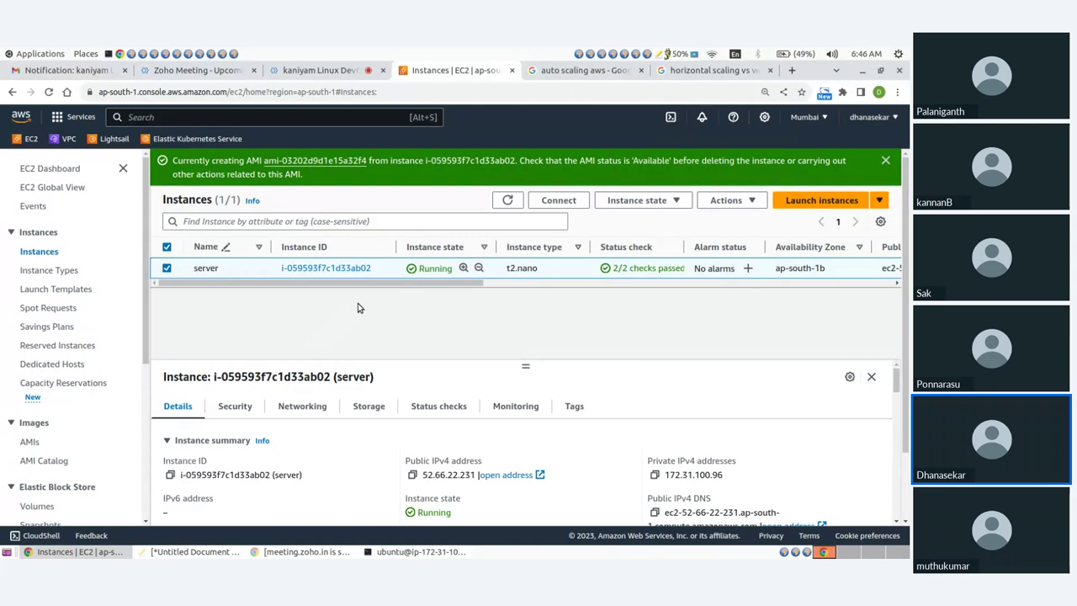
# Open the AMIs list and widen its columns to view the apache image's status
pyautogui.scroll(-2, 25, 303)
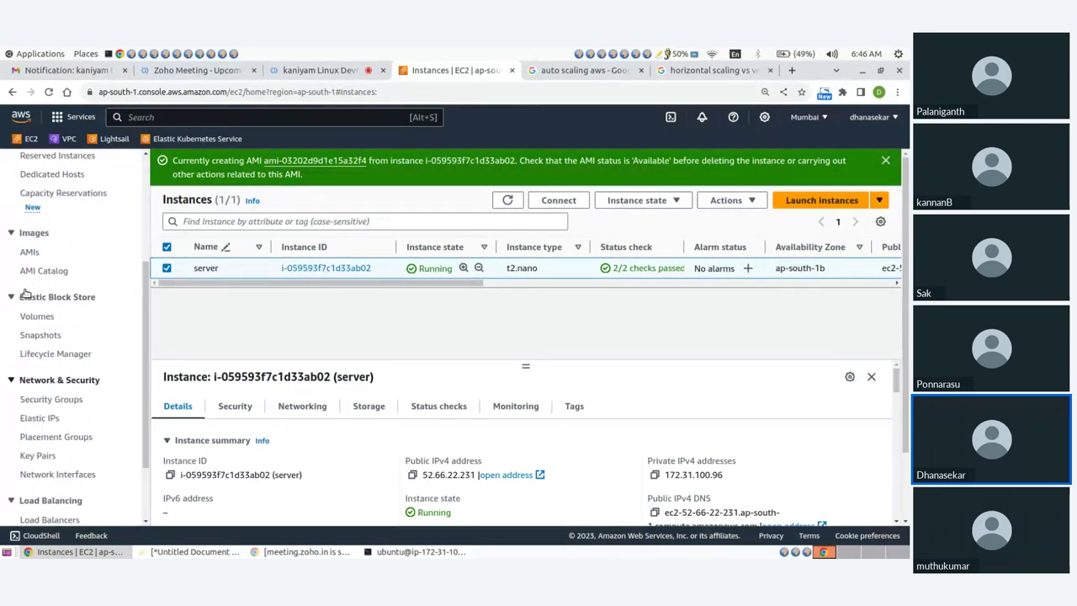
pyautogui.scroll(1, 25, 295)
pyautogui.click(32, 299)
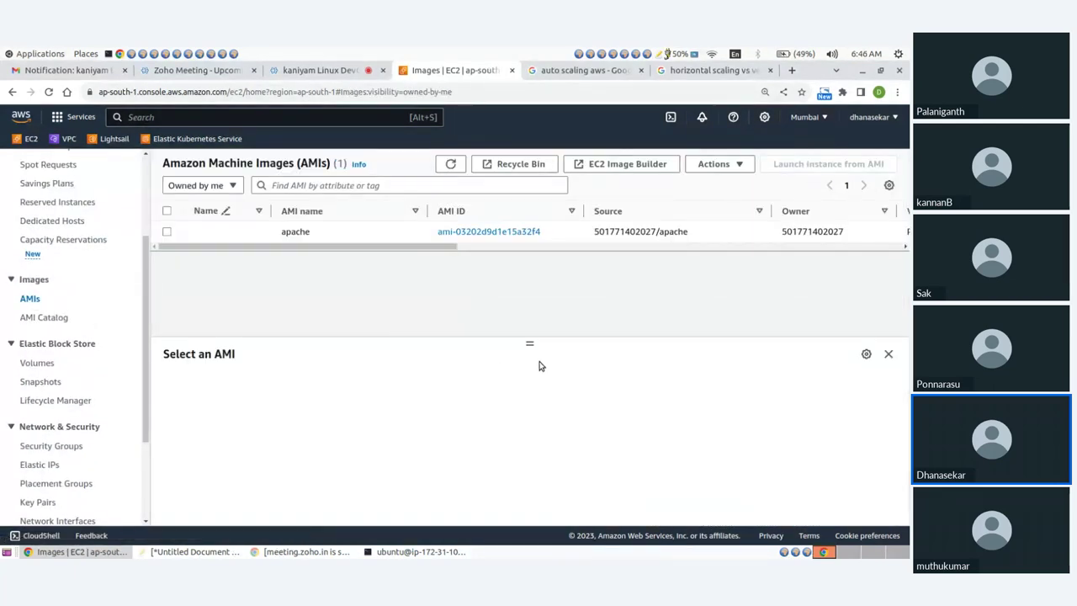
pyautogui.moveTo(385, 248); pyautogui.dragTo(565, 234)
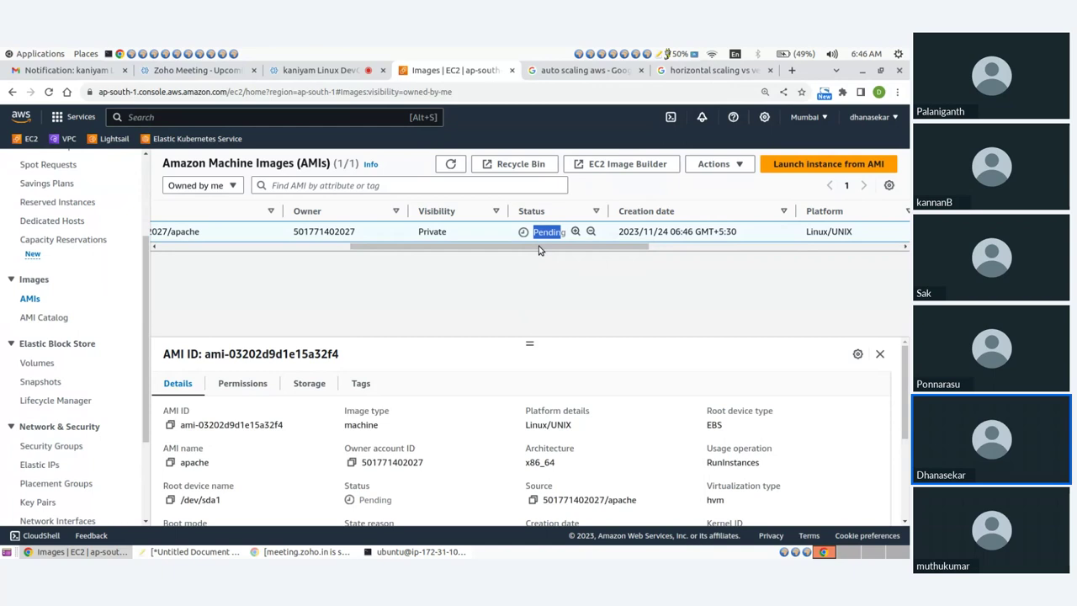
pyautogui.hscroll(3, 539, 250)
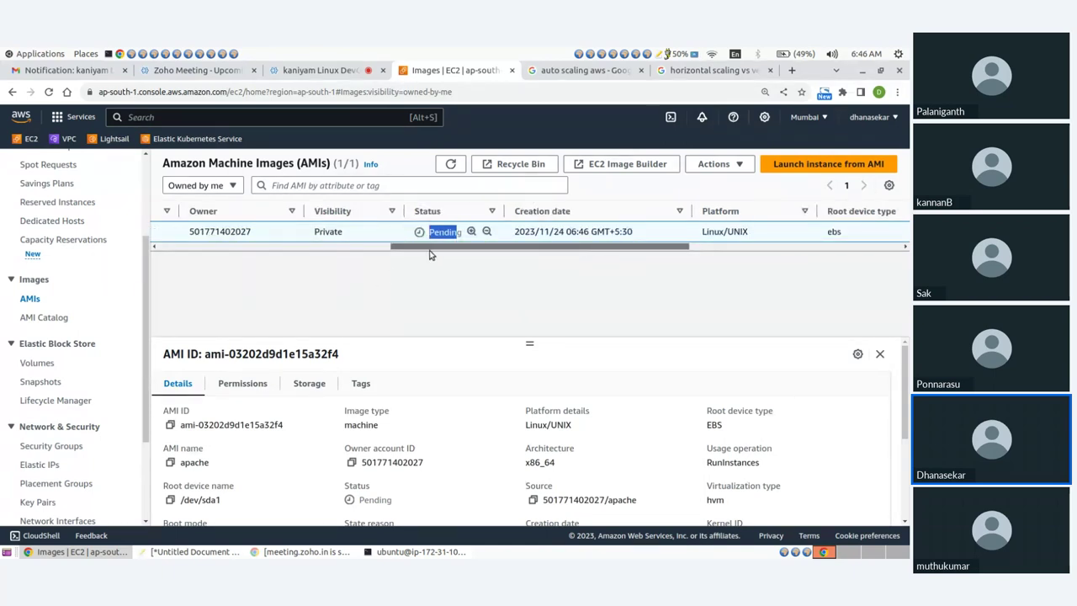
pyautogui.moveTo(430, 249); pyautogui.dragTo(241, 248)
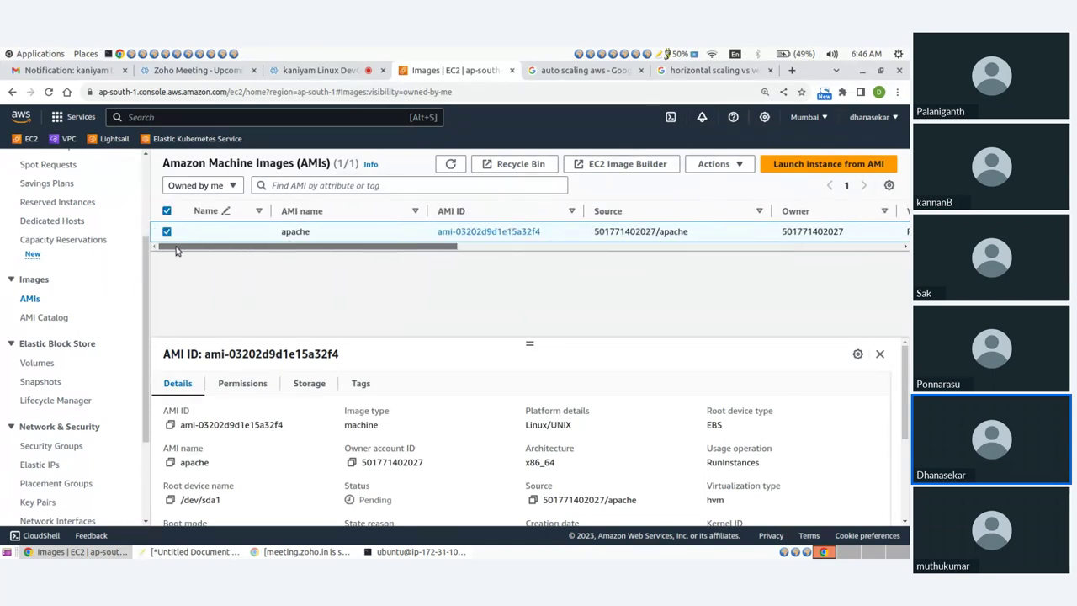
pyautogui.moveTo(354, 250); pyautogui.dragTo(564, 250)
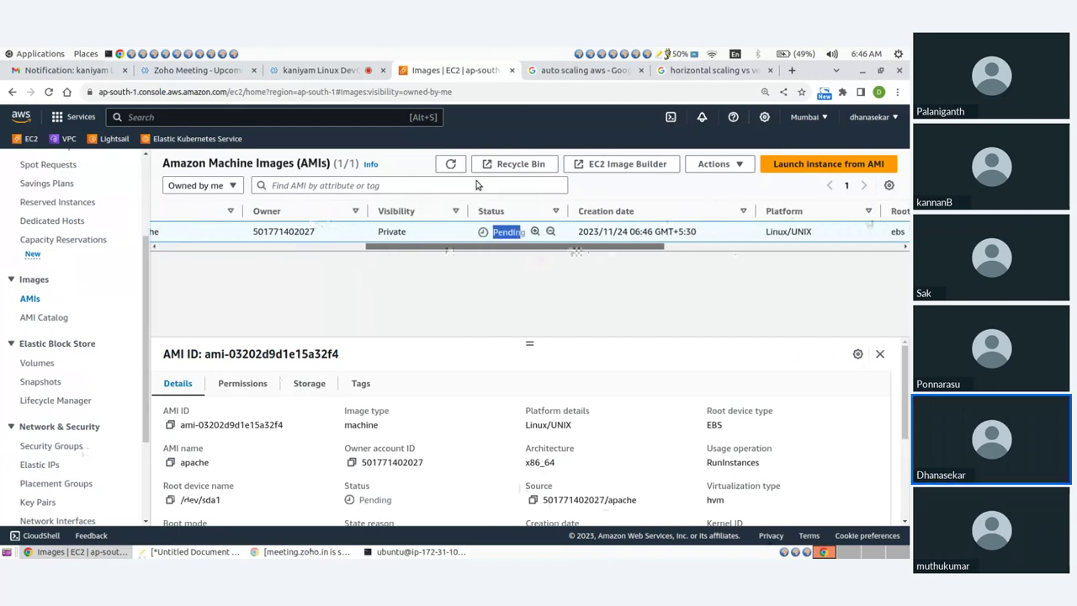
pyautogui.click(451, 164)
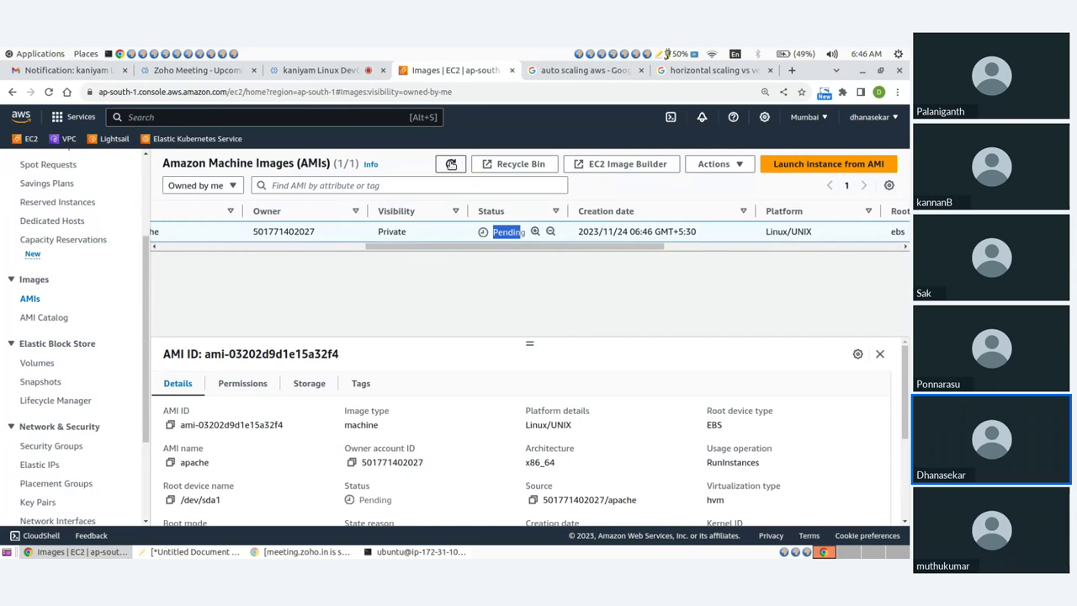
pyautogui.click(499, 294)
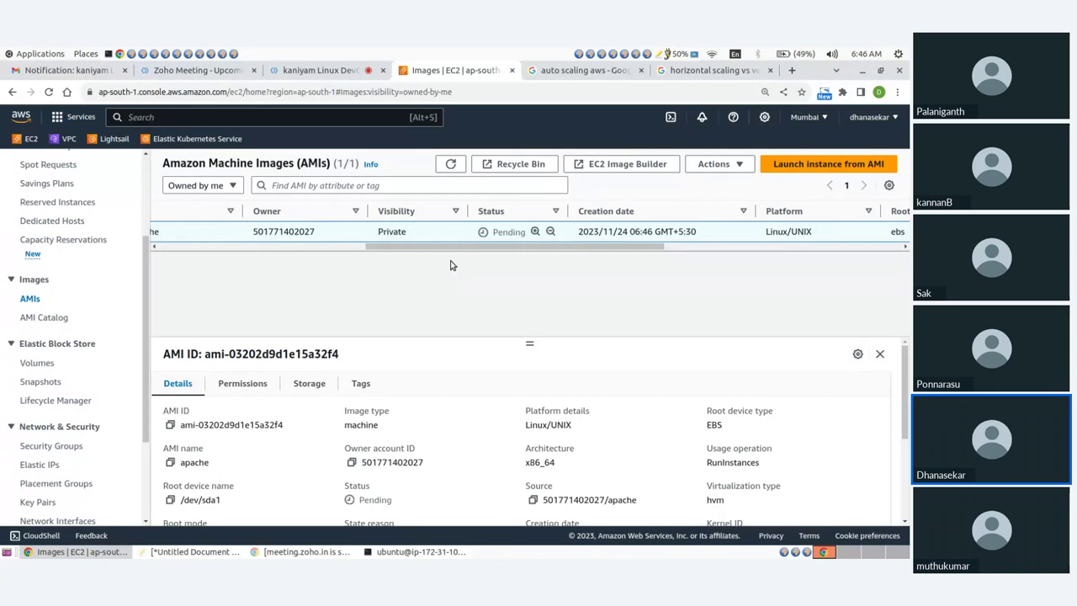
# Refresh the AMI list until apache shows Available, then return to the EC2 Dashboard
pyautogui.click(450, 166)
pyautogui.moveTo(457, 247); pyautogui.dragTo(495, 247)
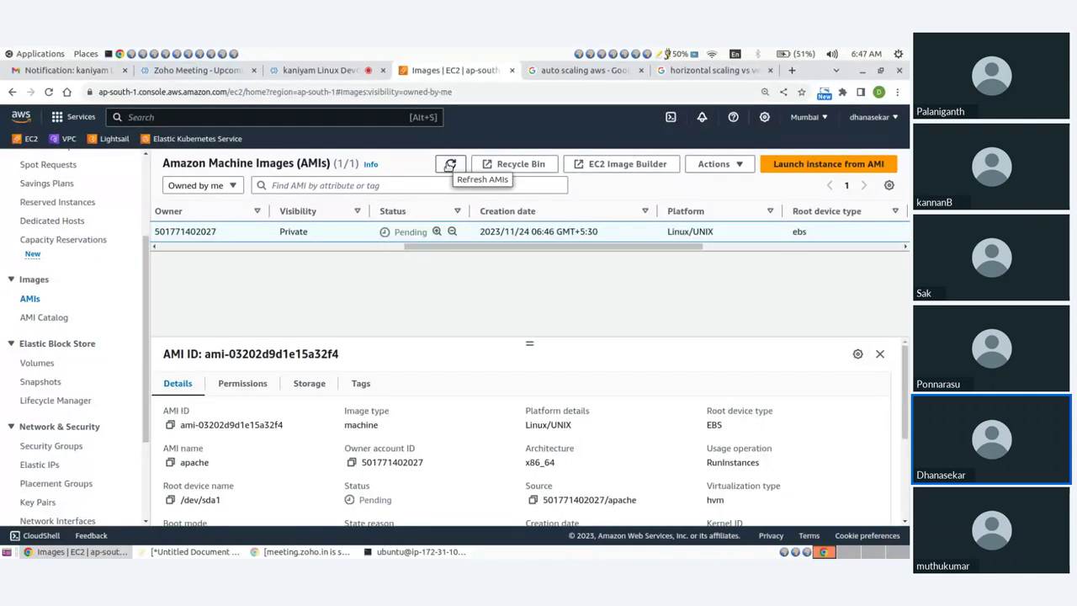
pyautogui.click(450, 165)
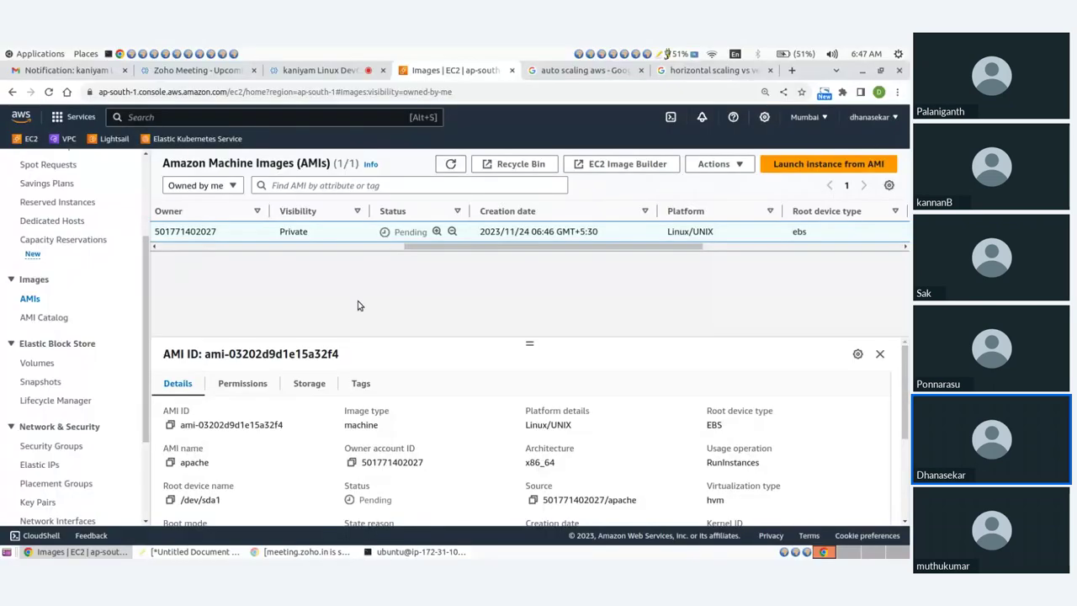
pyautogui.click(451, 163)
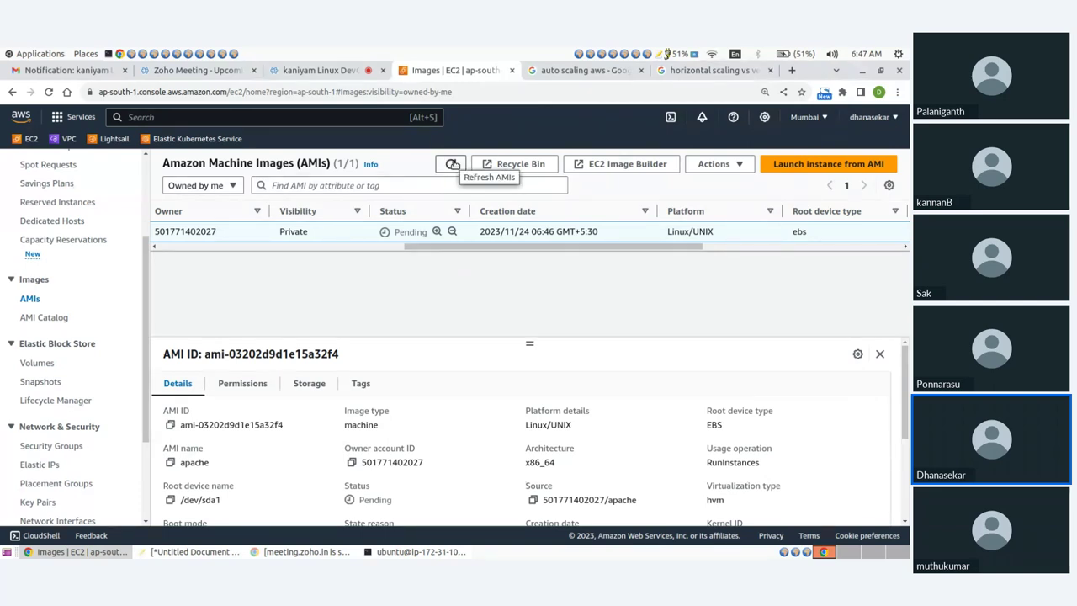
pyautogui.click(452, 164)
pyautogui.click(453, 165)
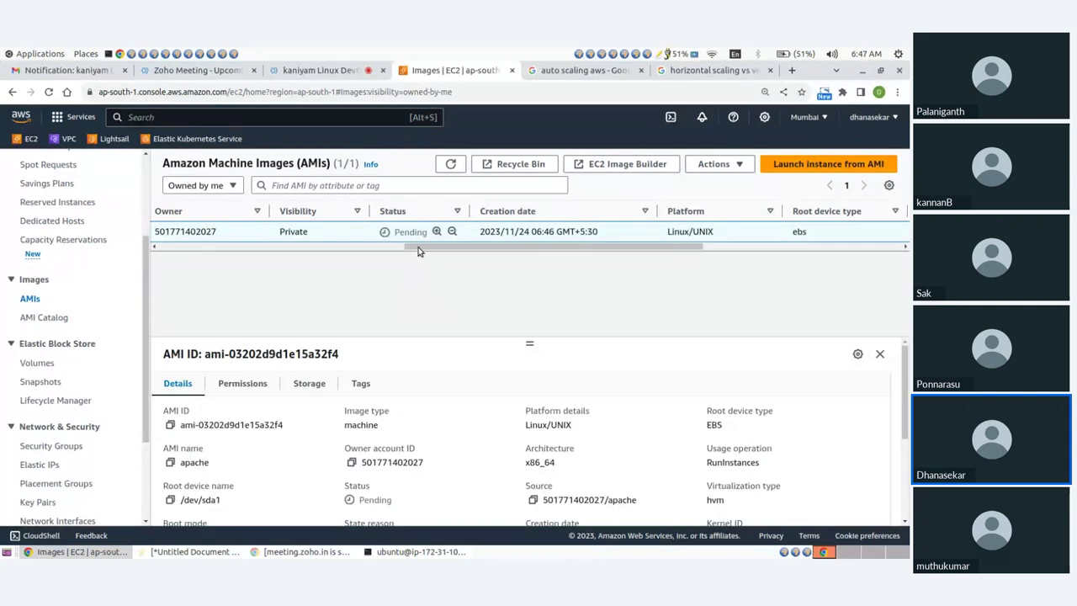
pyautogui.moveTo(419, 251); pyautogui.dragTo(399, 254)
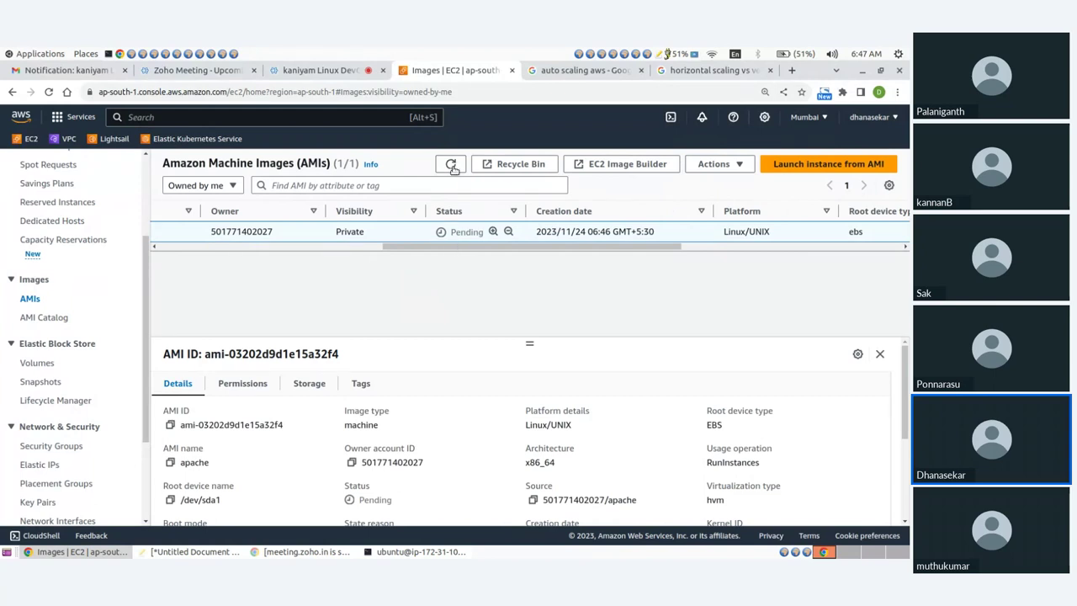
pyautogui.click(451, 165)
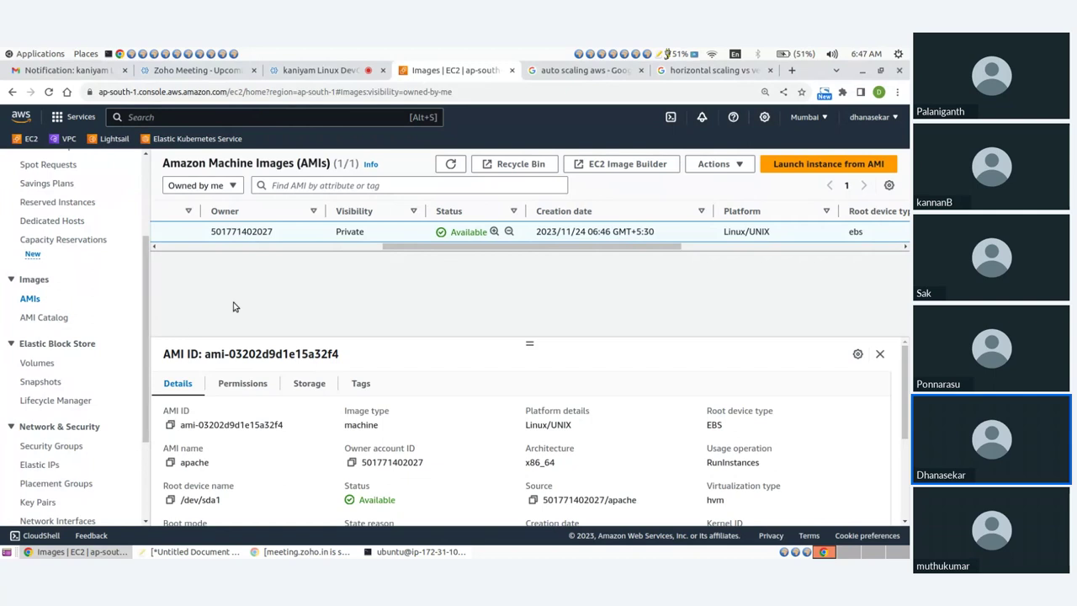
pyautogui.scroll(3, 104, 270)
pyautogui.click(47, 168)
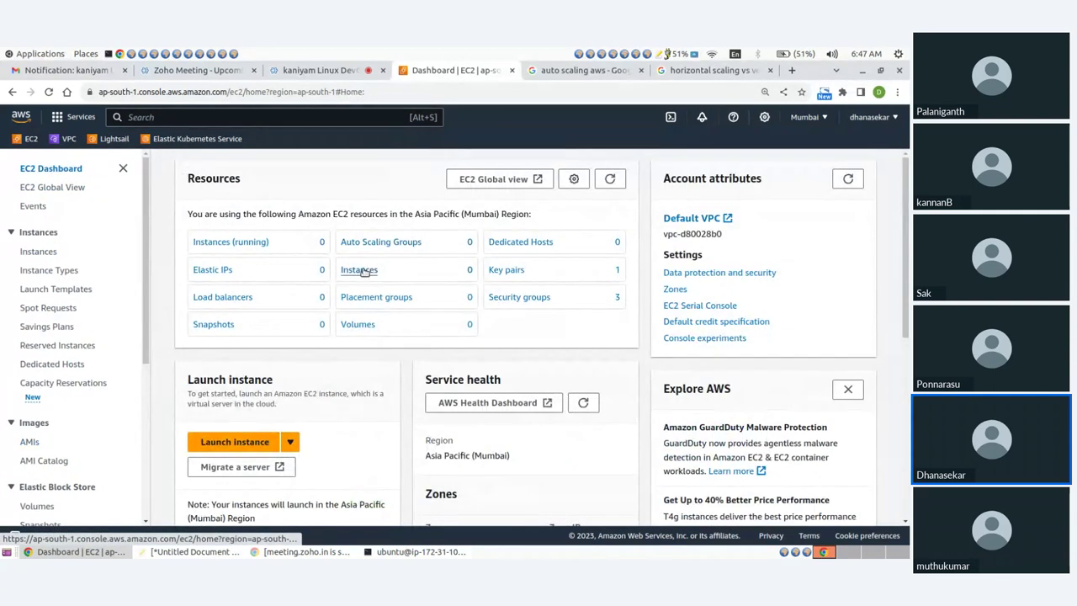
# Stop the running server instance and refresh until it shows stopped
pyautogui.click(361, 269)
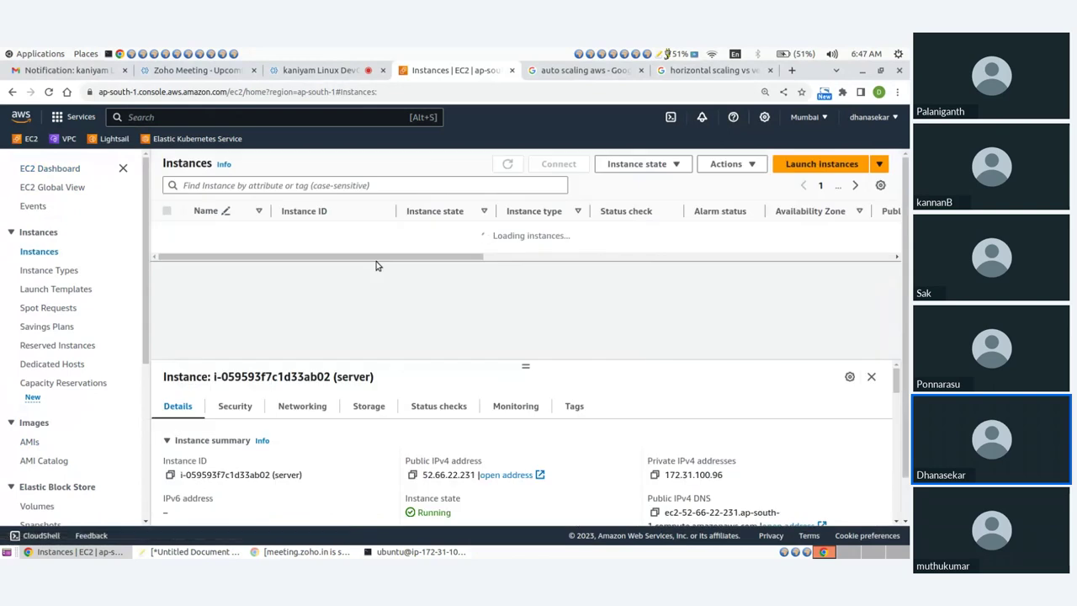
pyautogui.click(649, 167)
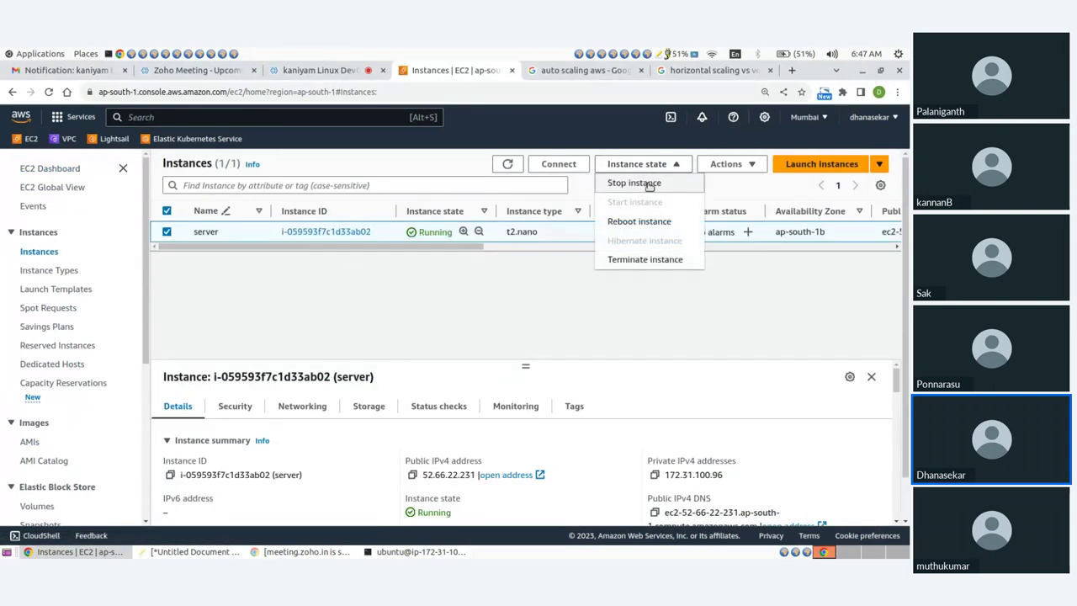
pyautogui.click(648, 183)
pyautogui.click(678, 392)
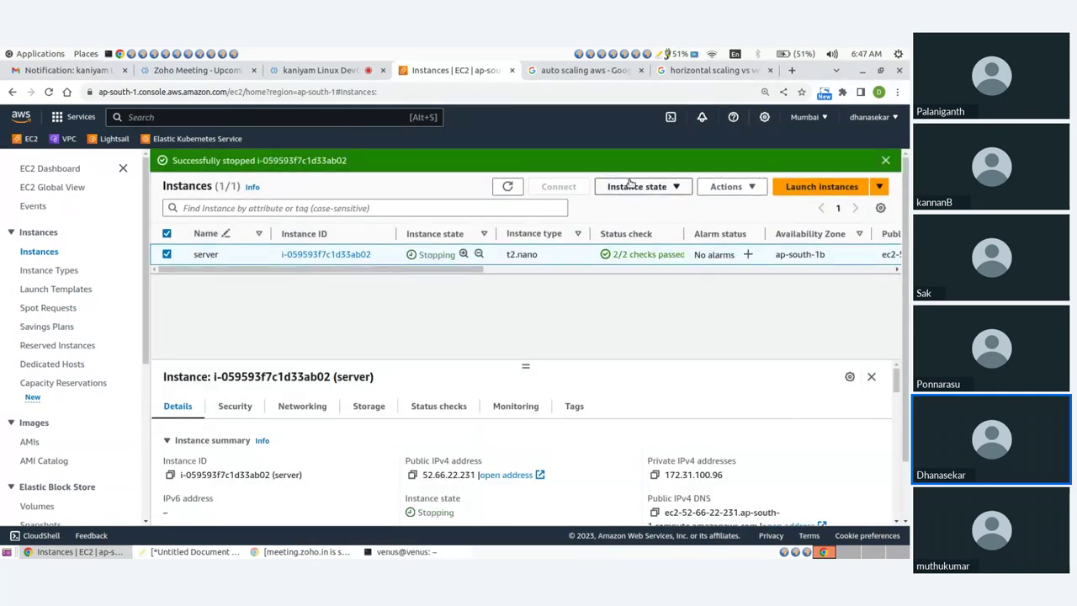
pyautogui.click(633, 188)
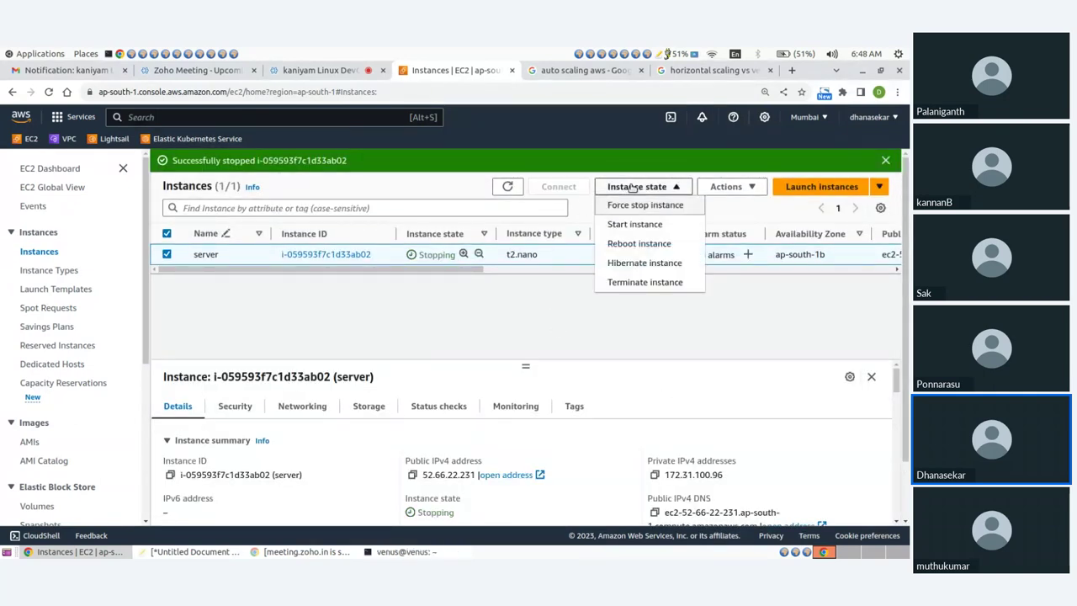
pyautogui.click(542, 317)
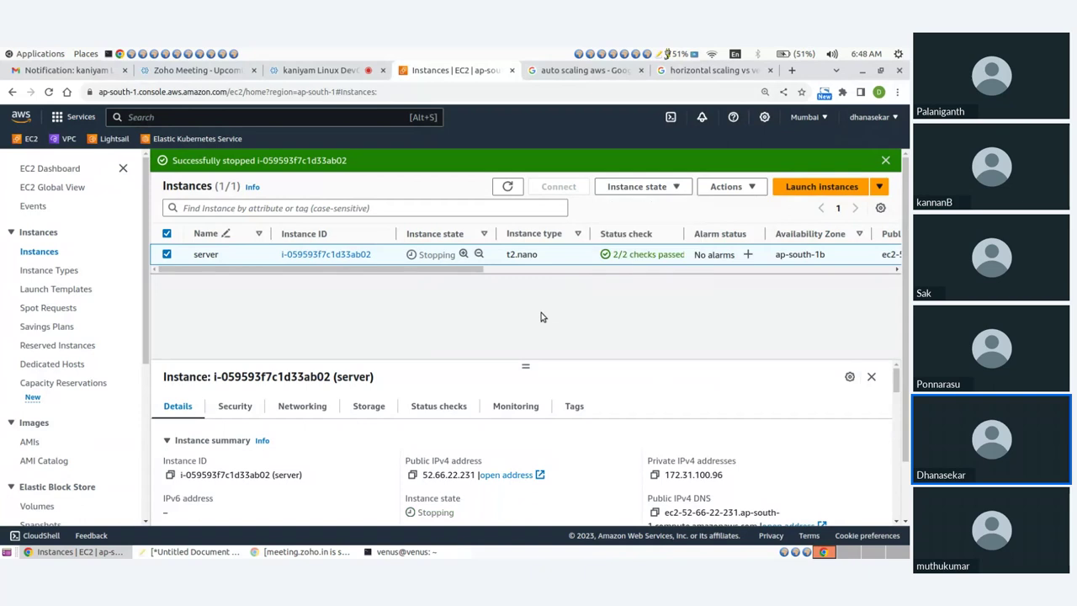
pyautogui.click(507, 187)
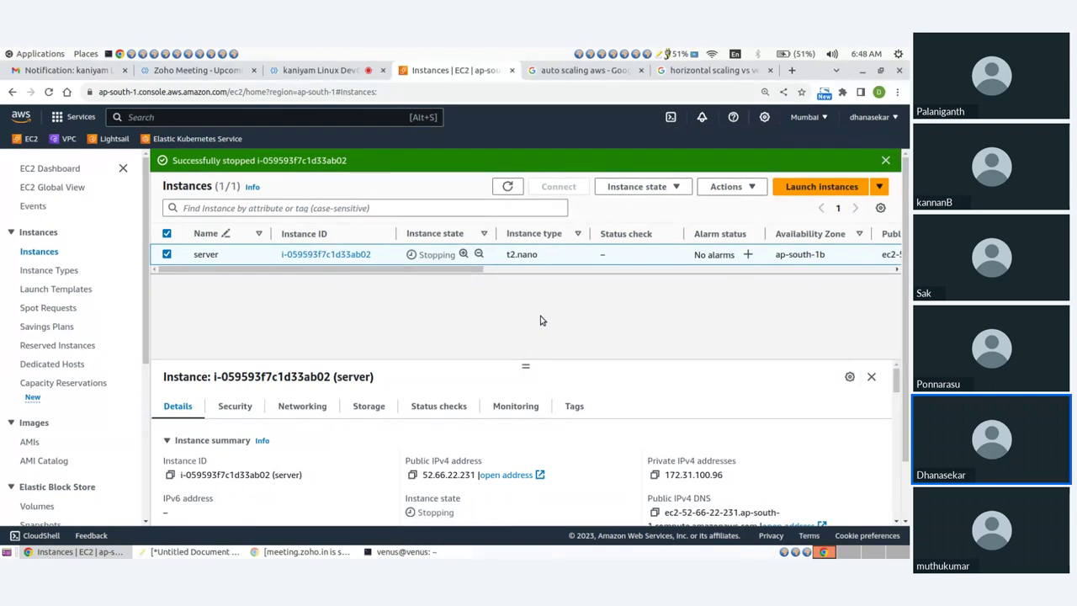
pyautogui.click(505, 187)
pyautogui.click(506, 187)
# Terminate the stopped server instance and go to the Launch Templates page
pyautogui.click(648, 186)
pyautogui.click(631, 283)
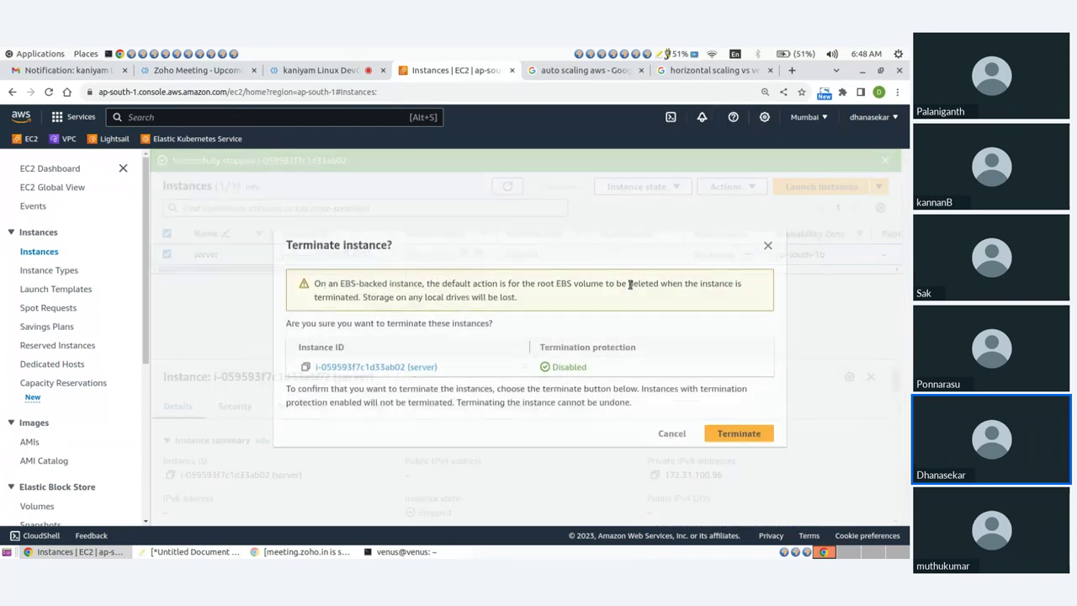
pyautogui.click(720, 432)
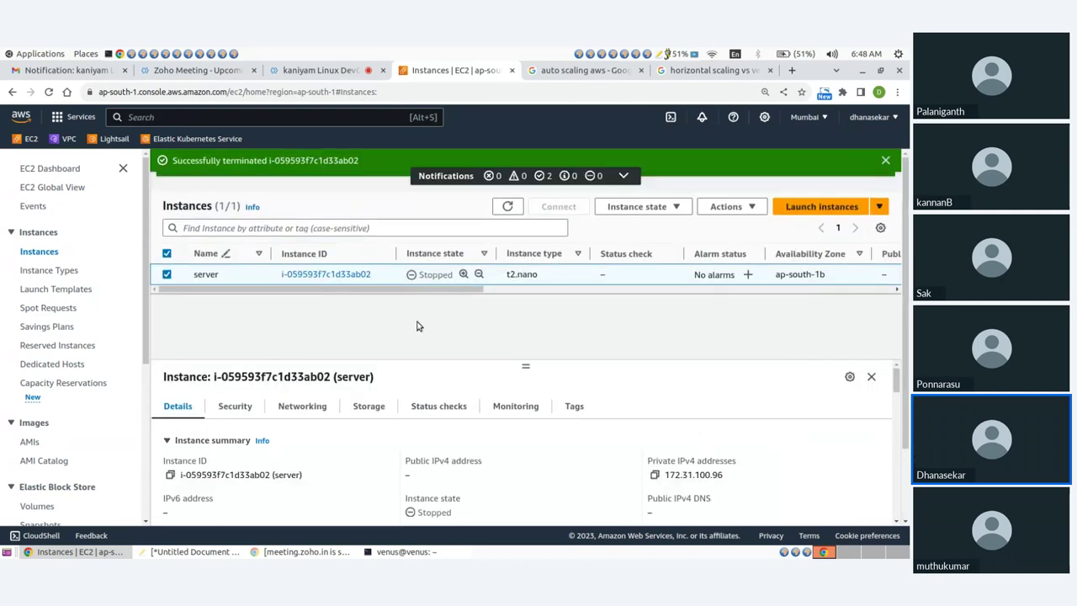
pyautogui.scroll(-5, 89, 379)
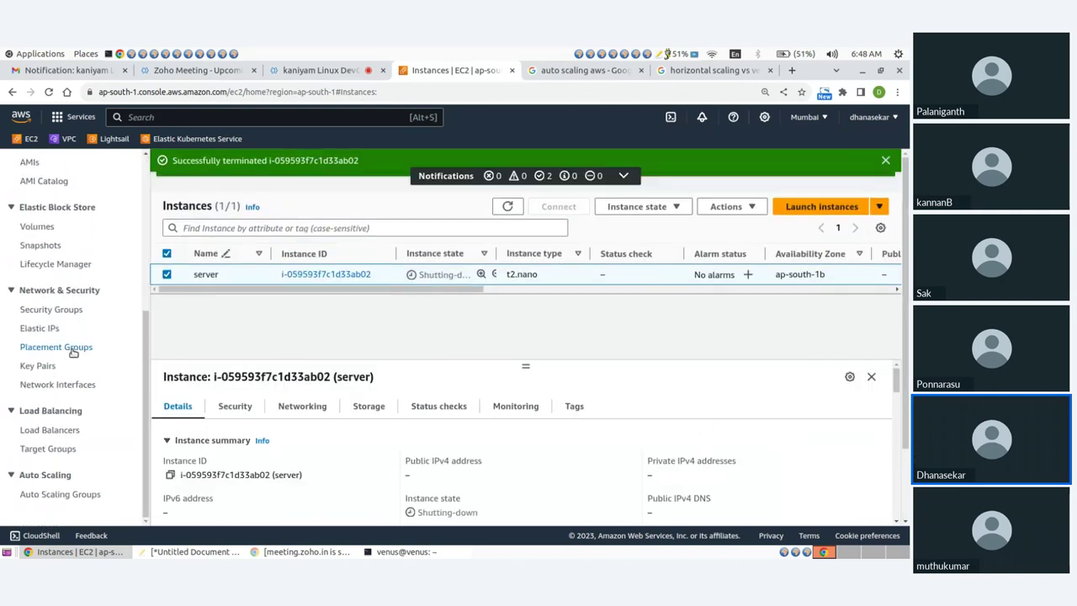
pyautogui.scroll(5, 75, 351)
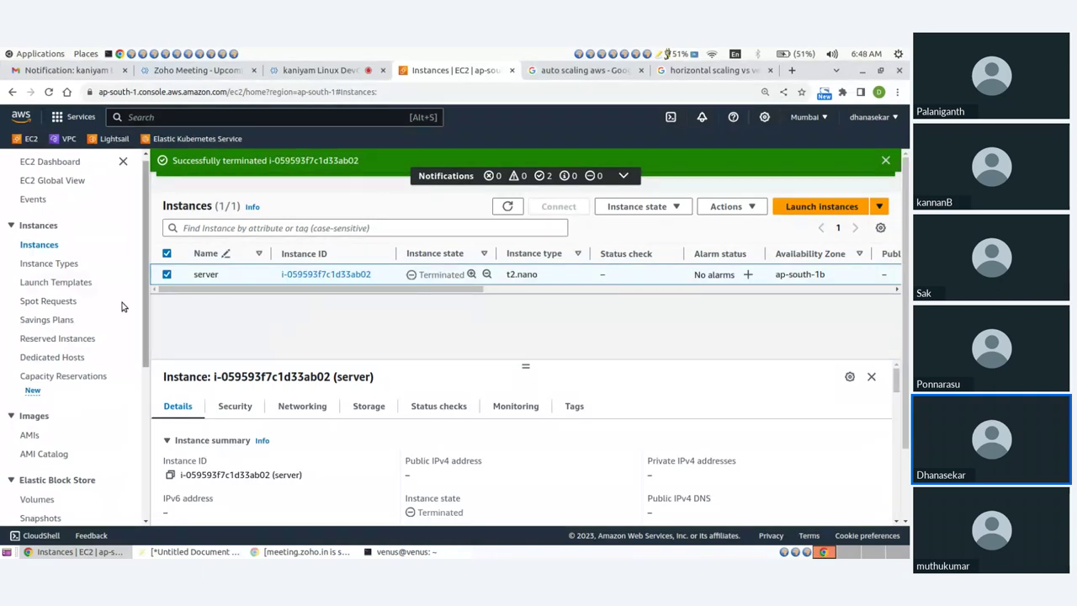
pyautogui.click(61, 288)
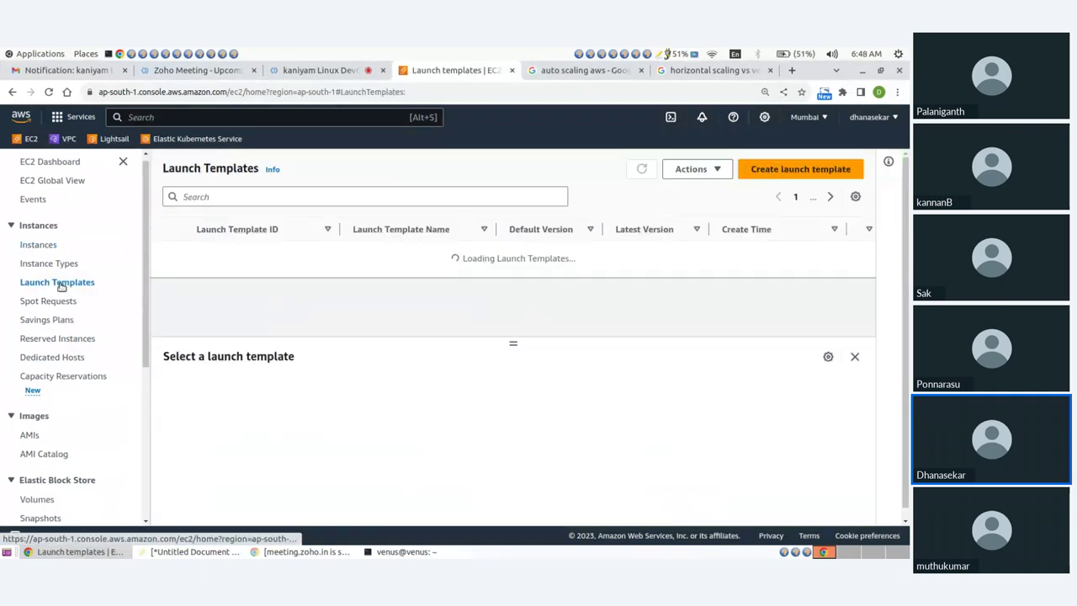
# Start a new launch template named 'demo' with version description 'apache webserver'
pyautogui.scroll(-2, 488, 308)
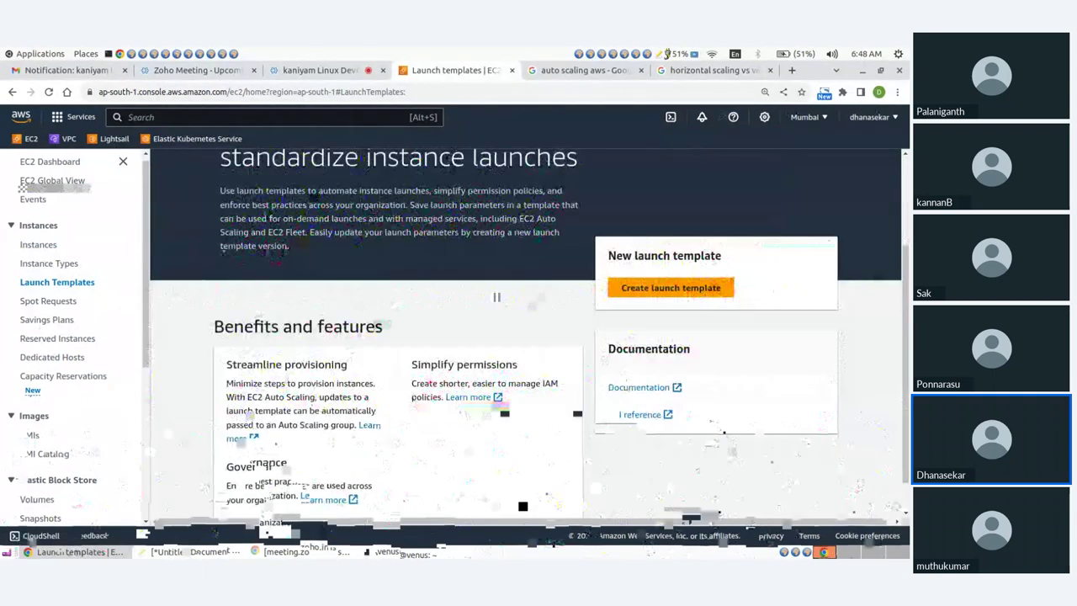
pyautogui.click(641, 290)
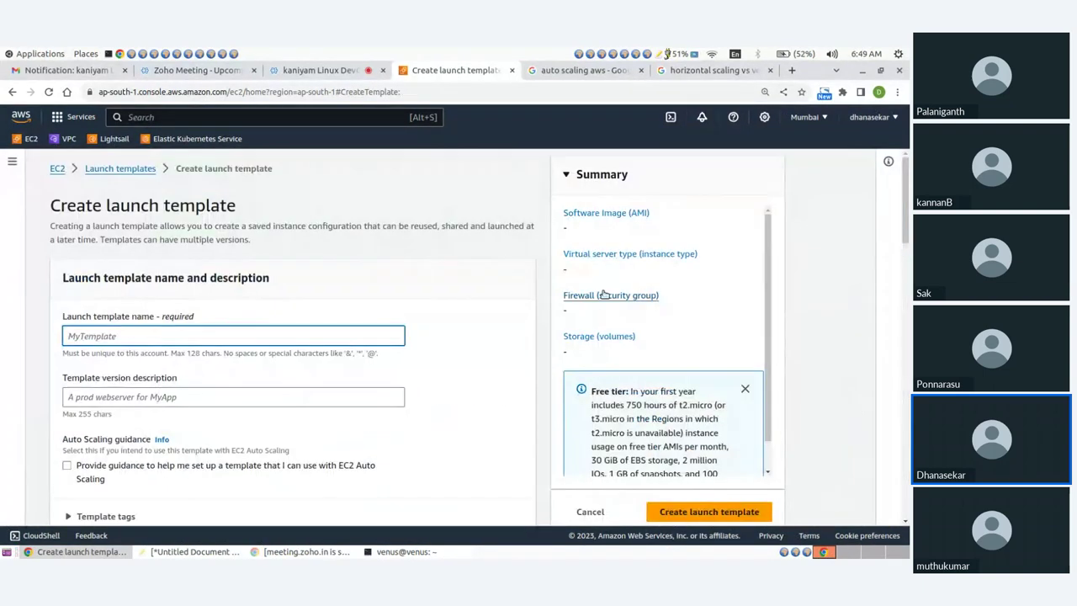
pyautogui.write('demo')
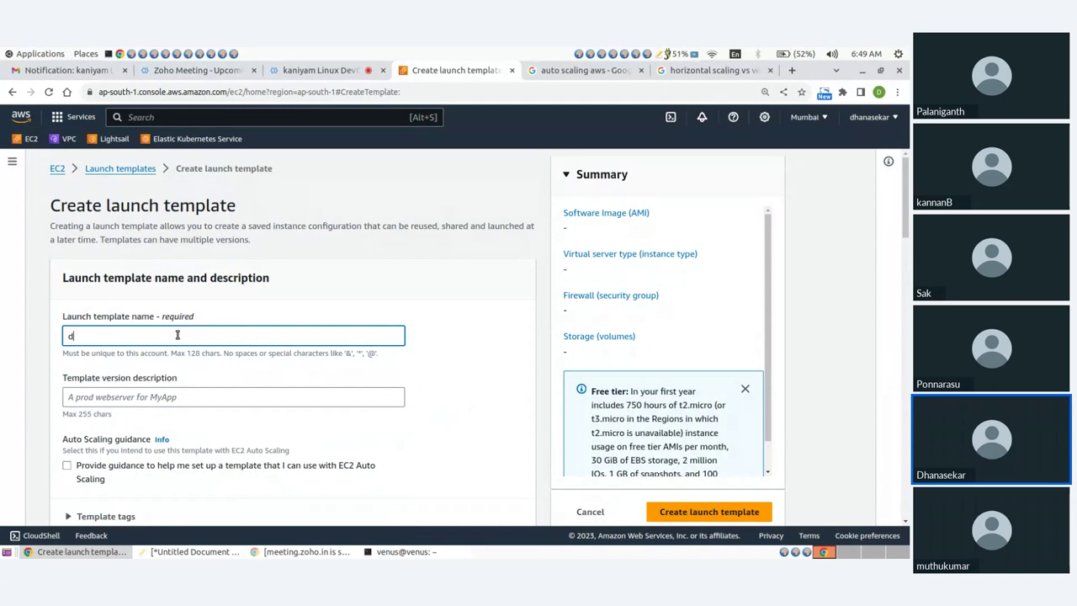
pyautogui.click(157, 395)
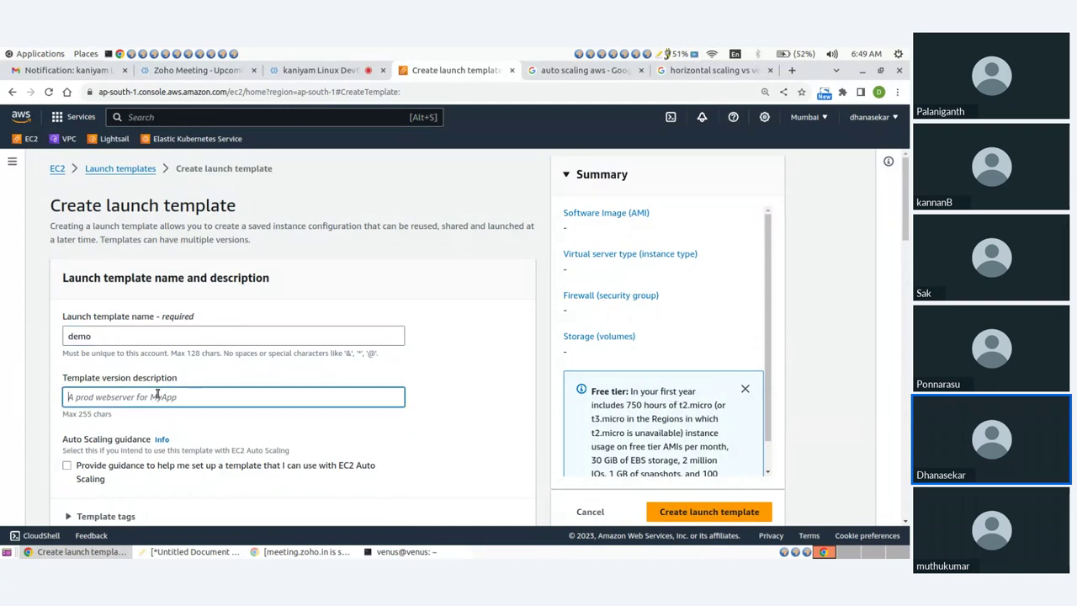
pyautogui.write('apache webse')
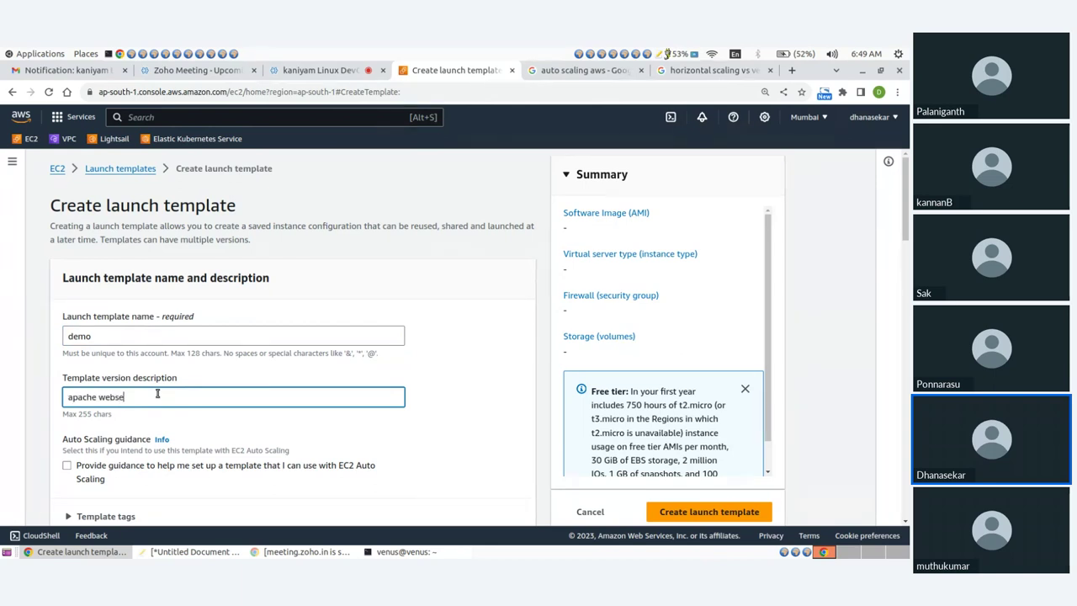
pyautogui.write('rver')
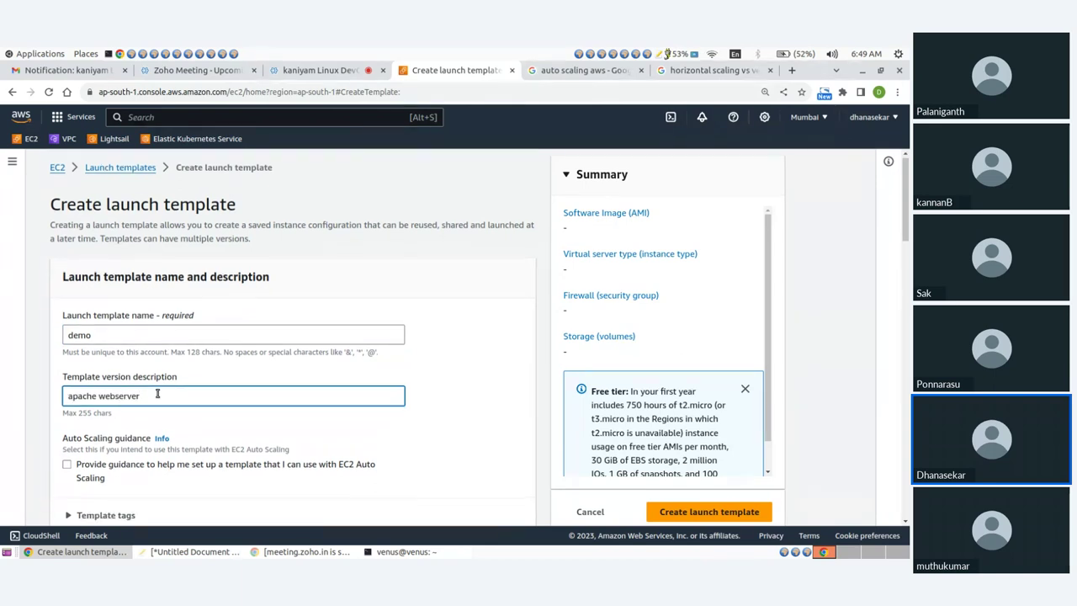
pyautogui.scroll(-3, 157, 393)
pyautogui.scroll(-2, 407, 453)
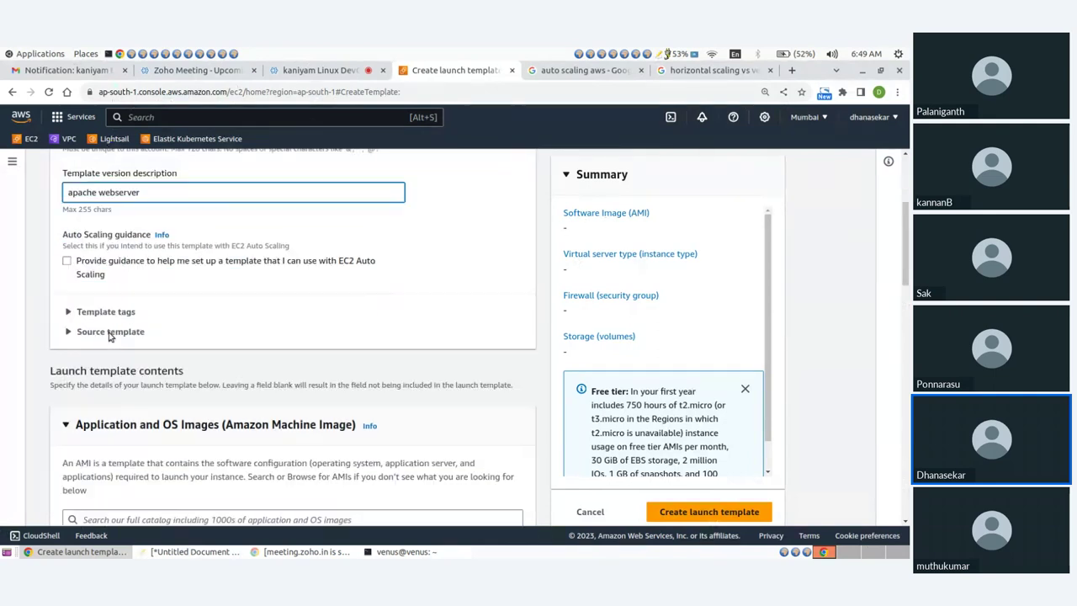
pyautogui.scroll(-5, 145, 246)
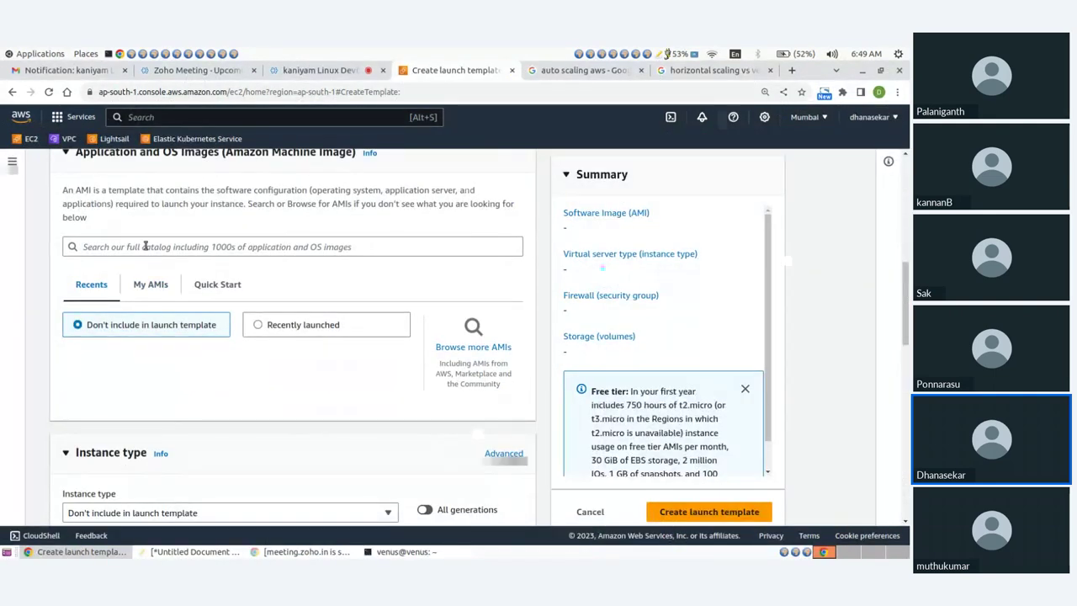
# Choose the account-owned apache AMI, instance type t2.nano and key pair mykey
pyautogui.click(145, 246)
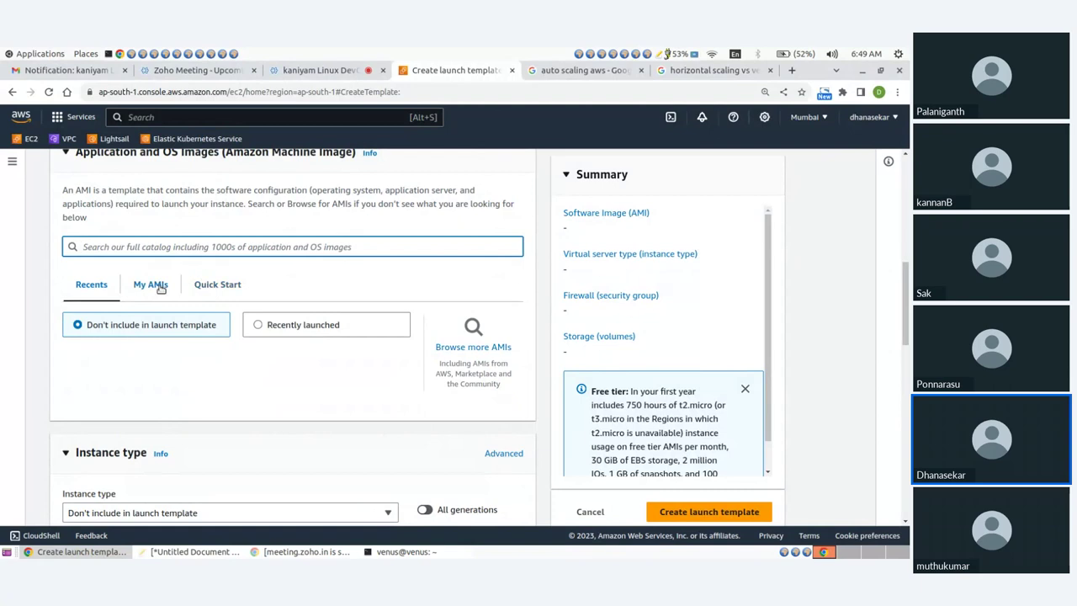
pyautogui.click(159, 287)
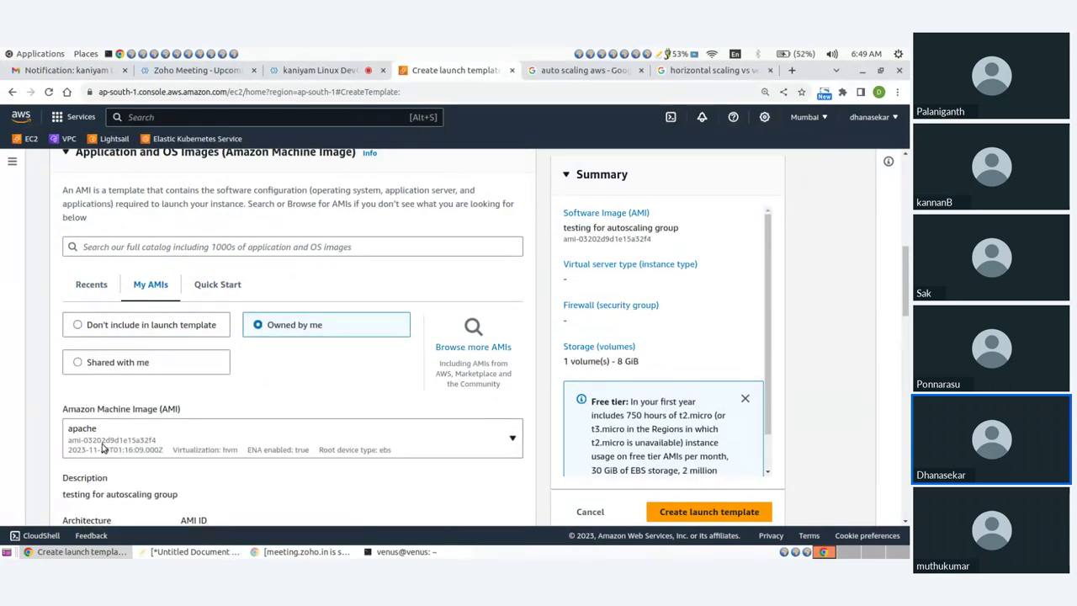
pyautogui.scroll(-2, 102, 448)
pyautogui.scroll(-5, 228, 353)
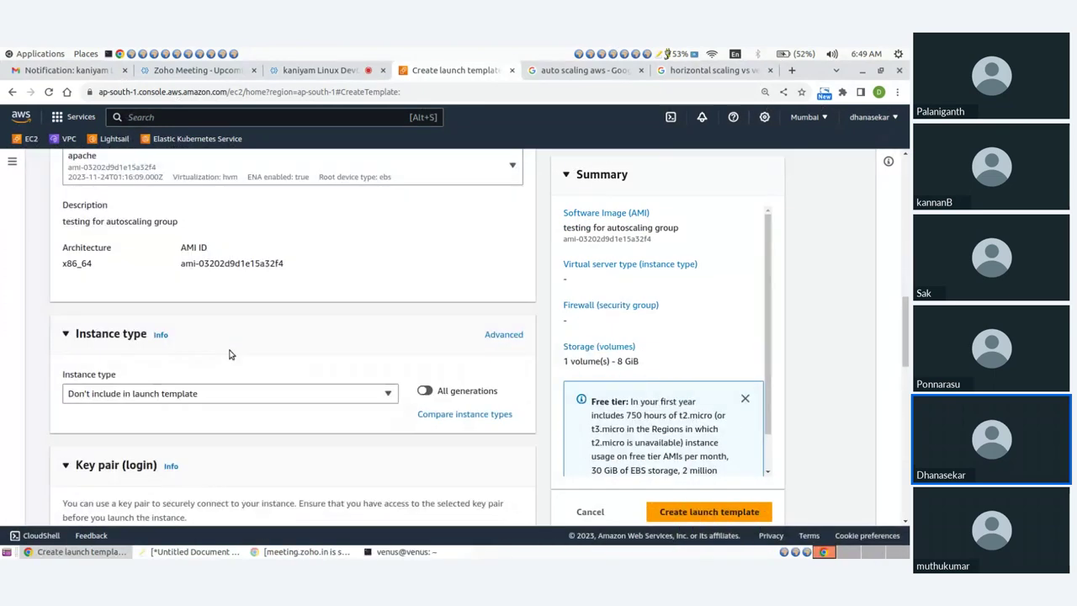
pyautogui.click(217, 261)
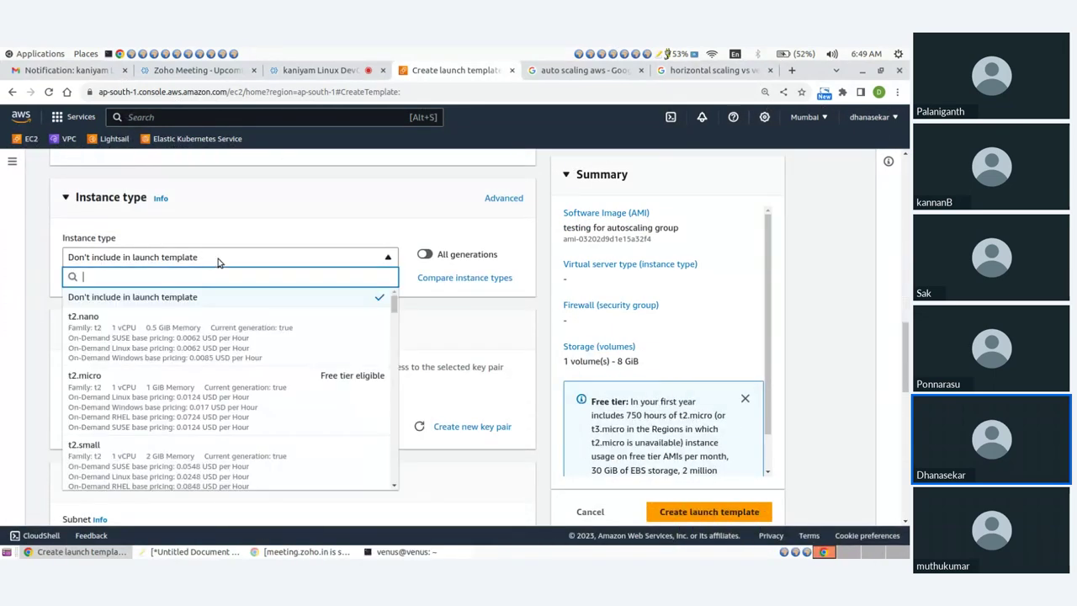
pyautogui.click(106, 340)
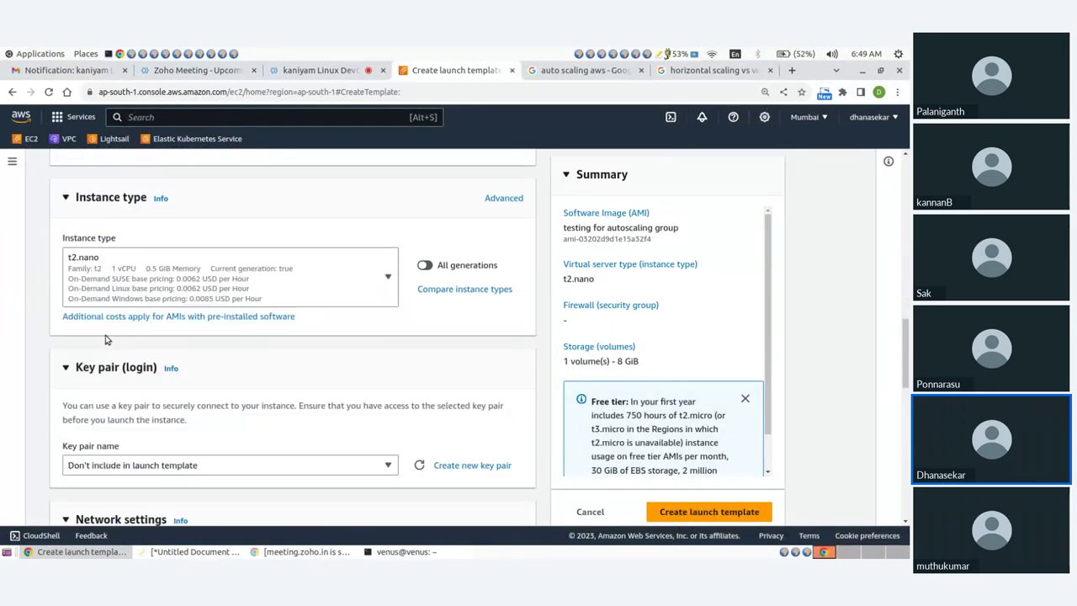
pyautogui.scroll(-3, 260, 337)
pyautogui.click(260, 330)
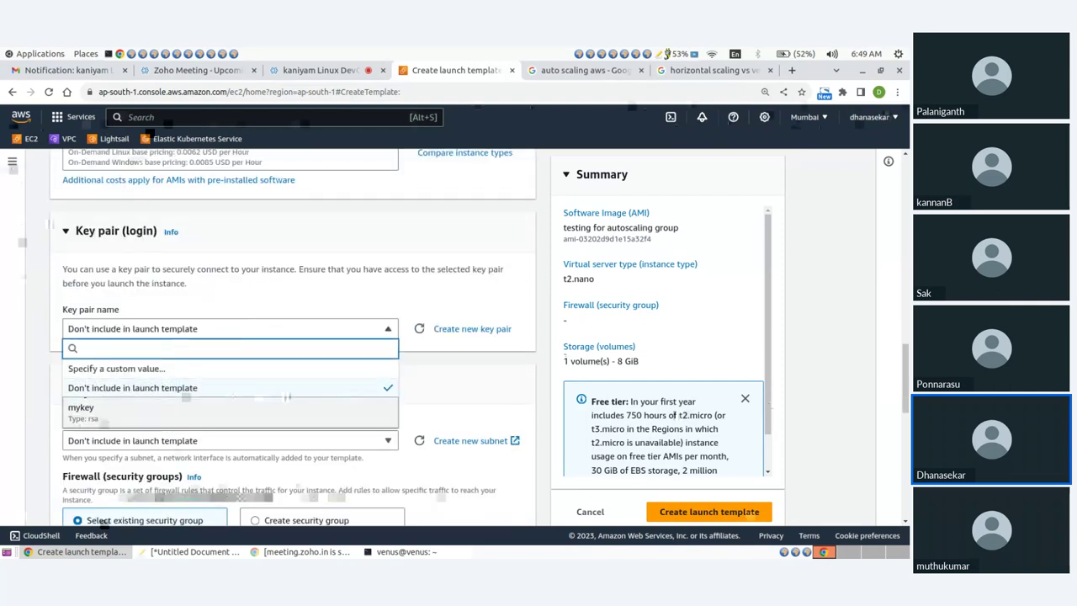
pyautogui.click(286, 408)
# Attach security group demo-sg and add a network interface with auto-assign public IP enabled
pyautogui.scroll(-3, 437, 248)
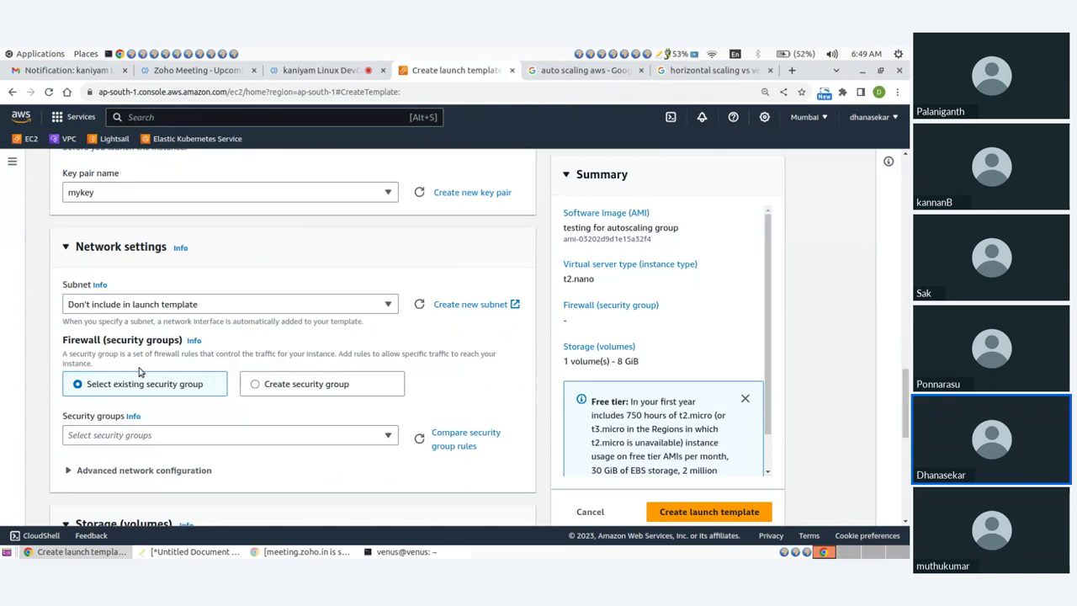
pyautogui.scroll(-1, 140, 371)
pyautogui.click(164, 368)
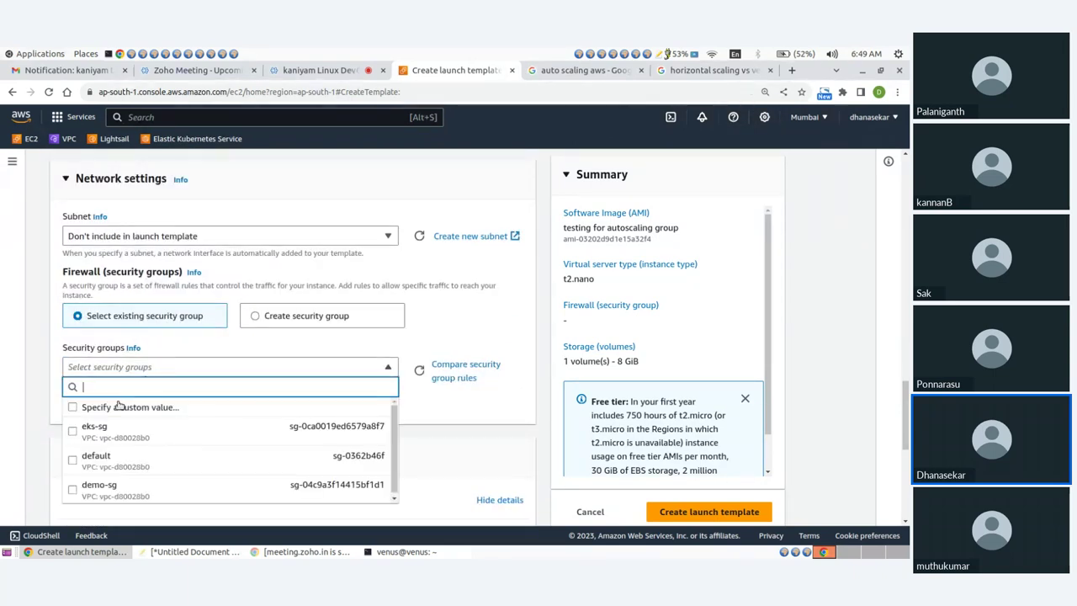
pyautogui.click(73, 489)
pyautogui.scroll(-2, 168, 379)
pyautogui.click(71, 293)
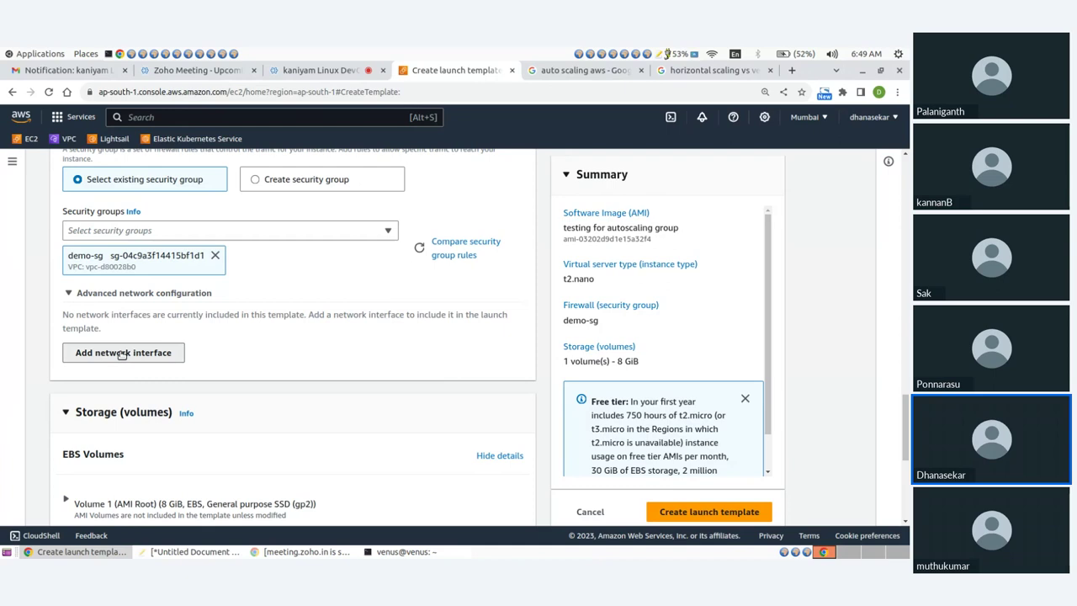
pyautogui.click(122, 352)
pyautogui.scroll(-1, 252, 354)
pyautogui.click(450, 347)
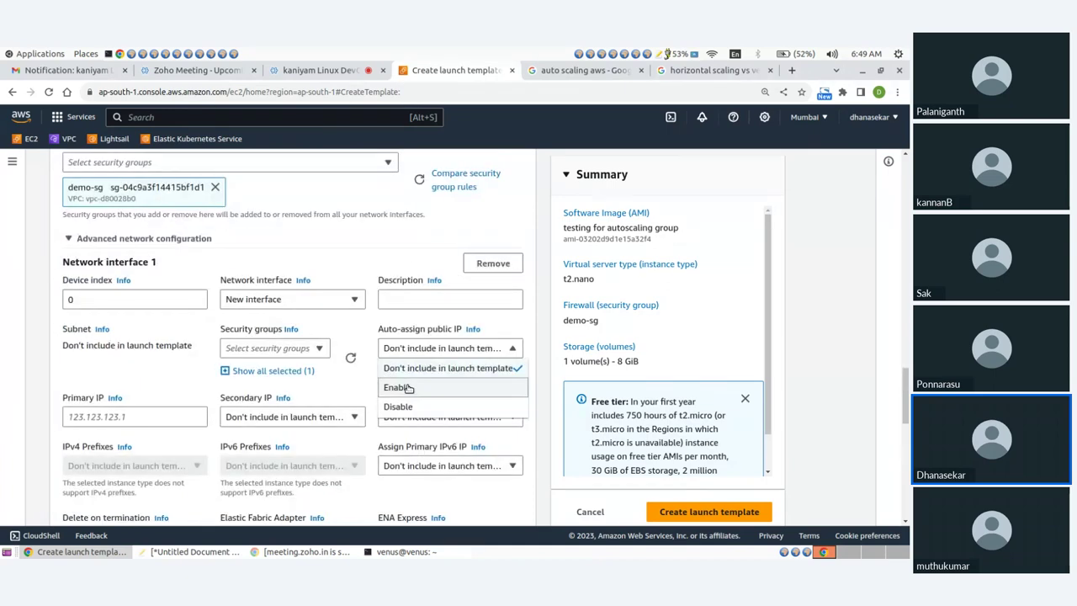
pyautogui.click(404, 385)
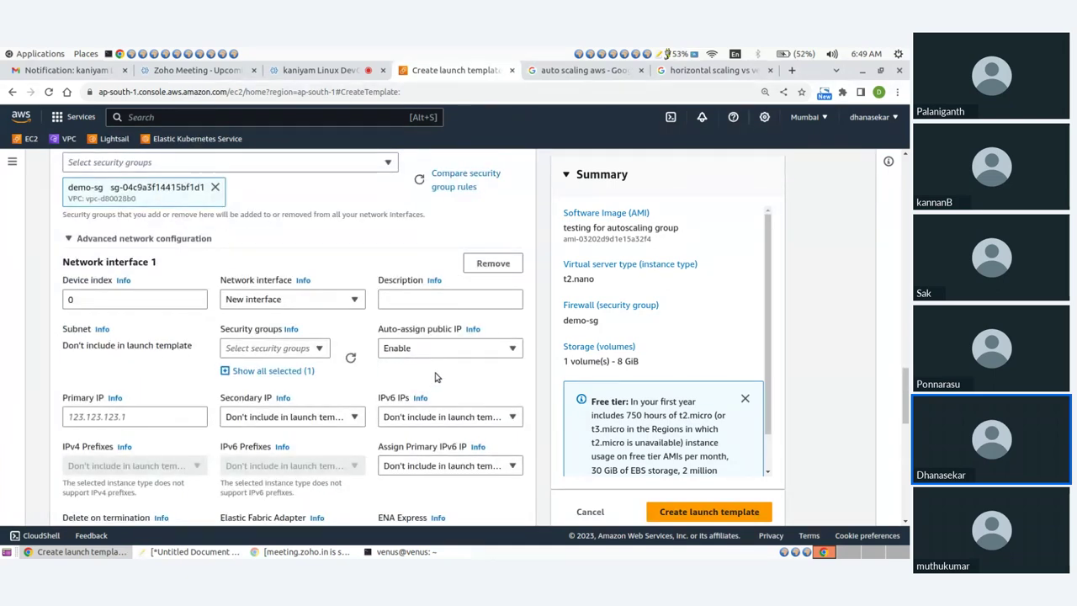
pyautogui.scroll(-8, 329, 364)
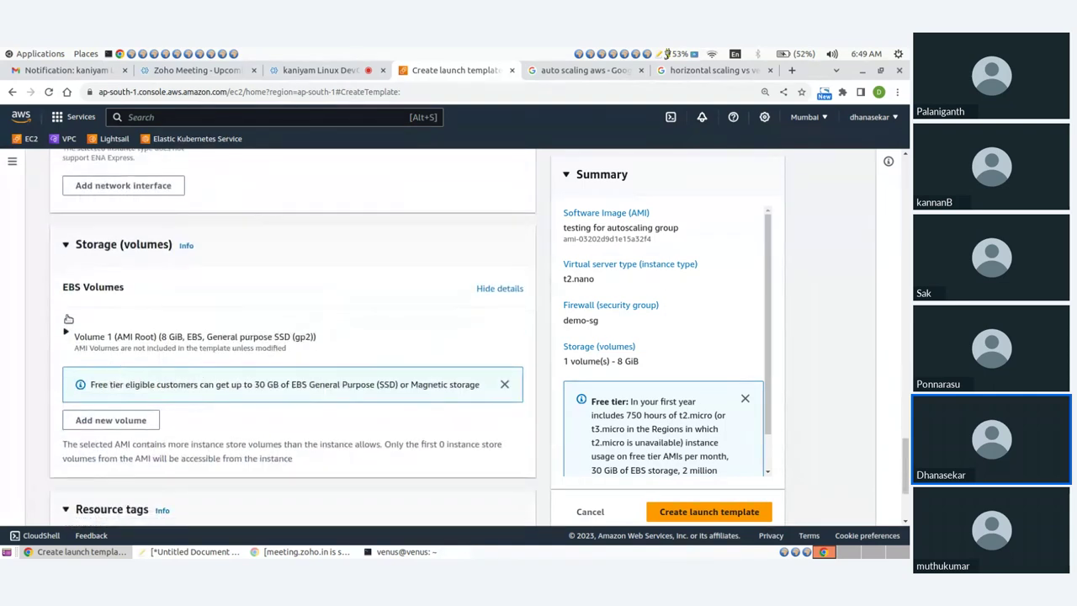
pyautogui.scroll(-1, 306, 293)
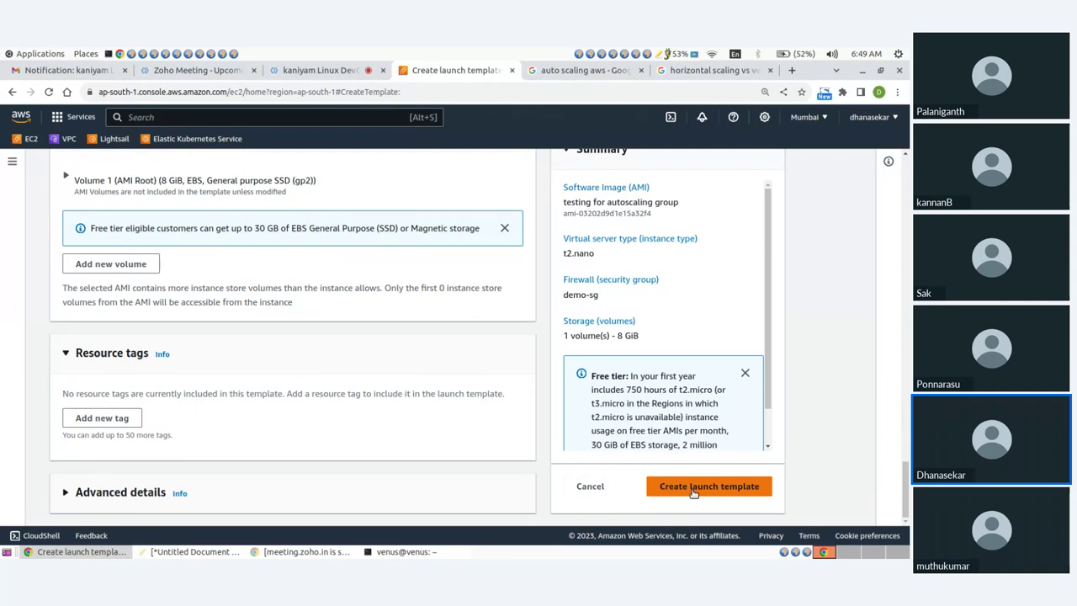
# Create the demo launch template and start a new Auto Scaling group from it
pyautogui.click(692, 488)
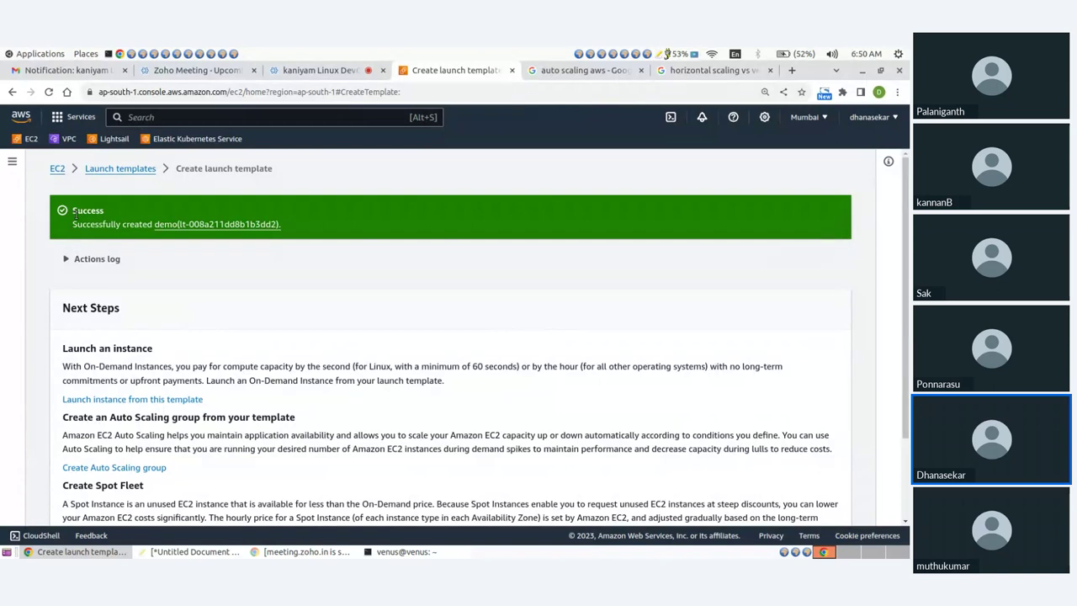
pyautogui.scroll(-1, 154, 413)
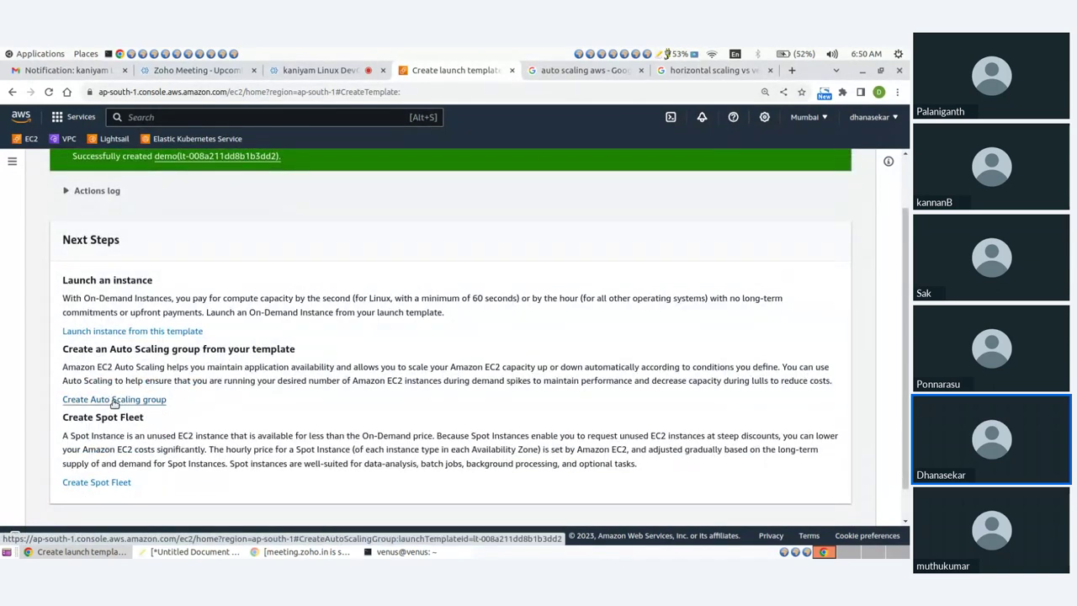
pyautogui.click(114, 401)
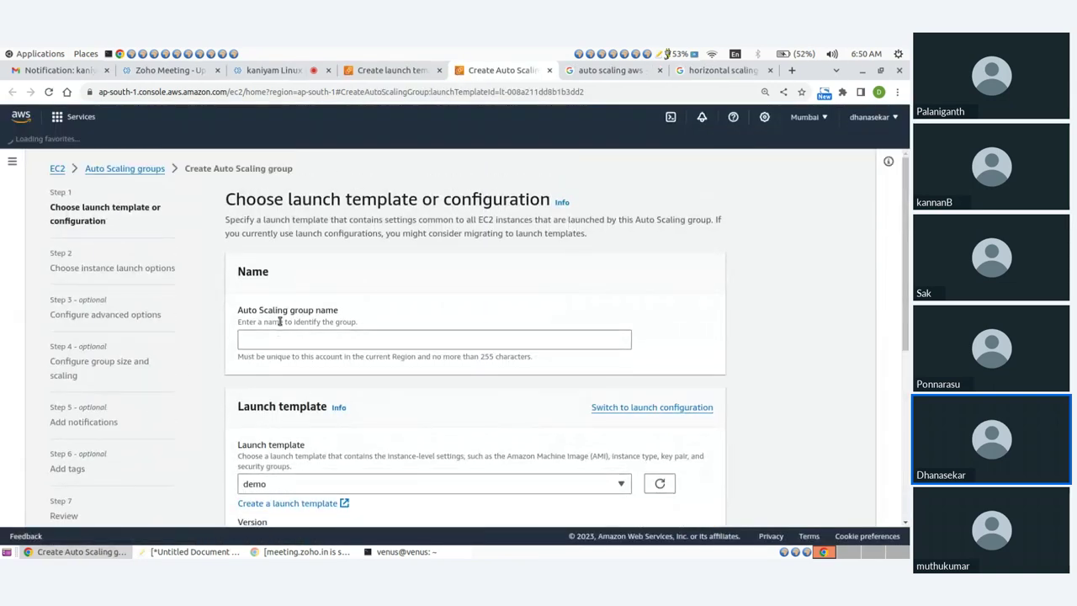
pyautogui.click(284, 337)
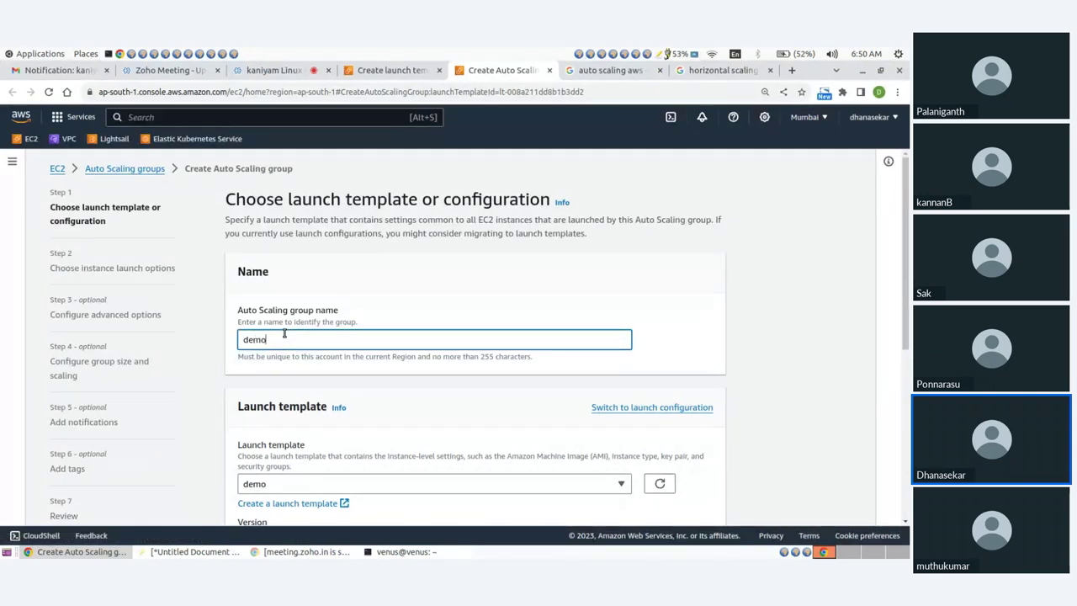
# Name the Auto Scaling group demo-ASG, select the demo launch template, and continue
pyautogui.write('demo-ASG')
pyautogui.scroll(-2, 303, 377)
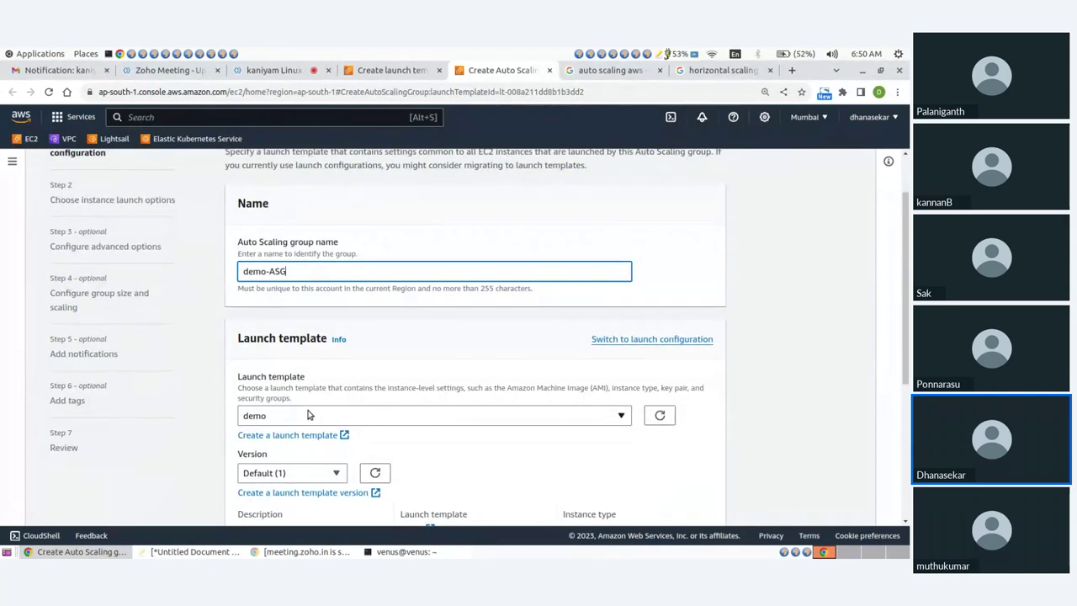
pyautogui.scroll(-2, 308, 415)
pyautogui.click(321, 349)
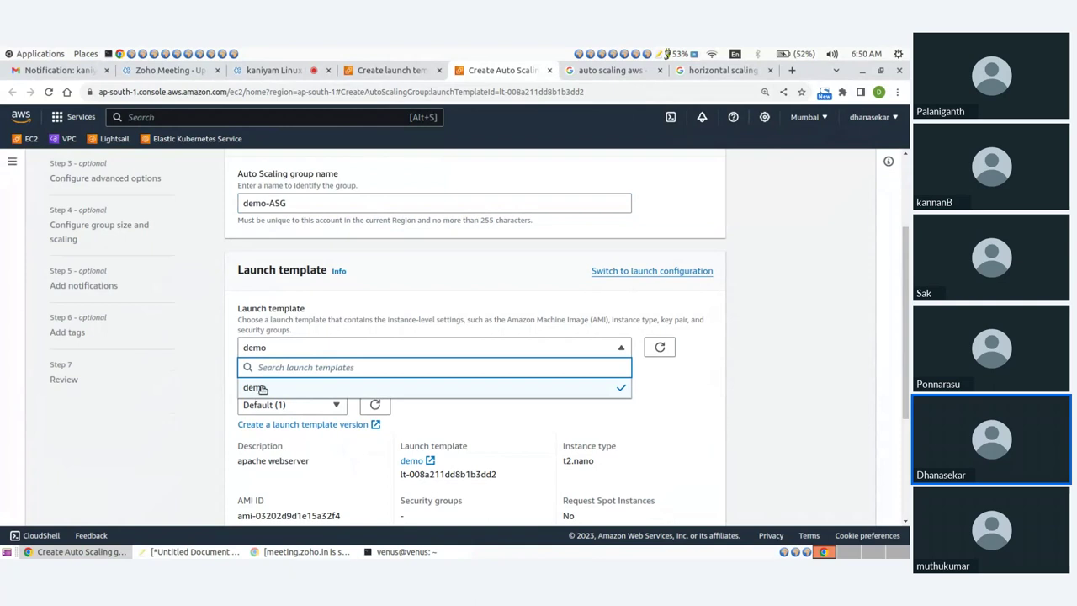
pyautogui.click(262, 388)
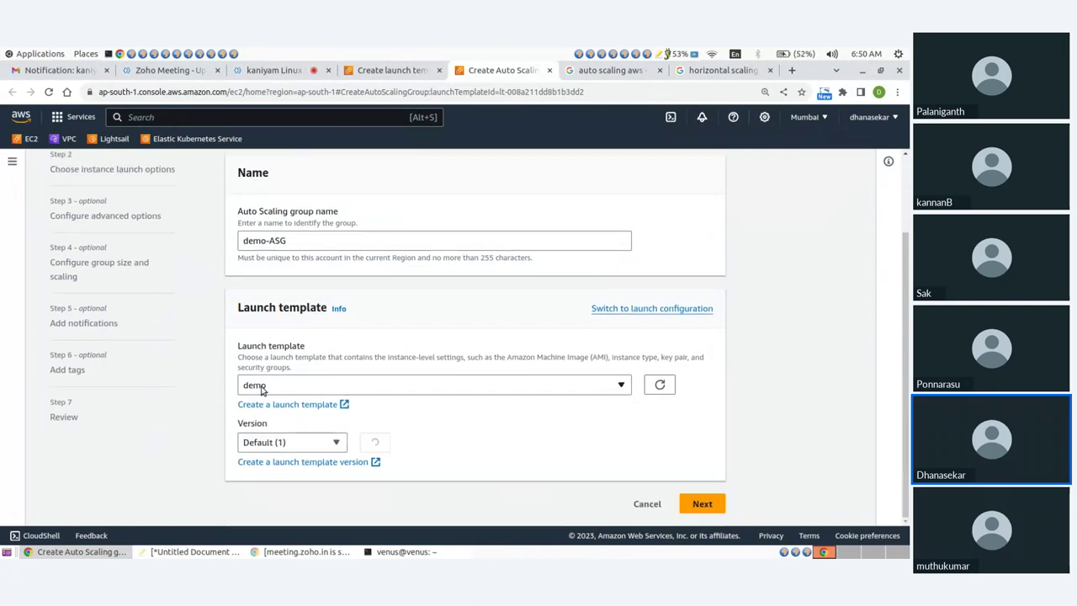
pyautogui.scroll(-1, 453, 345)
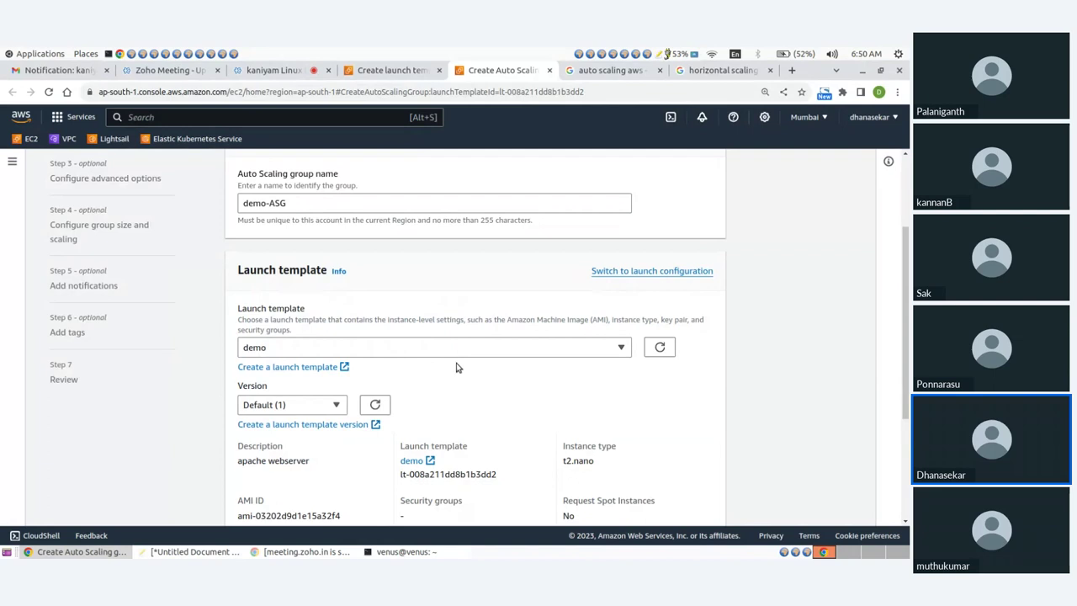
pyautogui.scroll(-2, 540, 376)
pyautogui.scroll(-3, 539, 375)
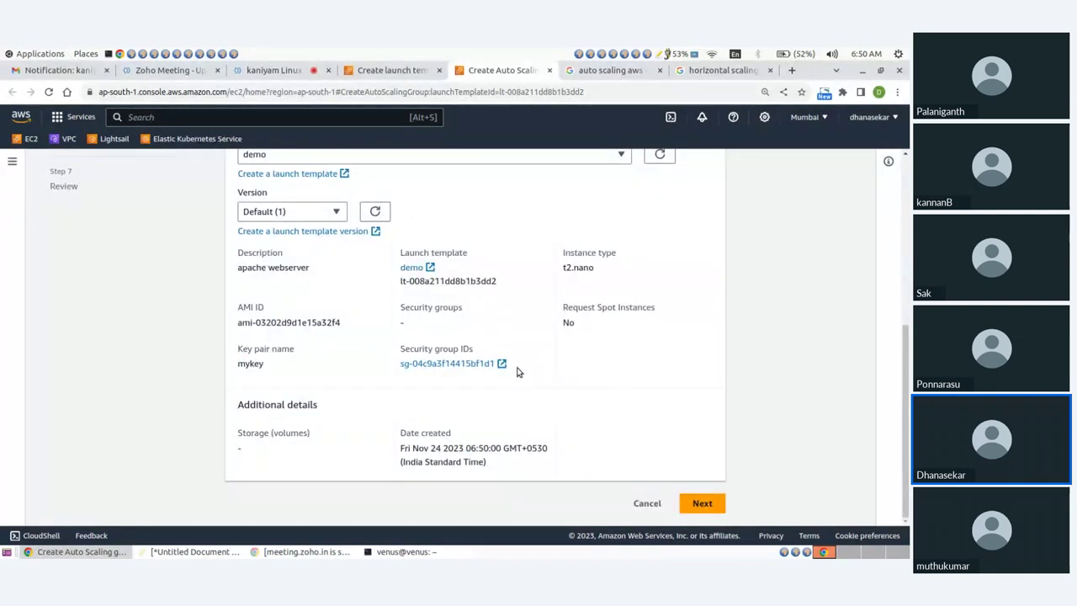
pyautogui.click(698, 509)
# Select subnets ap-south-1a (publicsub) and ap-south-1b (publicsub2) for the group
pyautogui.scroll(-6, 433, 371)
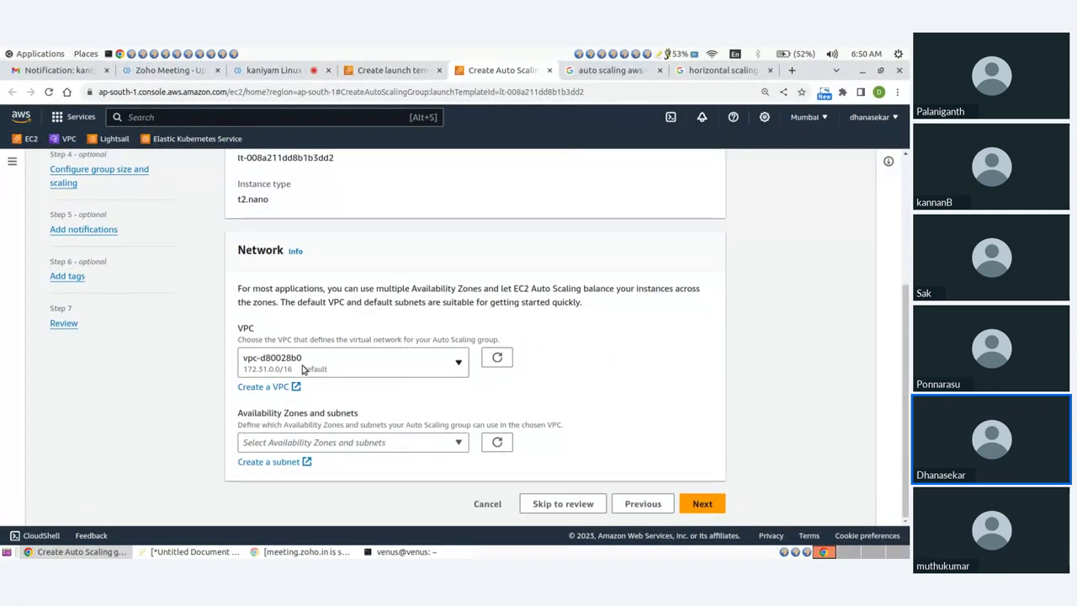
pyautogui.click(324, 442)
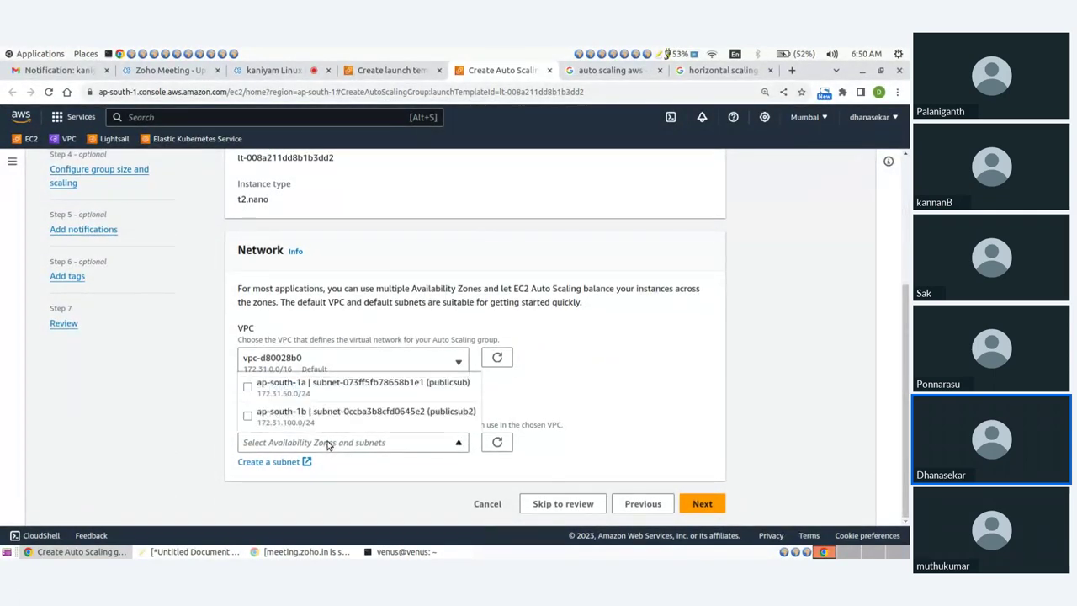
pyautogui.click(249, 418)
pyautogui.click(248, 387)
pyautogui.scroll(-1, 370, 371)
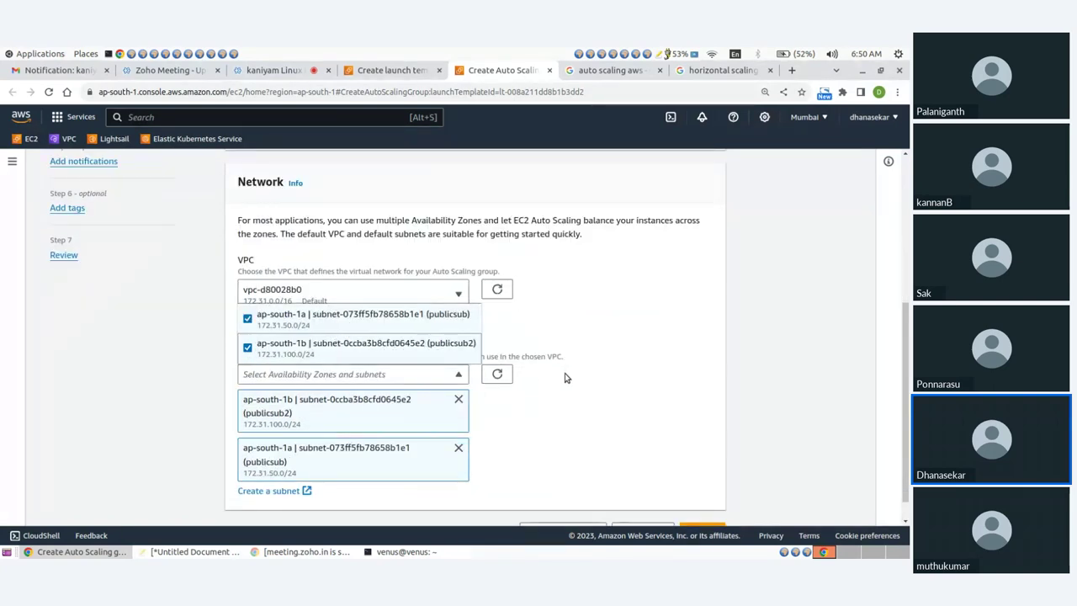
pyautogui.scroll(-1, 597, 395)
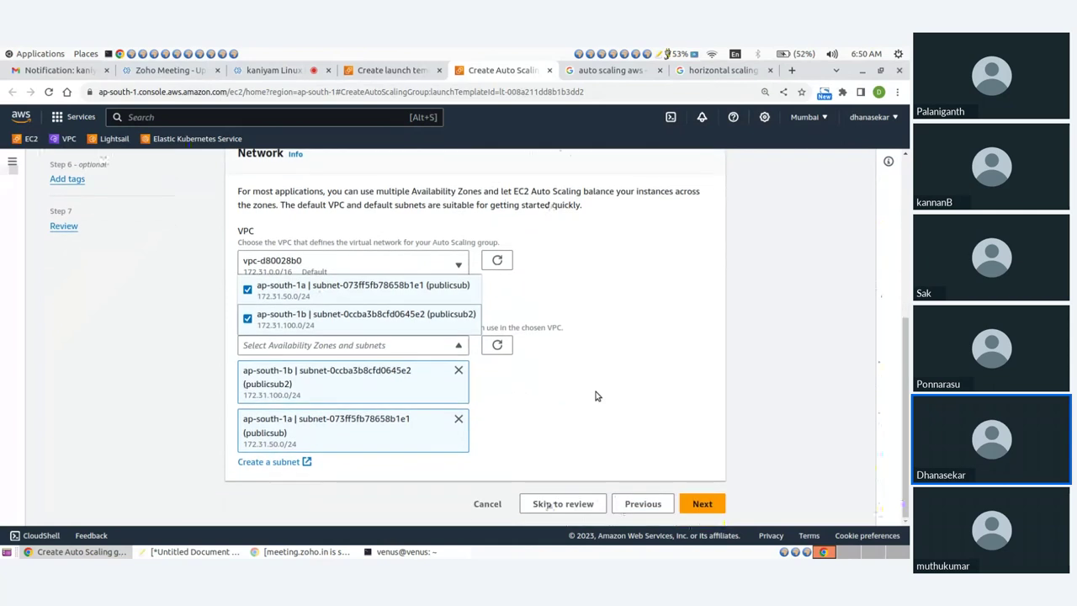
# Leave No load balancer selected in advanced options and proceed to group size settings
pyautogui.click(702, 503)
pyautogui.scroll(-3, 501, 408)
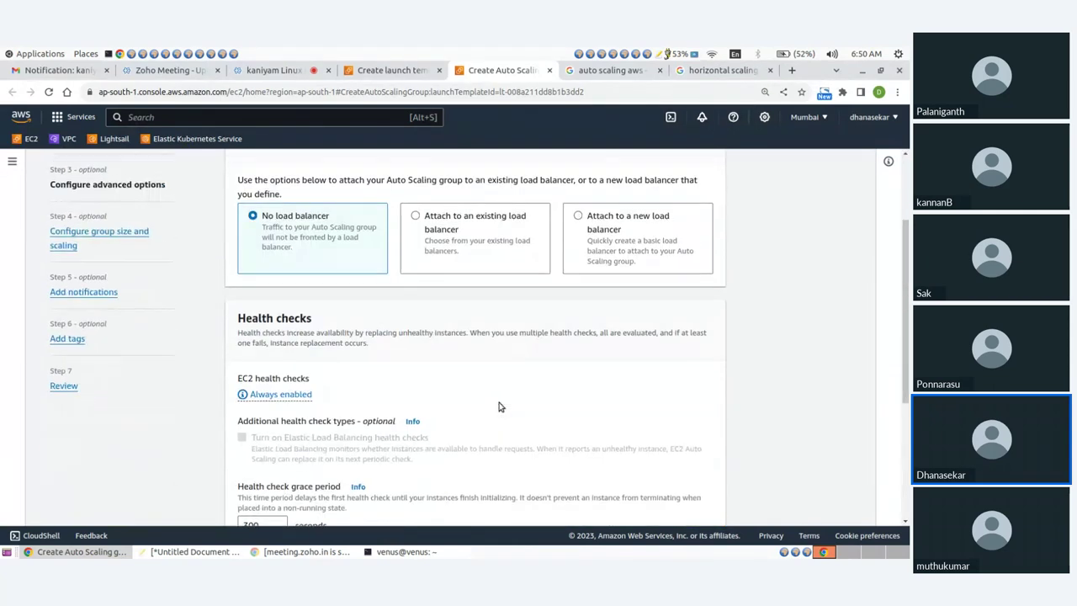
pyautogui.scroll(1, 498, 408)
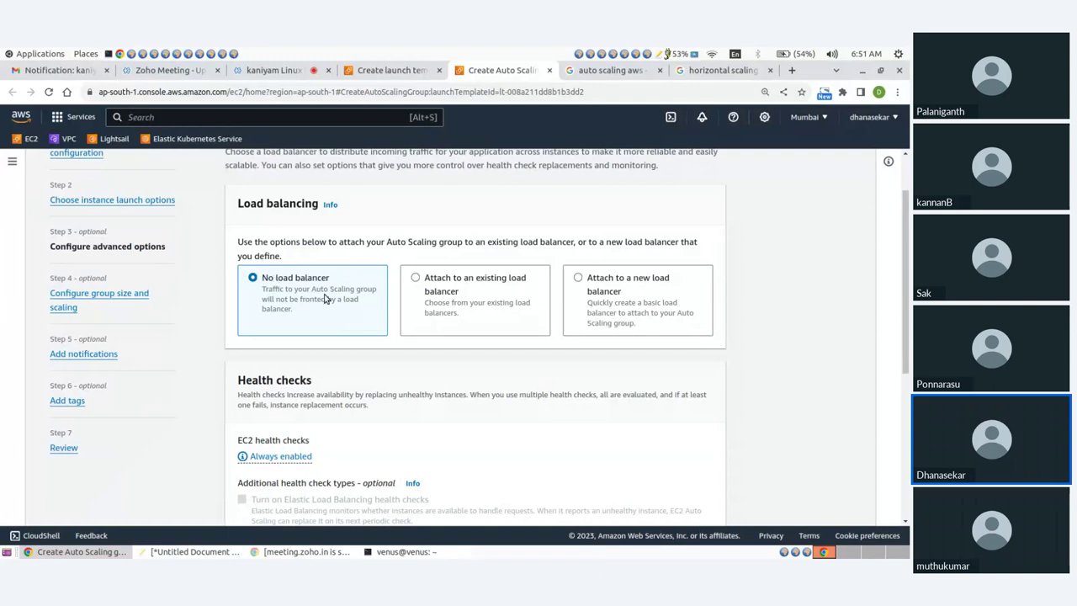
pyautogui.scroll(-3, 367, 320)
pyautogui.scroll(-2, 368, 319)
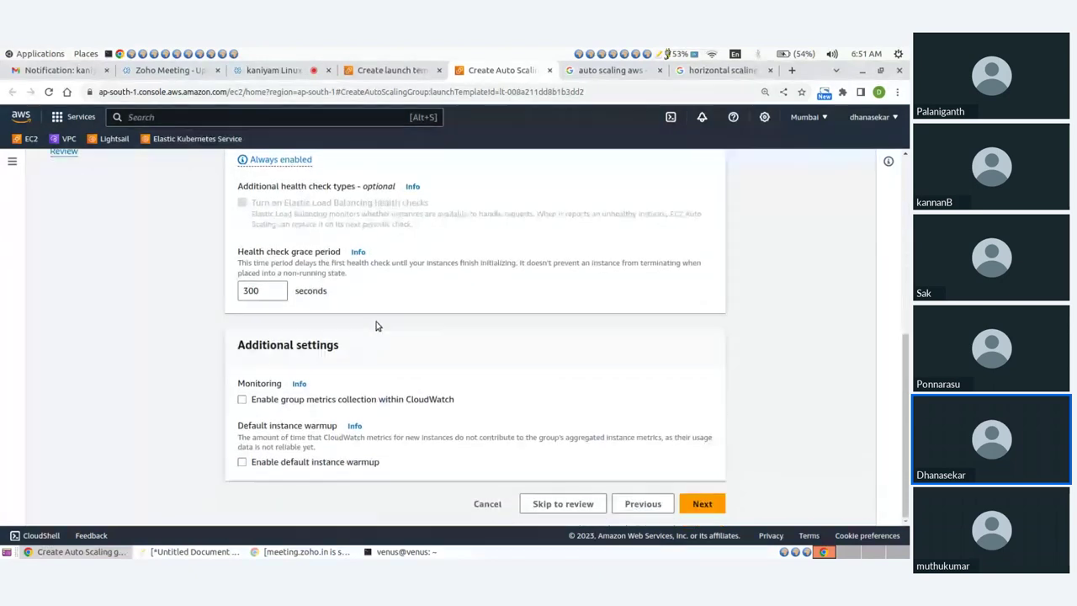
pyautogui.click(701, 503)
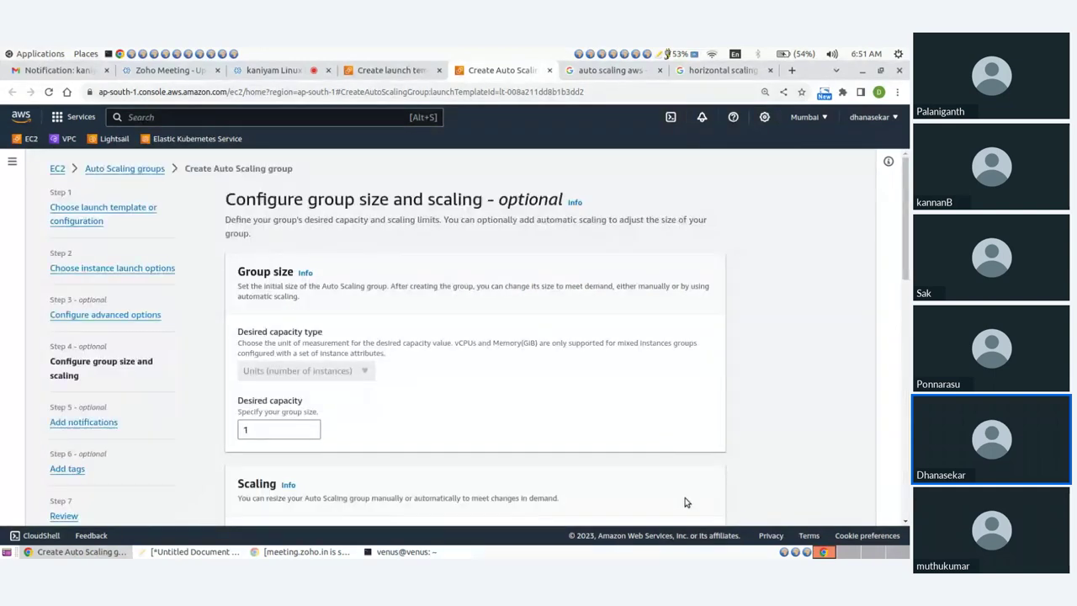
# Set the group capacity to desired 1, minimum 1 and maximum 1
pyautogui.scroll(-2, 460, 342)
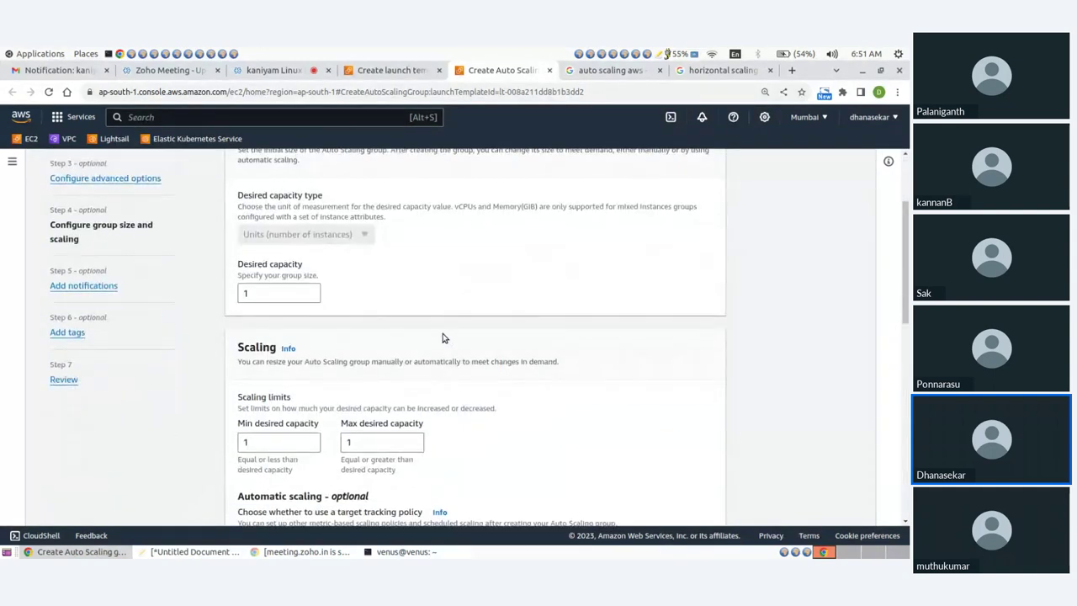
pyautogui.click(268, 294)
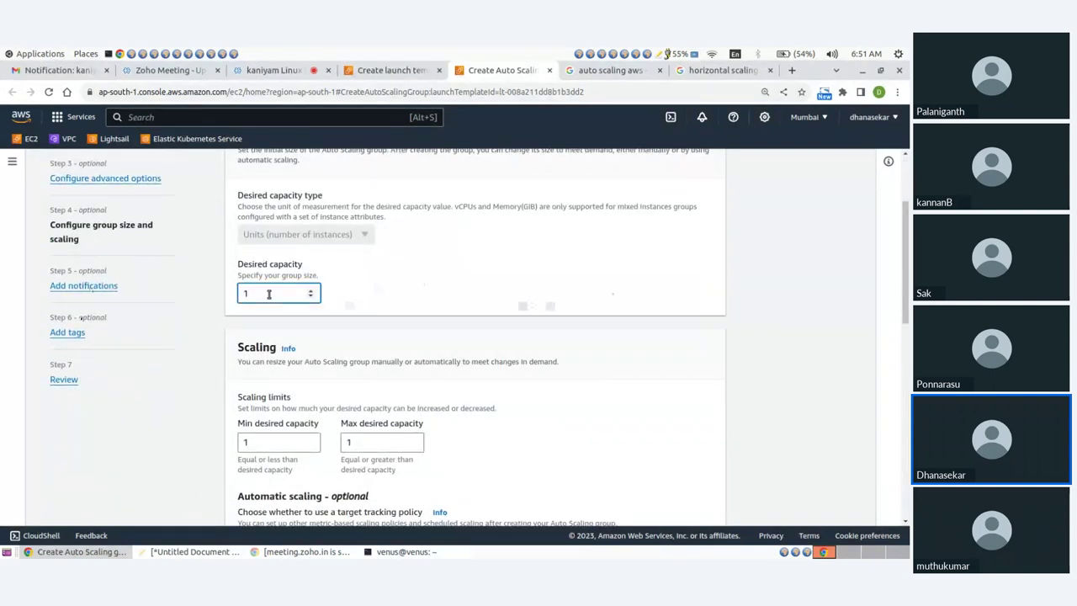
pyautogui.click(267, 444)
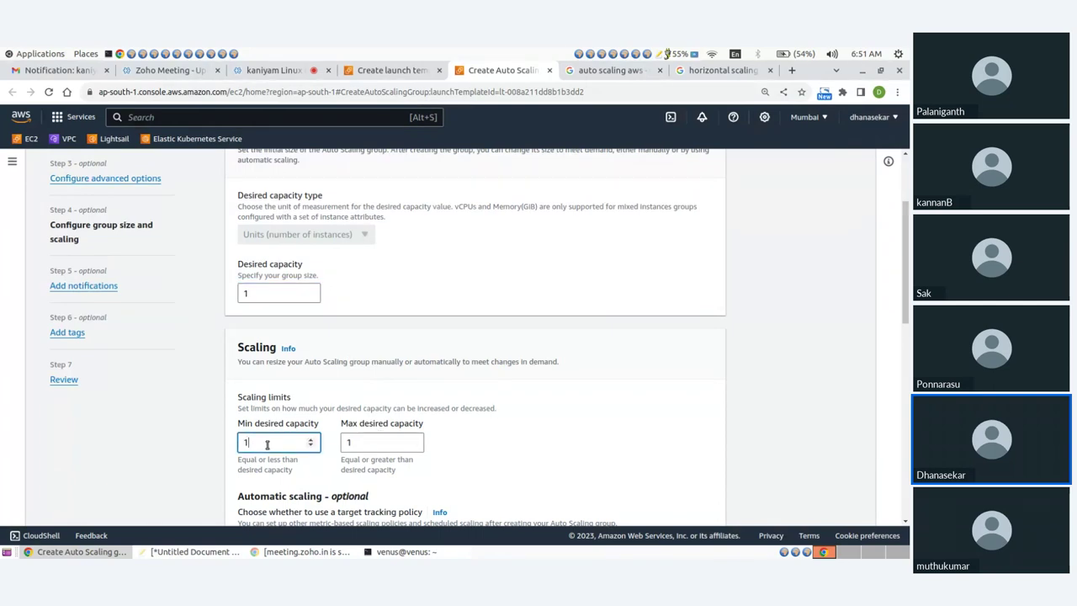
pyautogui.click(370, 443)
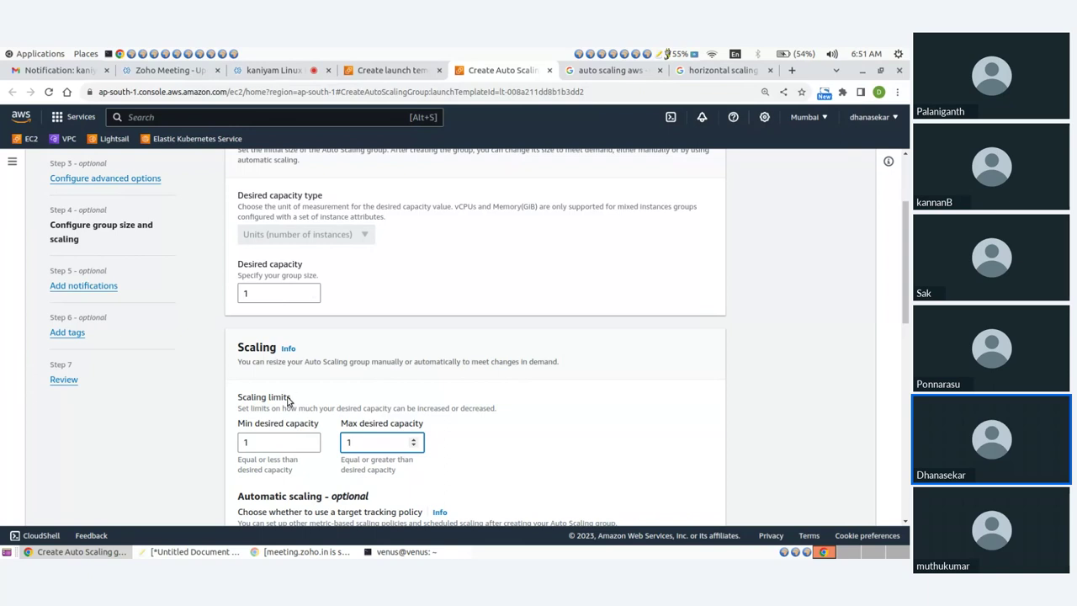
pyautogui.scroll(-3, 407, 330)
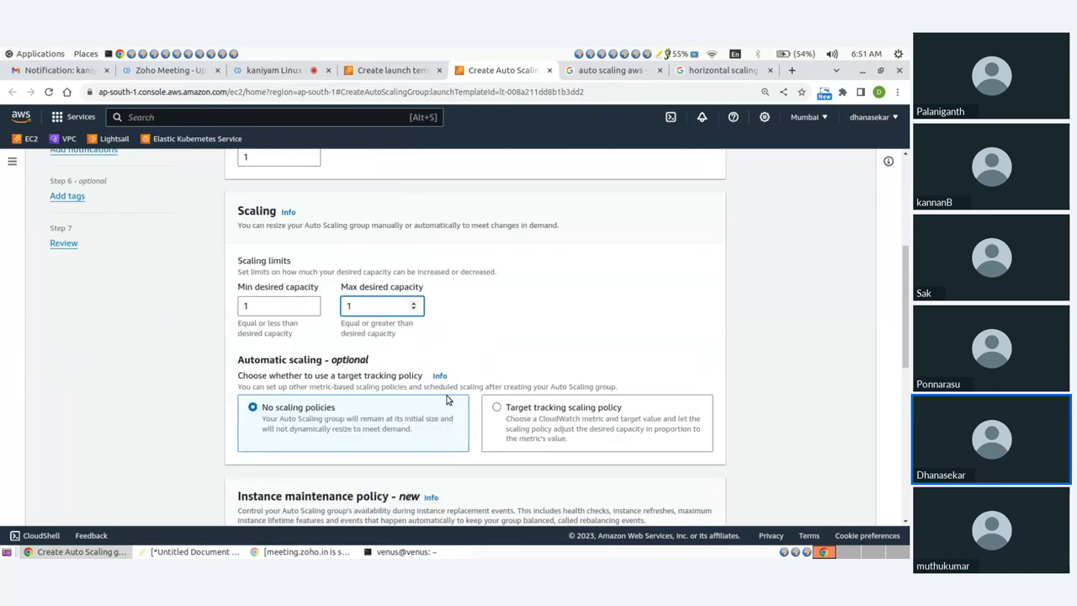
pyautogui.scroll(-2, 353, 409)
pyautogui.scroll(-8, 423, 362)
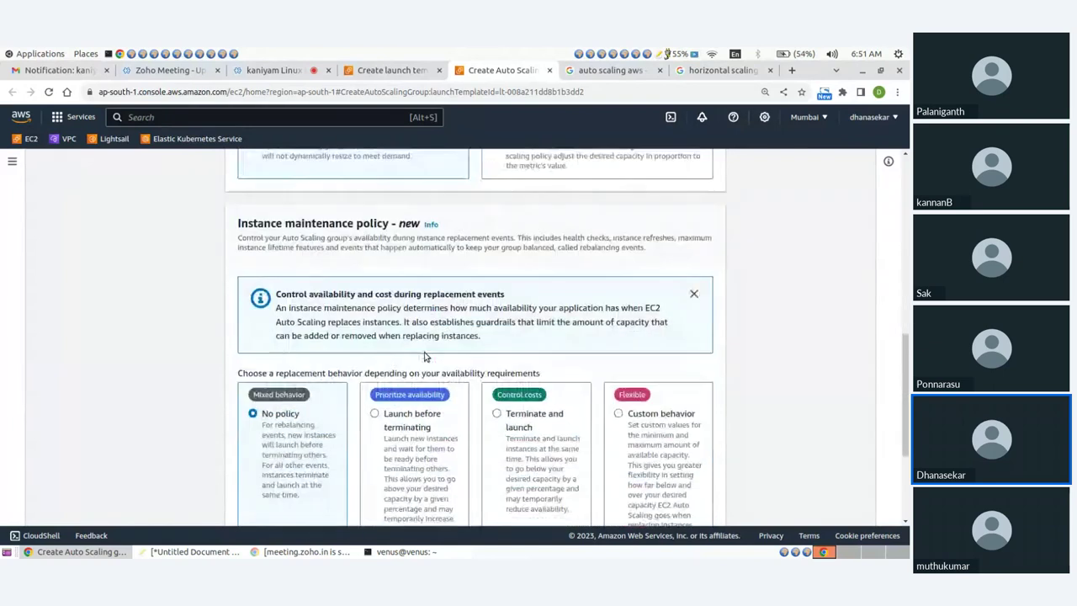
# Choose Launch before terminating with a 100% maximum healthy percentage, then continue
pyautogui.click(380, 289)
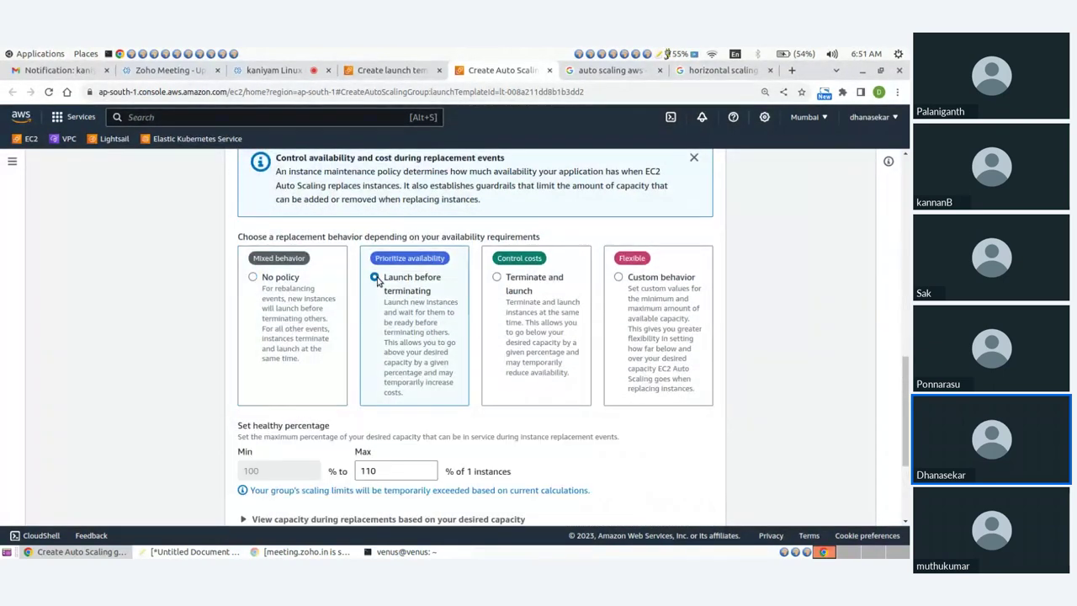
pyautogui.scroll(-2, 286, 240)
pyautogui.doubleClick(396, 335)
pyautogui.press('BackSpace')
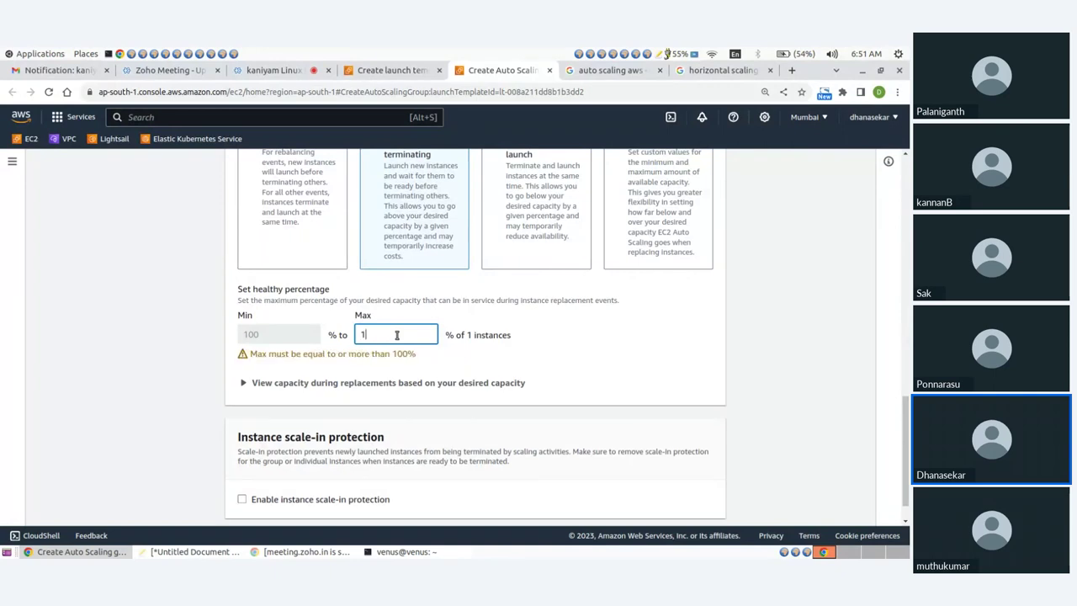
pyautogui.write('00')
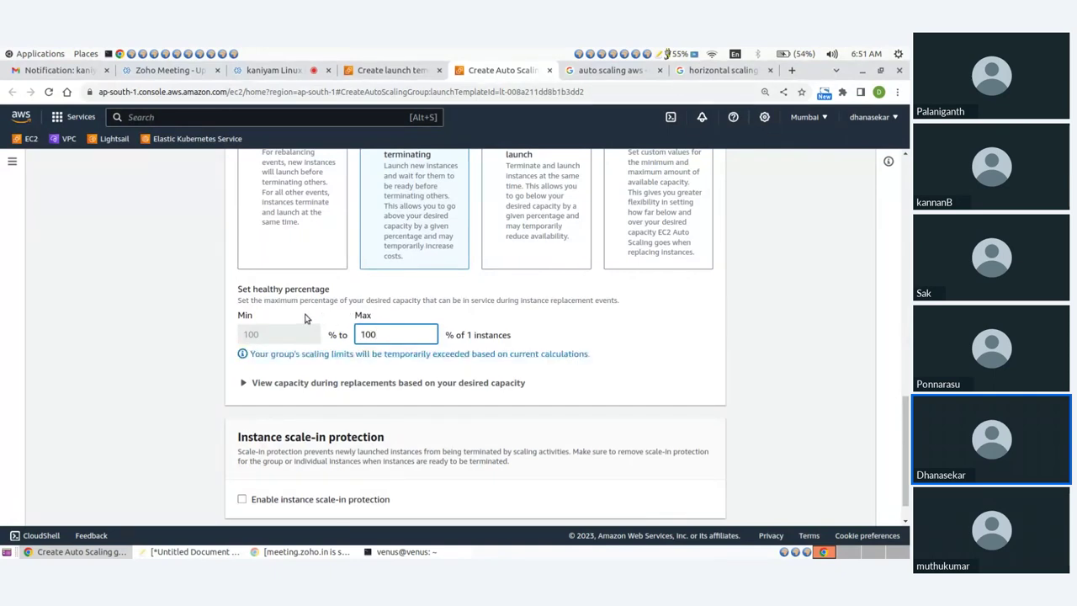
pyautogui.click(305, 318)
pyautogui.scroll(-1, 305, 318)
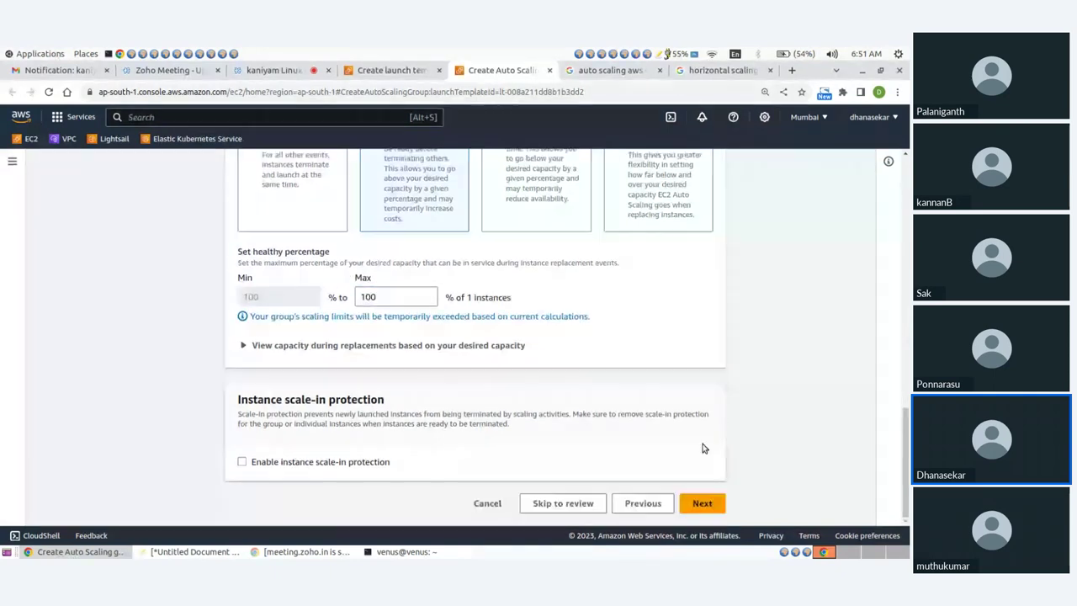
pyautogui.click(702, 503)
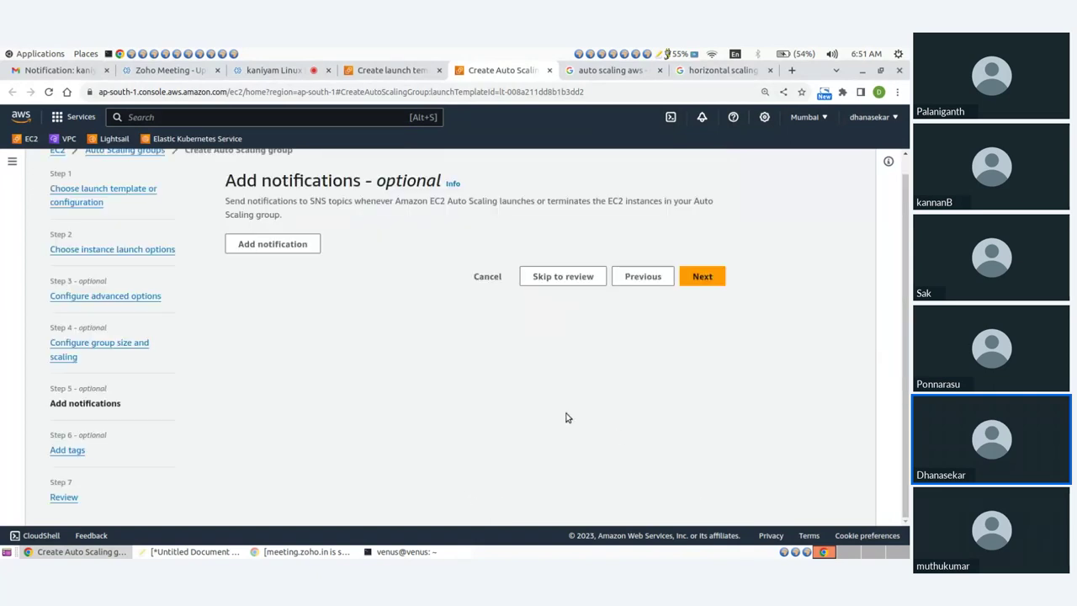
# Add two notifications and clear Fail to launch and Fail to terminate in the second
pyautogui.click(253, 248)
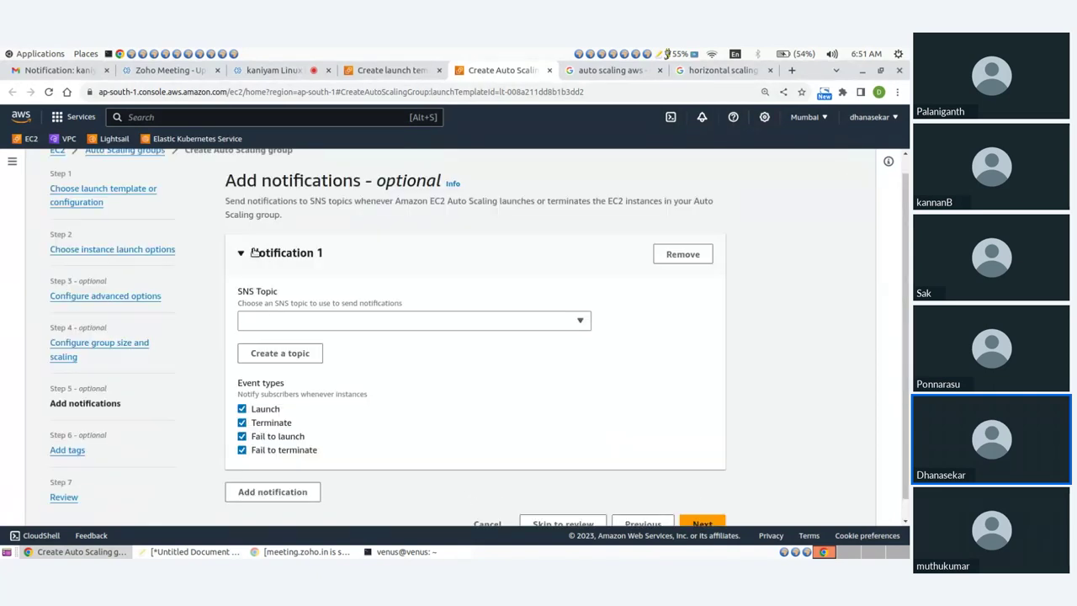
pyautogui.click(264, 321)
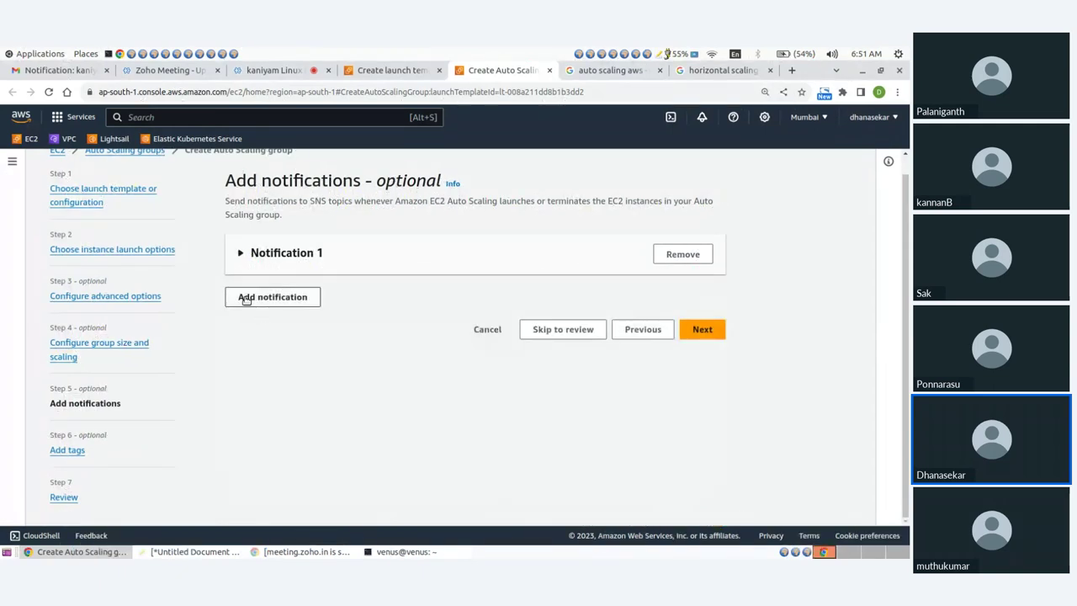
pyautogui.click(253, 296)
pyautogui.scroll(-2, 264, 396)
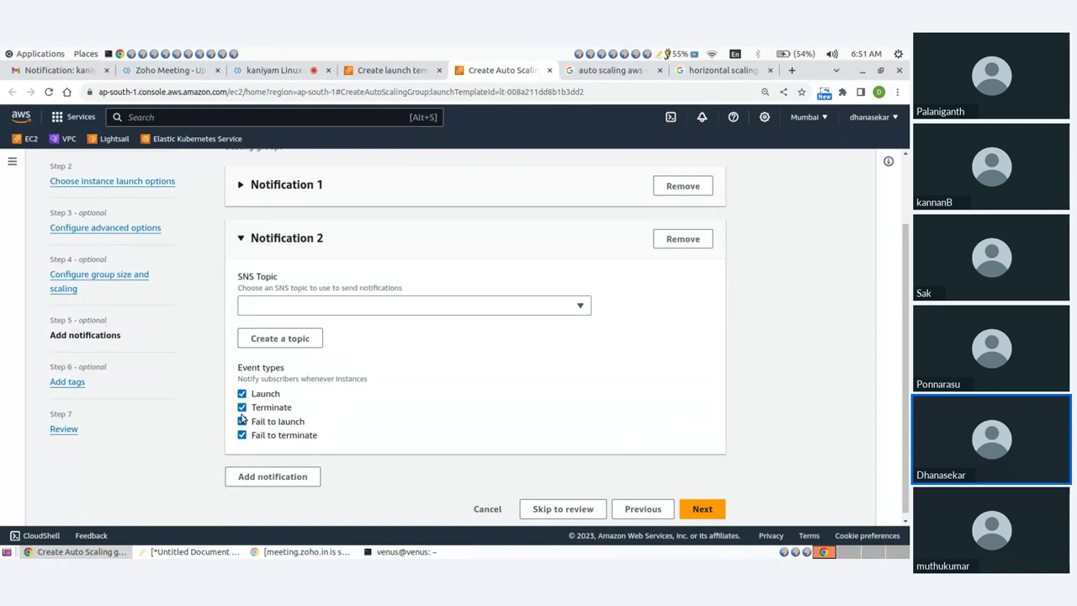
pyautogui.click(242, 421)
pyautogui.click(243, 435)
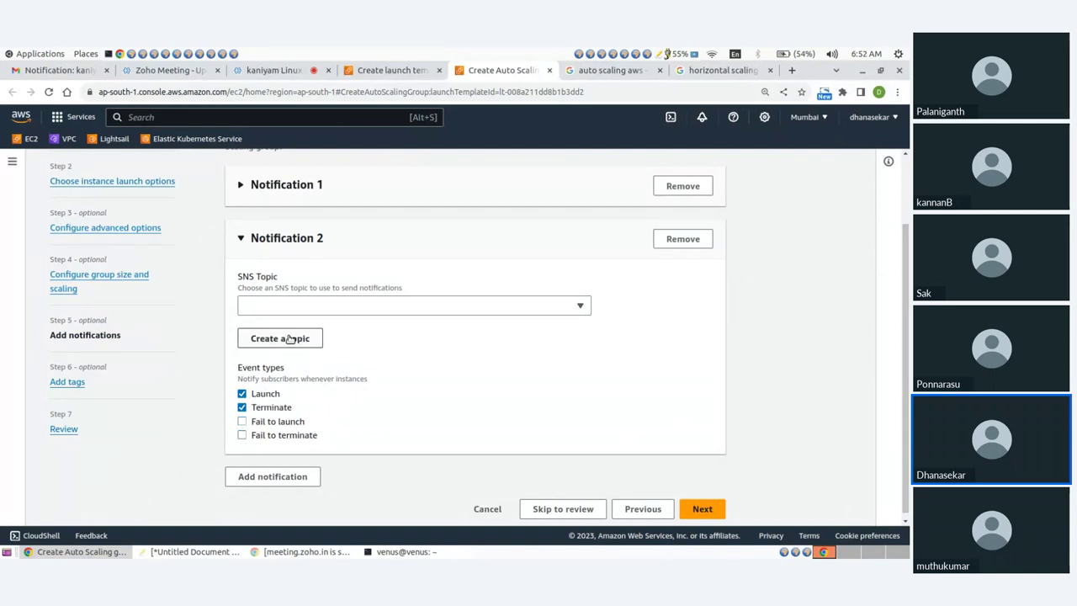
# Create a new SNS topic named ASG sent to the recipient's e-mail address
pyautogui.click(287, 338)
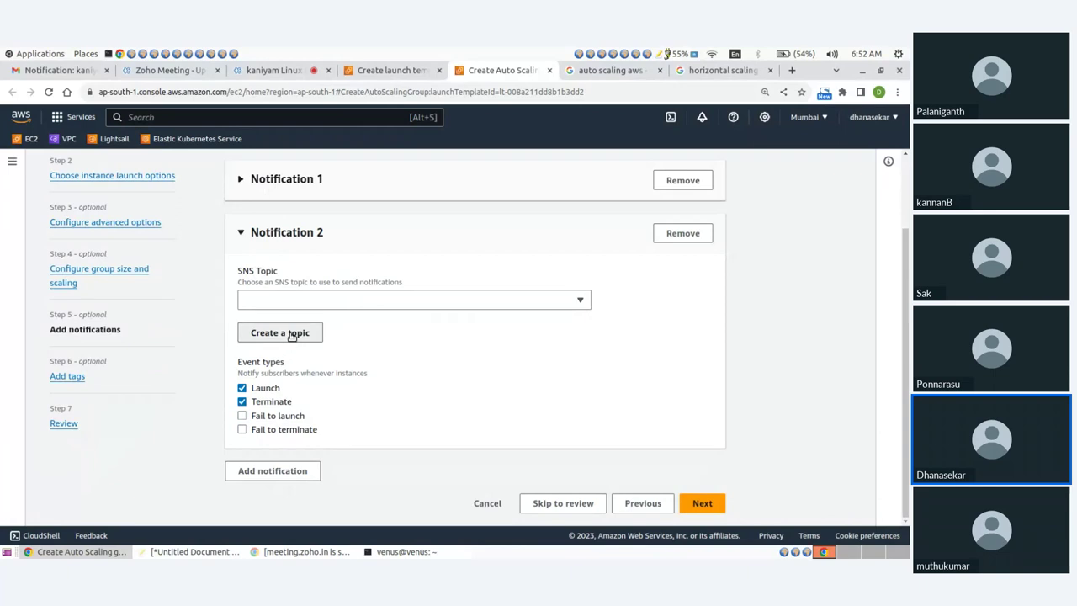
pyautogui.click(270, 292)
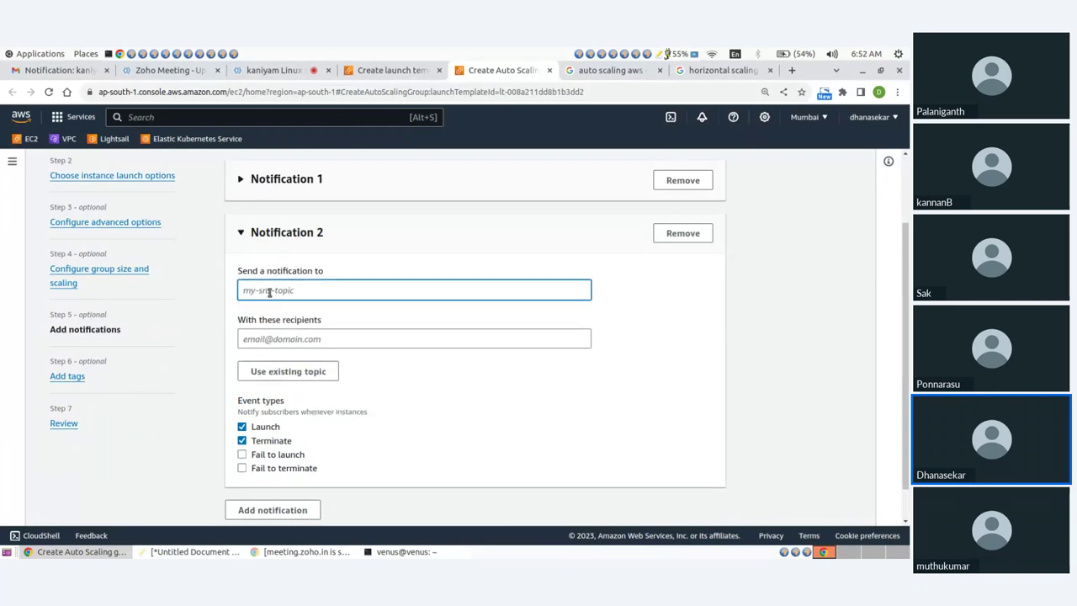
pyautogui.write('t')
pyautogui.write('SG')
pyautogui.click(261, 339)
pyautogui.write('t')
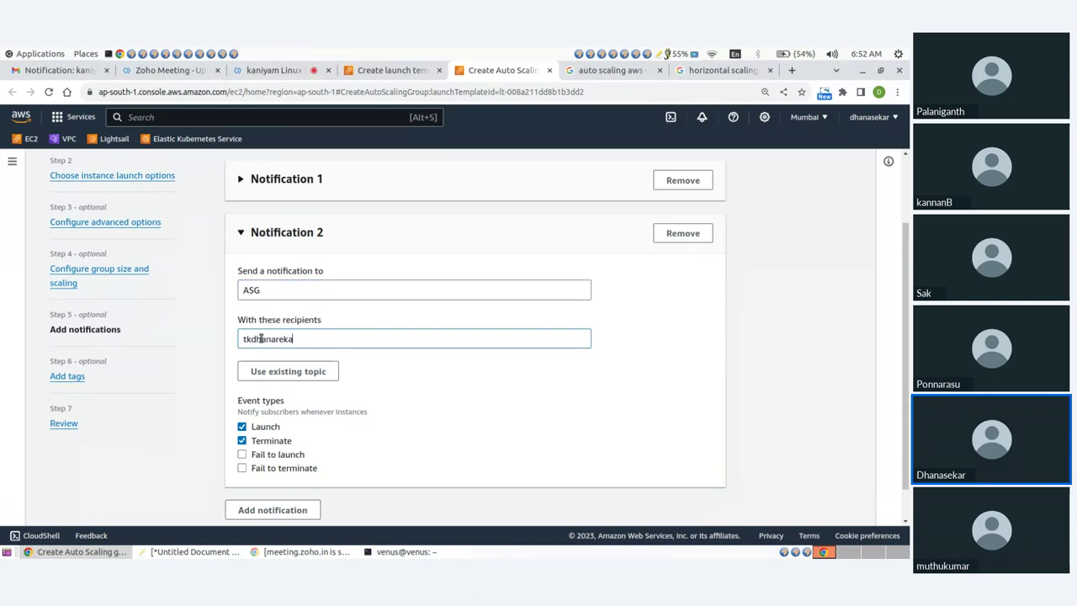
pyautogui.press('BackSpace')
pyautogui.press('BackSpace')
pyautogui.press('BackSpace')
pyautogui.press('BackSpace')
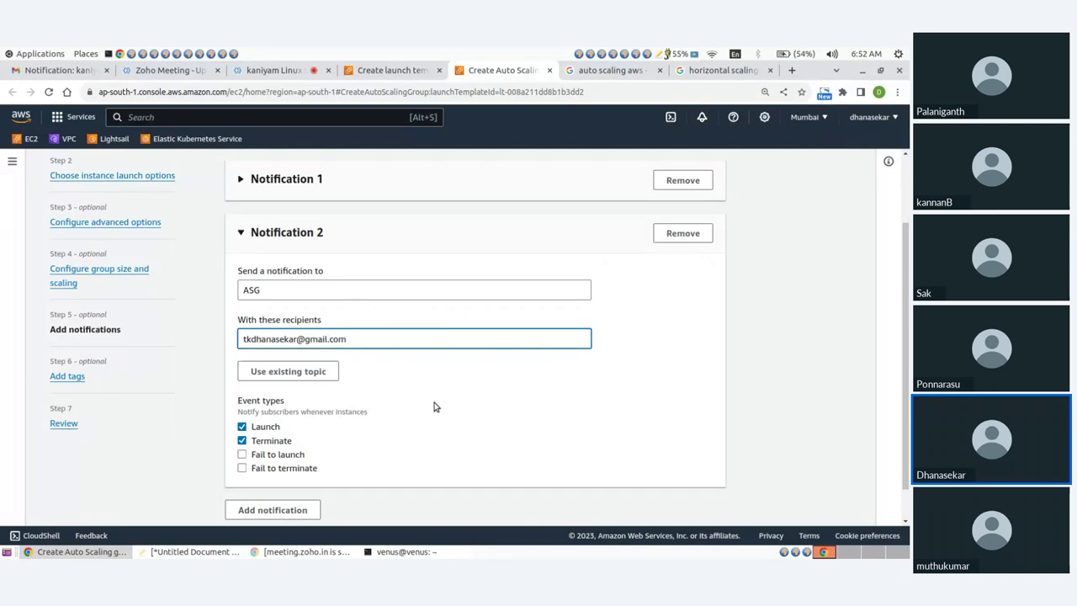
pyautogui.scroll(-1, 406, 404)
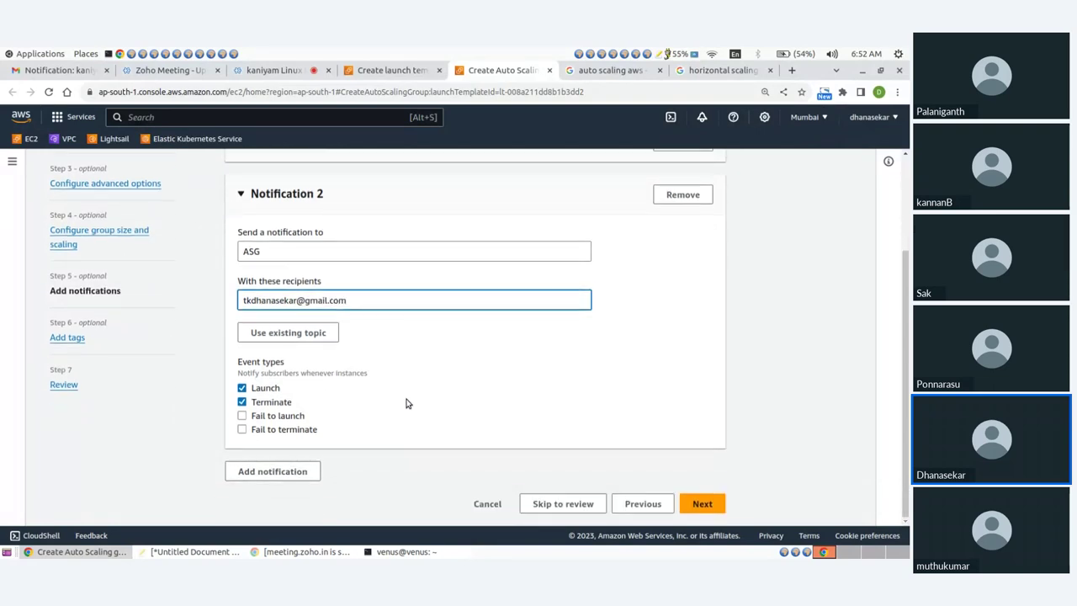
pyautogui.click(446, 418)
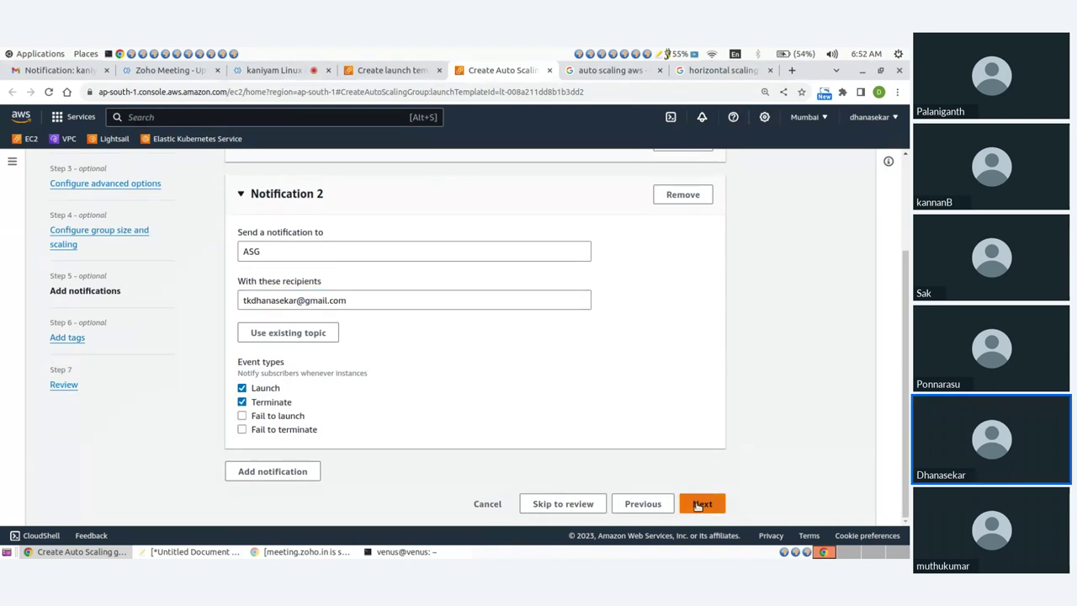
# Check the Gmail inbox, then return to the Auto Scaling group setup
pyautogui.click(47, 74)
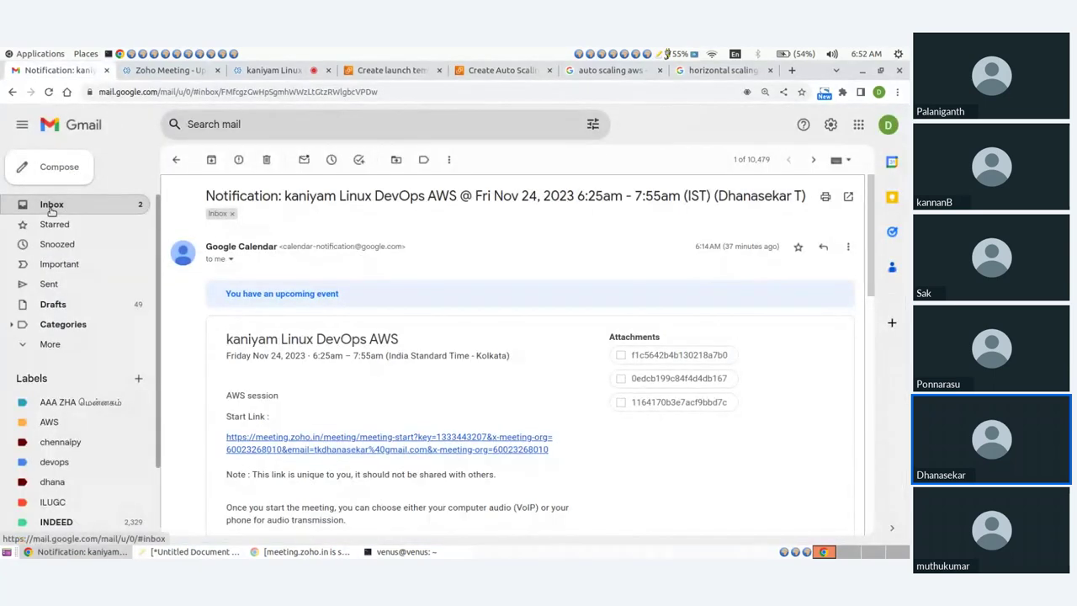
pyautogui.click(68, 204)
pyautogui.click(394, 71)
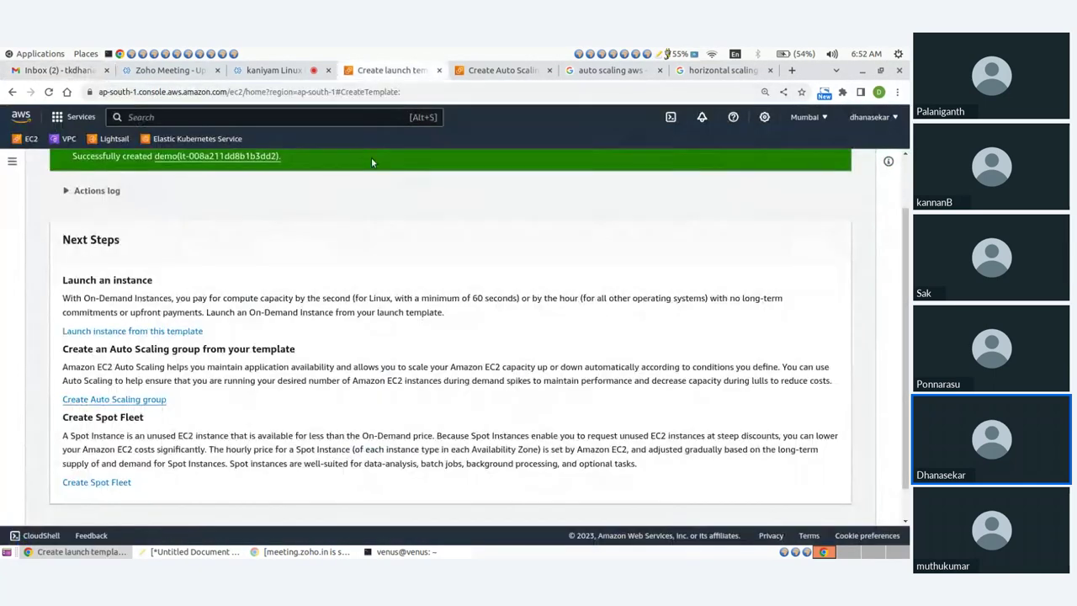
pyautogui.click(496, 71)
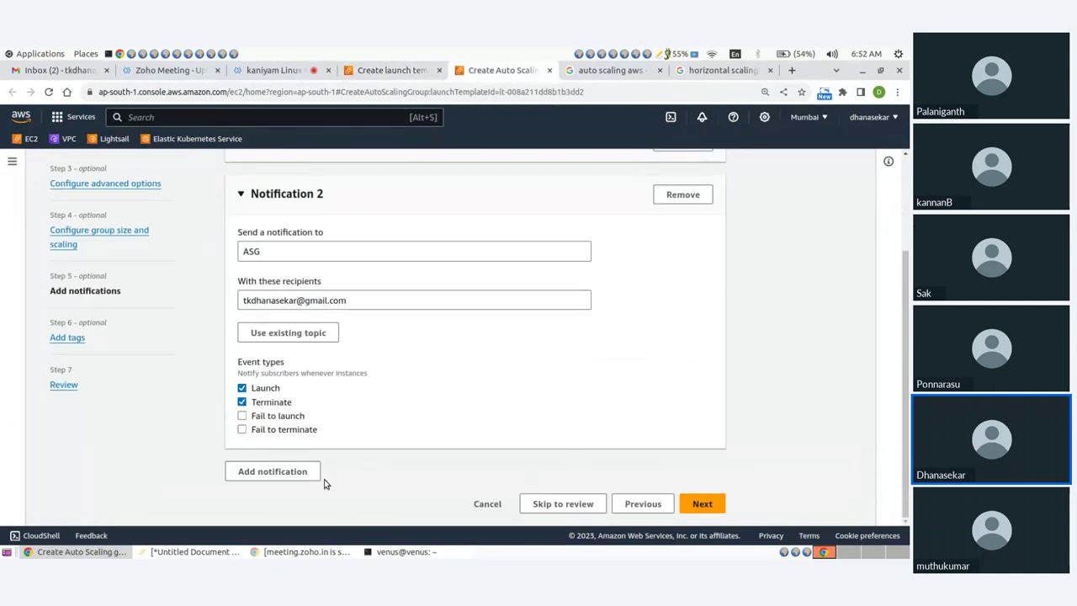
# Remove the extra notifications so only the first notification remains, with its settings expanded
pyautogui.click(288, 472)
pyautogui.click(685, 482)
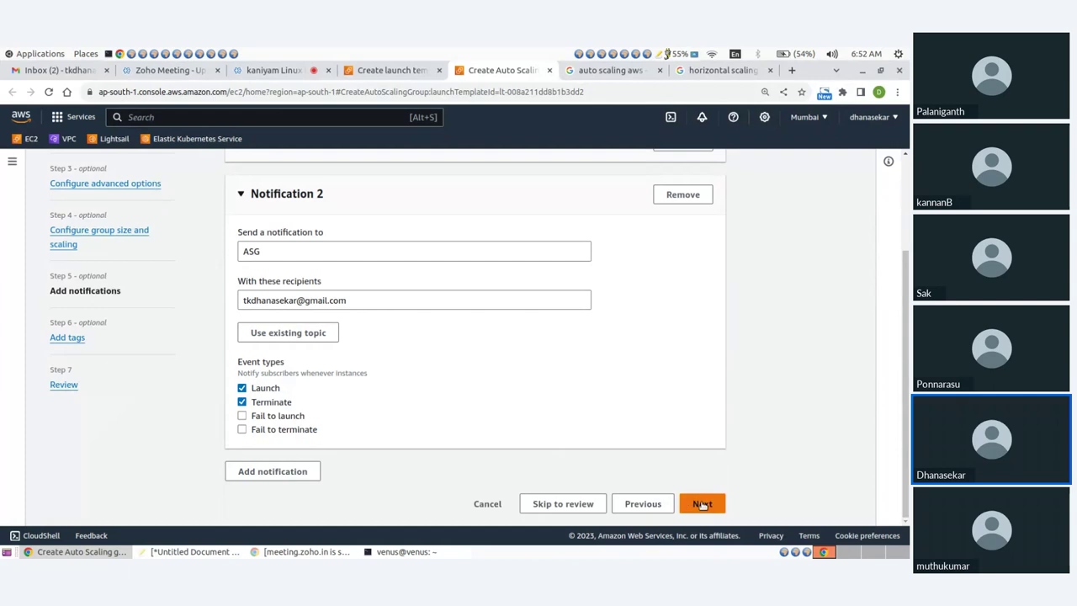
pyautogui.click(702, 504)
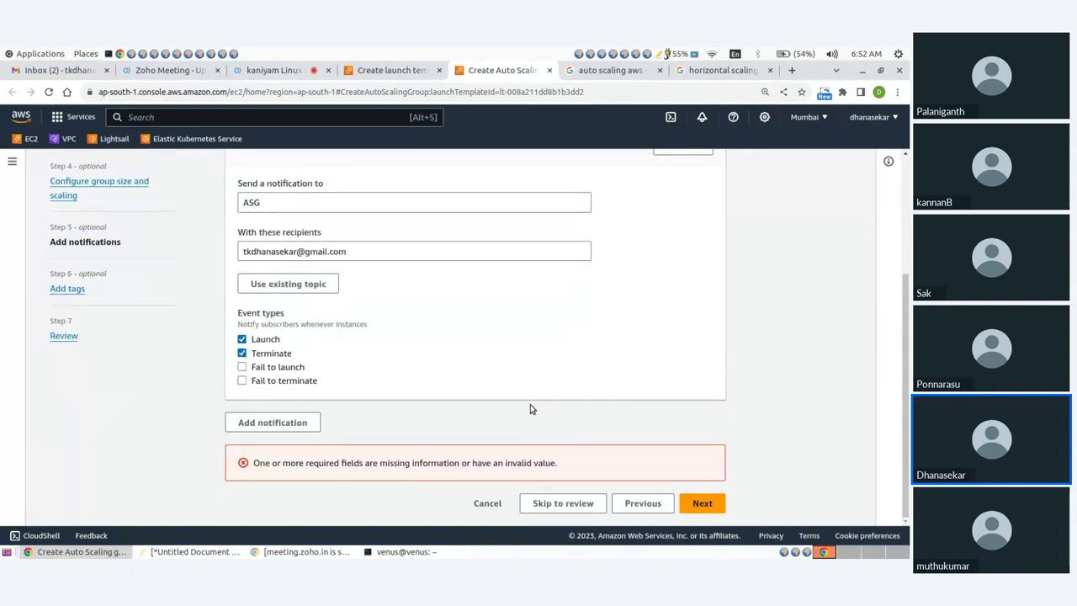
pyautogui.scroll(3, 505, 406)
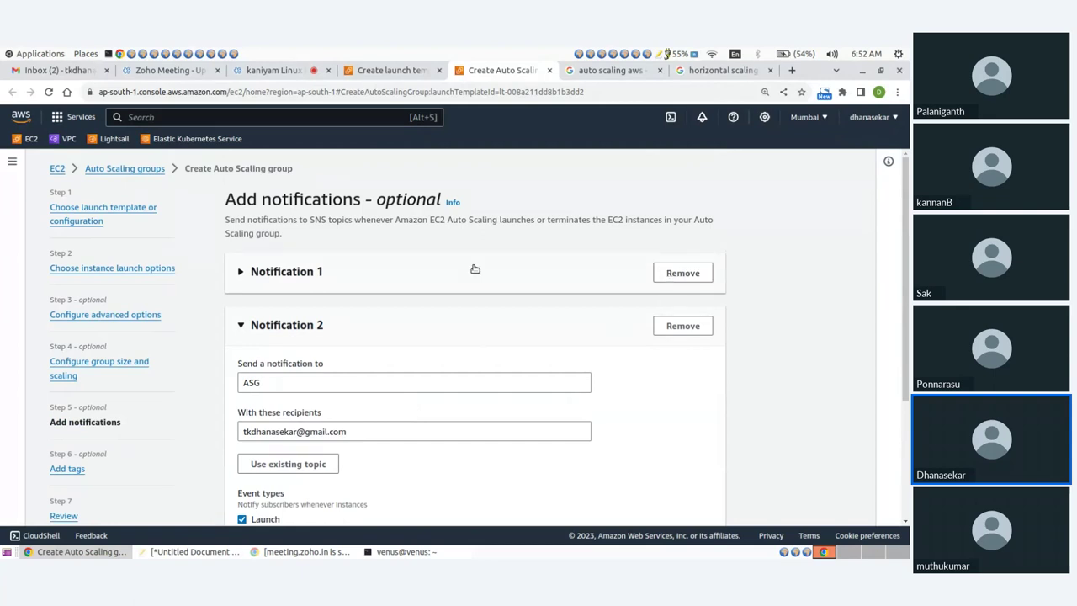
pyautogui.click(300, 272)
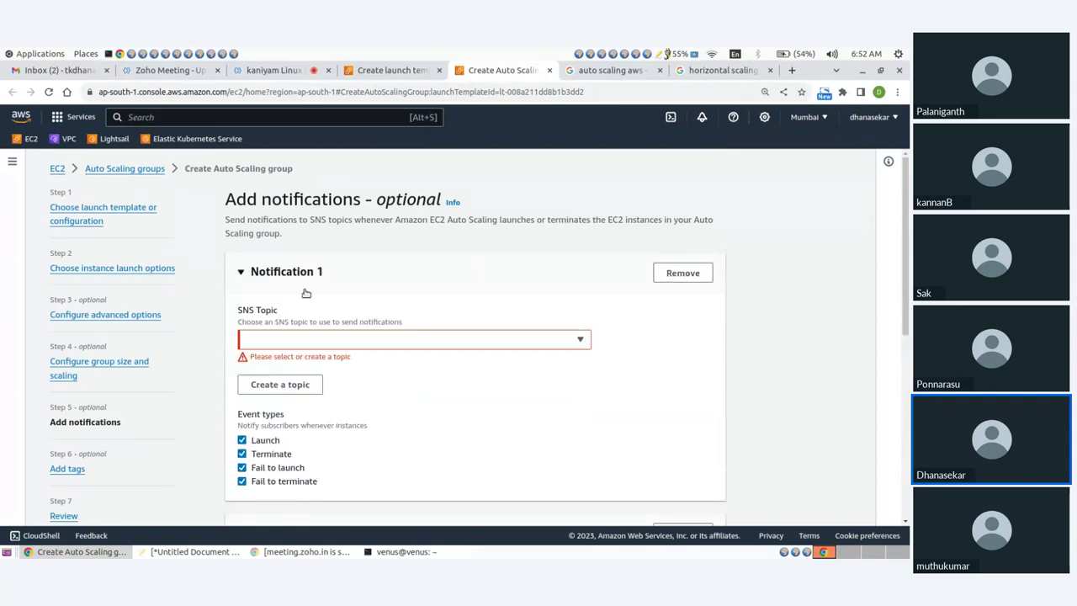
pyautogui.scroll(-2, 352, 341)
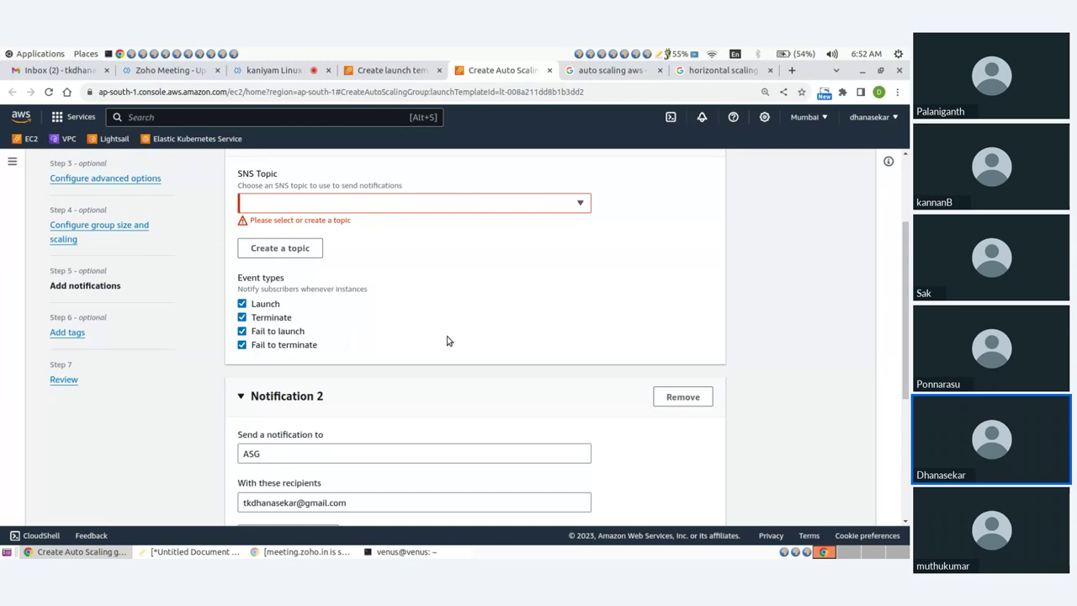
pyautogui.click(688, 399)
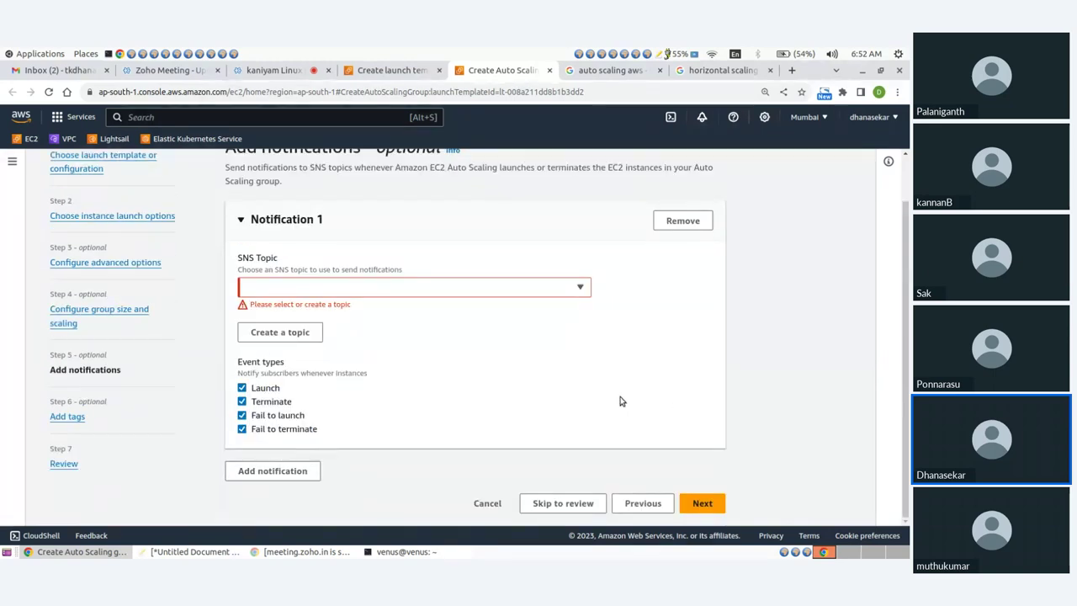
pyautogui.scroll(2, 384, 353)
# Find no existing ASG topic, so create a new topic named ASG with the recipient's e-mail address
pyautogui.click(290, 341)
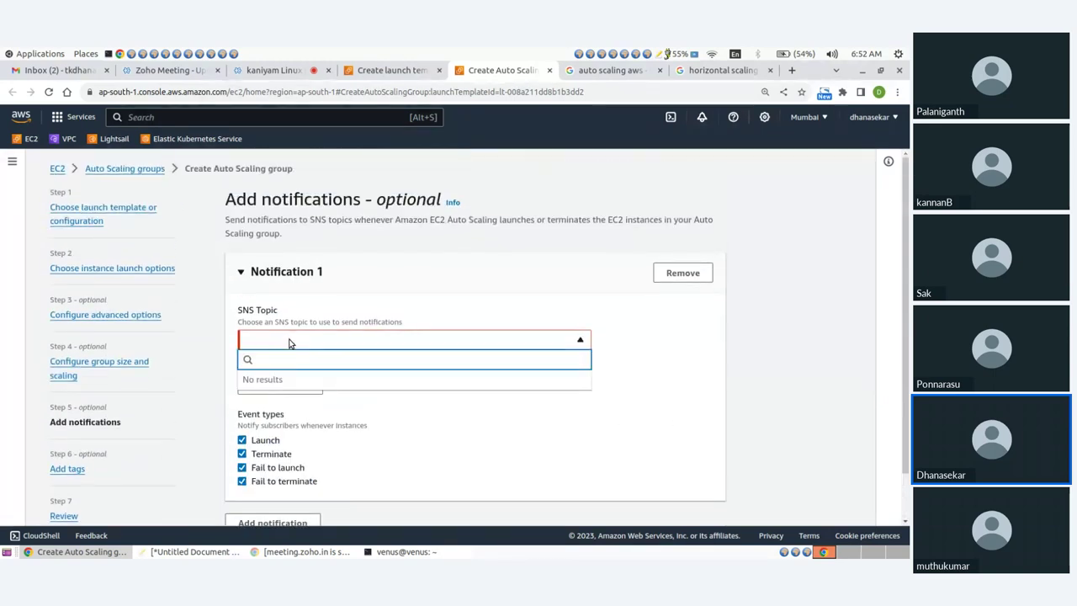
pyautogui.write('ASG')
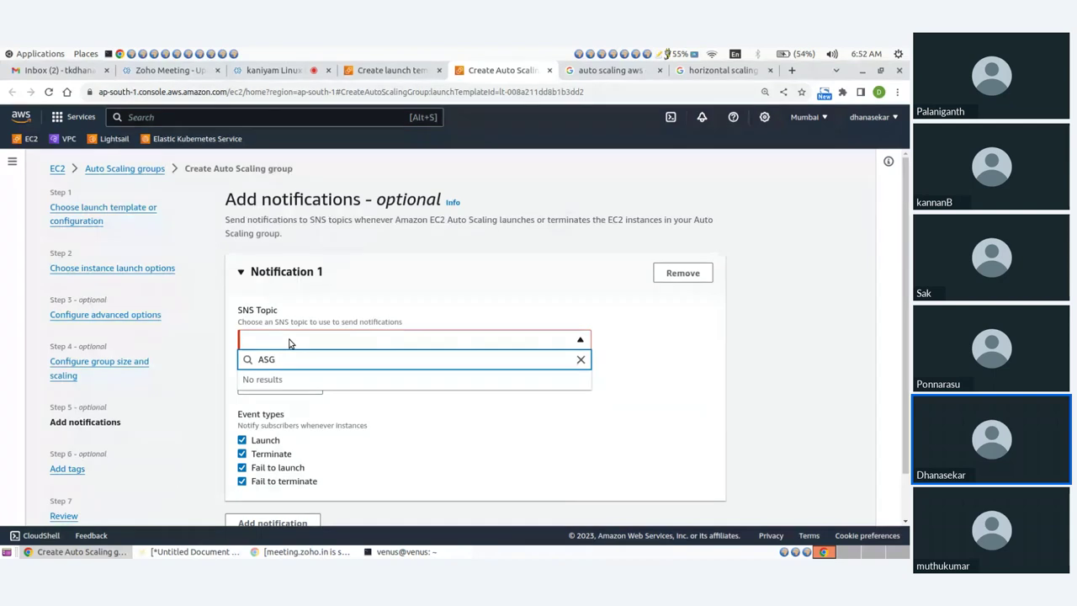
pyautogui.click(664, 363)
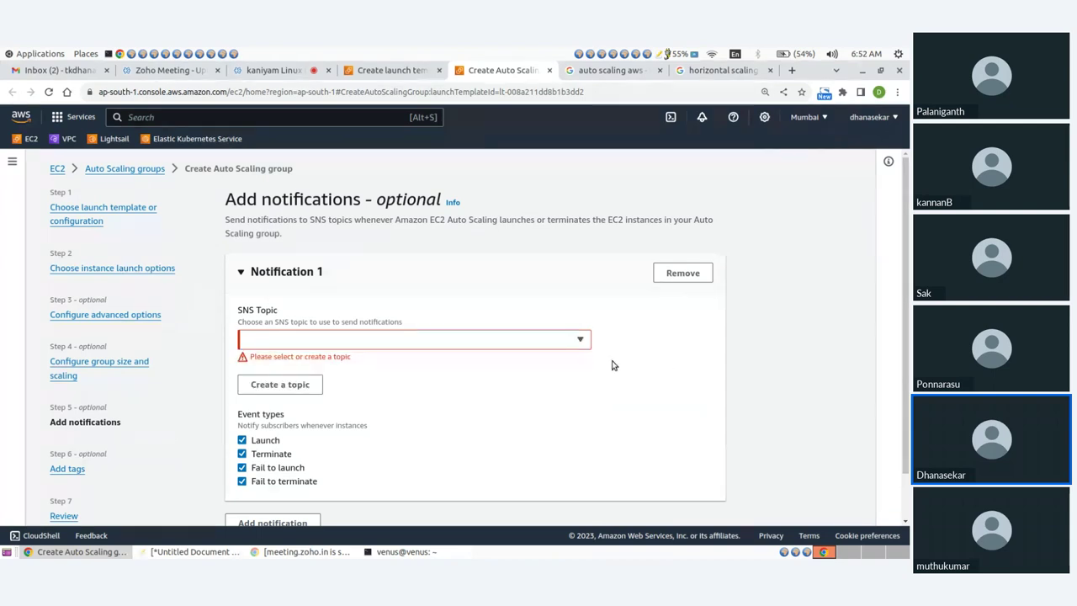
pyautogui.click(282, 384)
pyautogui.click(289, 329)
pyautogui.write('ASG')
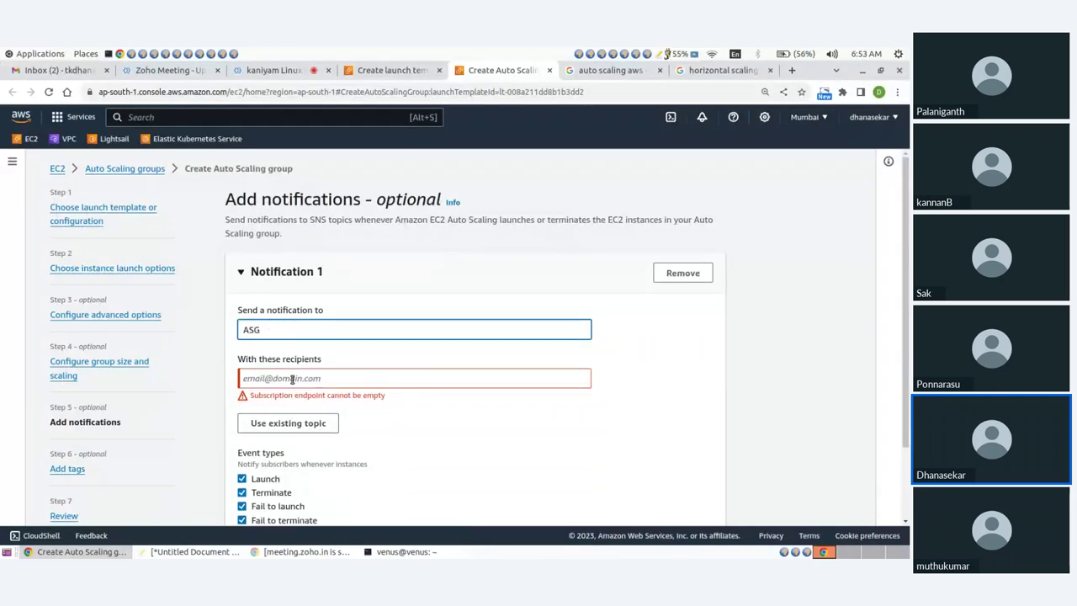
pyautogui.click(292, 378)
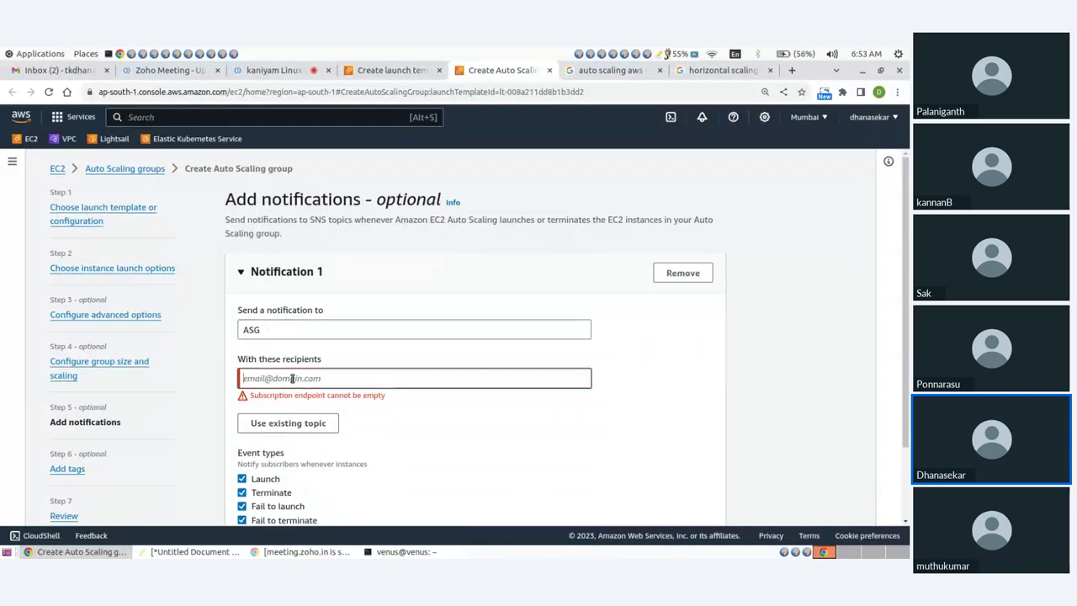
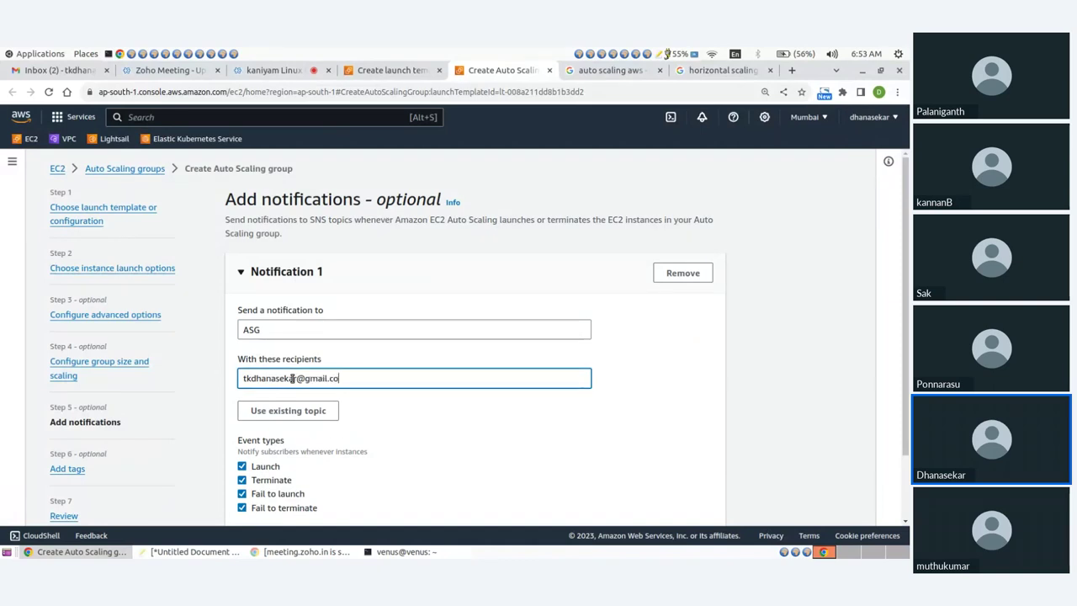
# Untick Fail to launch and Fail to terminate, leaving only launch and terminate events, and continue
pyautogui.click(242, 494)
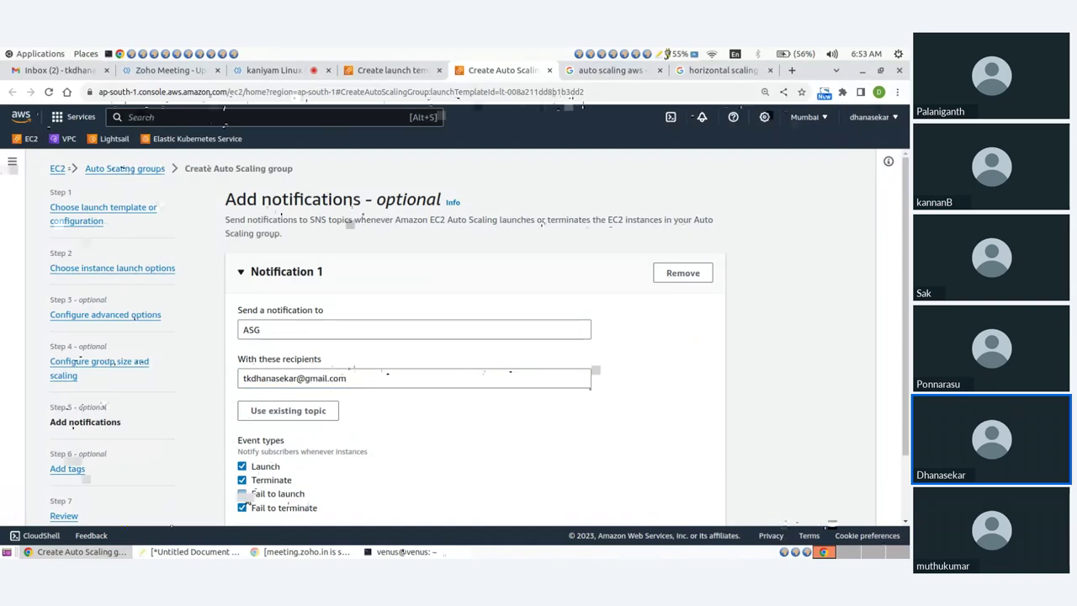
pyautogui.click(242, 508)
pyautogui.scroll(-2, 336, 420)
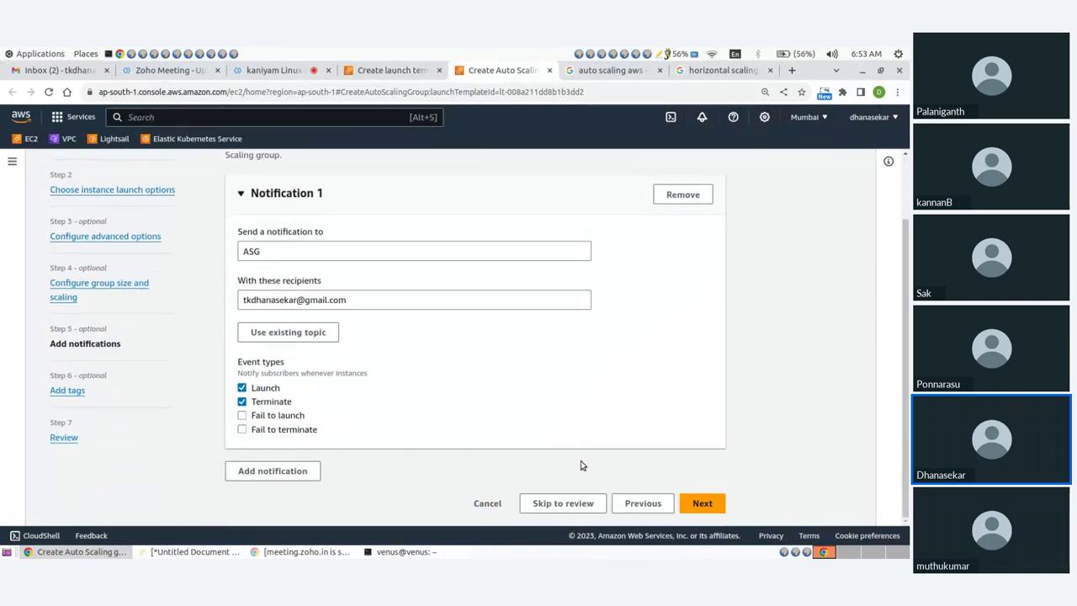
pyautogui.click(702, 504)
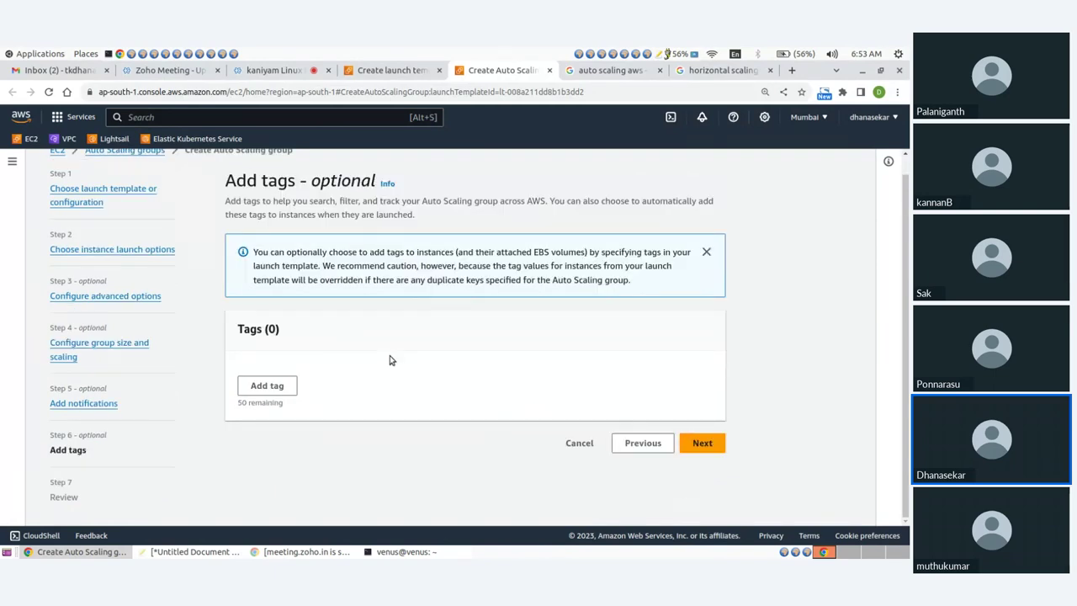
# Add a tag with Key Name and Value ASG, then switch to the Gmail inbox
pyautogui.click(276, 387)
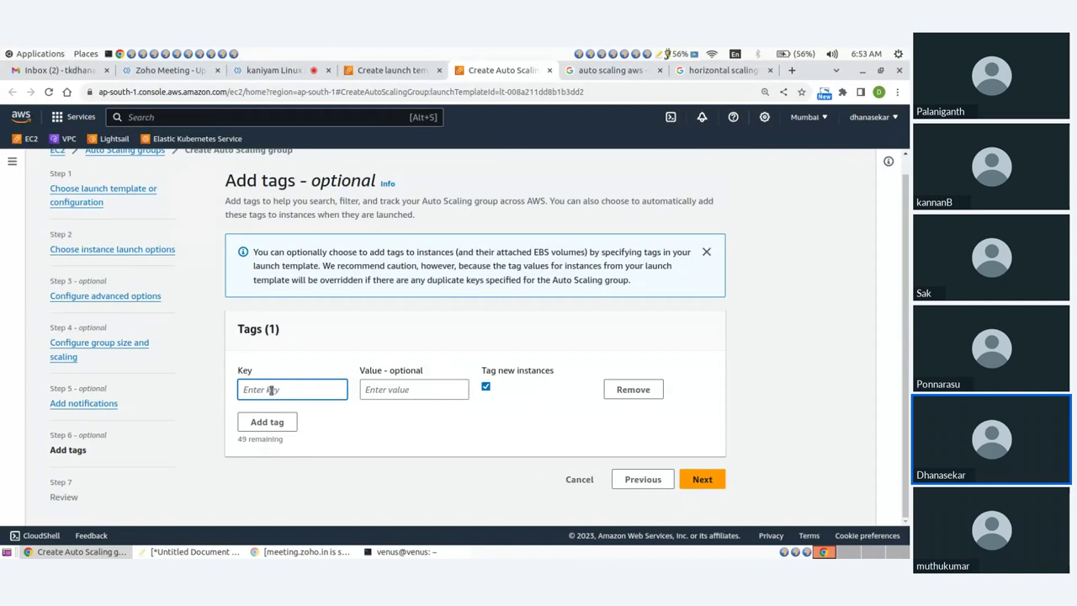
pyautogui.write('Name')
pyautogui.press('Tab')
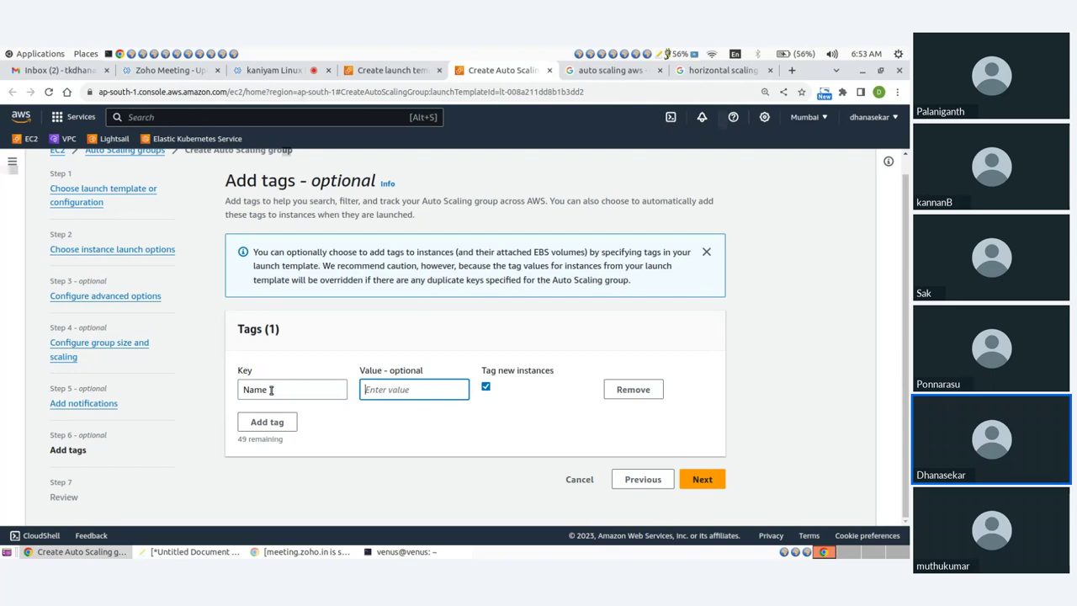
pyautogui.write('ASG')
pyautogui.click(379, 418)
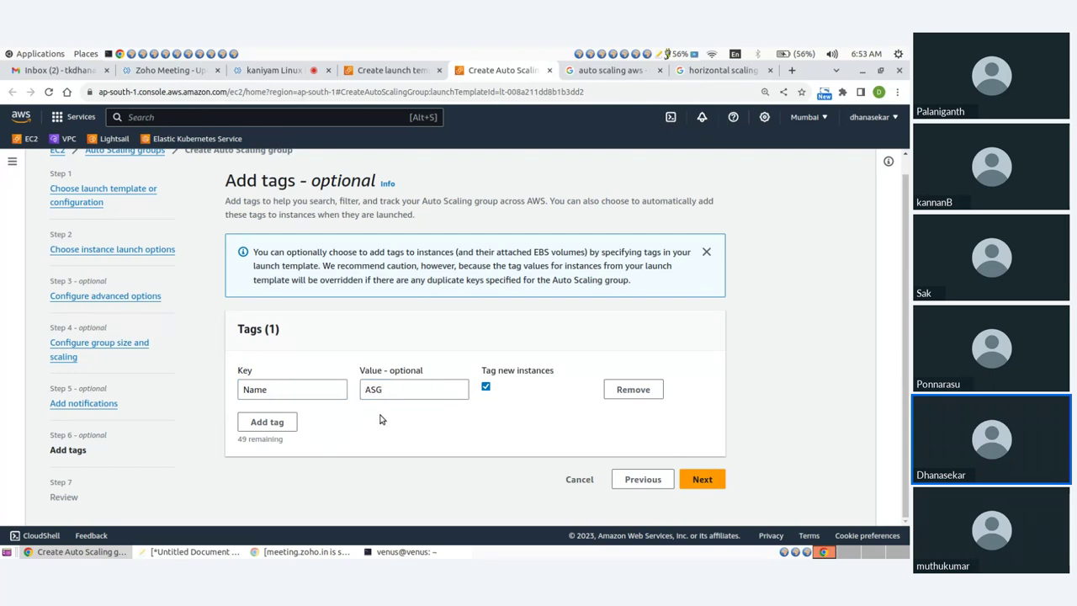
pyautogui.click(60, 72)
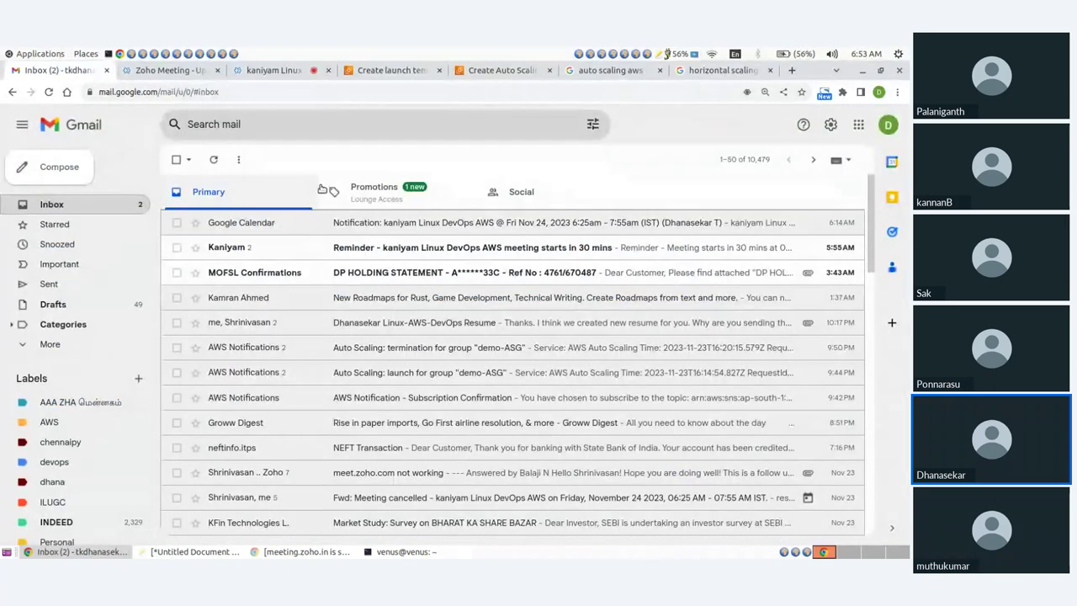
# Check Promotions and Primary, reloading the inbox, for AWS mail, then return to the Auto Scaling wizard
pyautogui.click(399, 202)
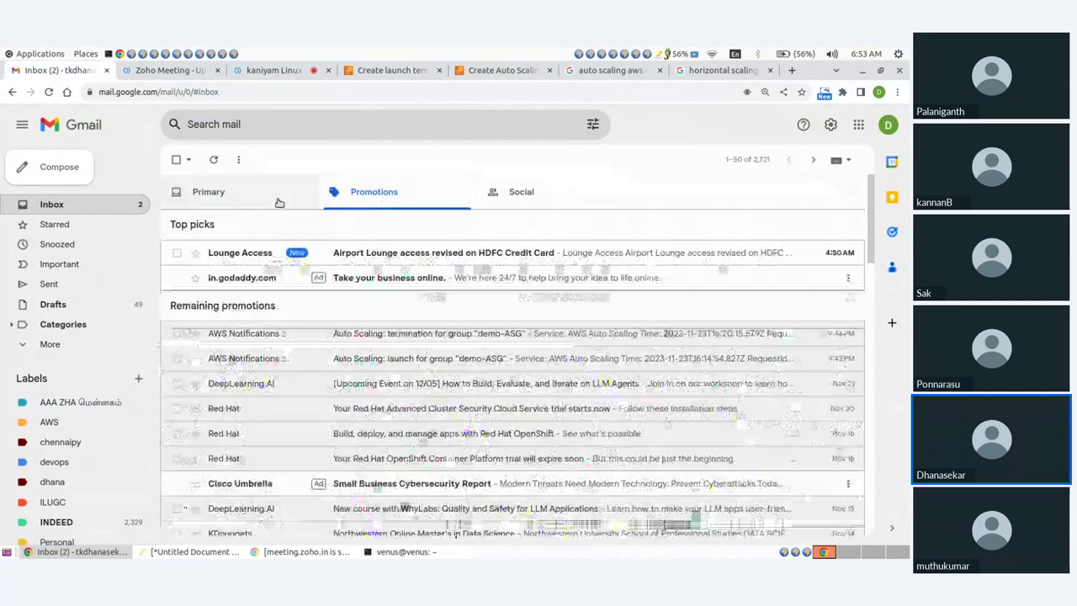
pyautogui.click(279, 203)
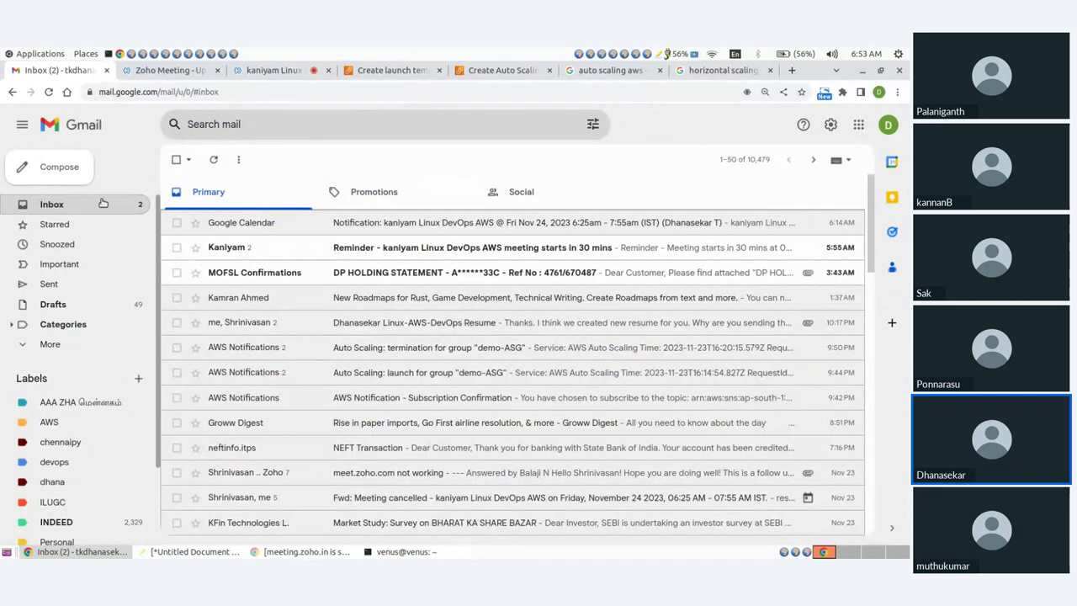
pyautogui.click(48, 92)
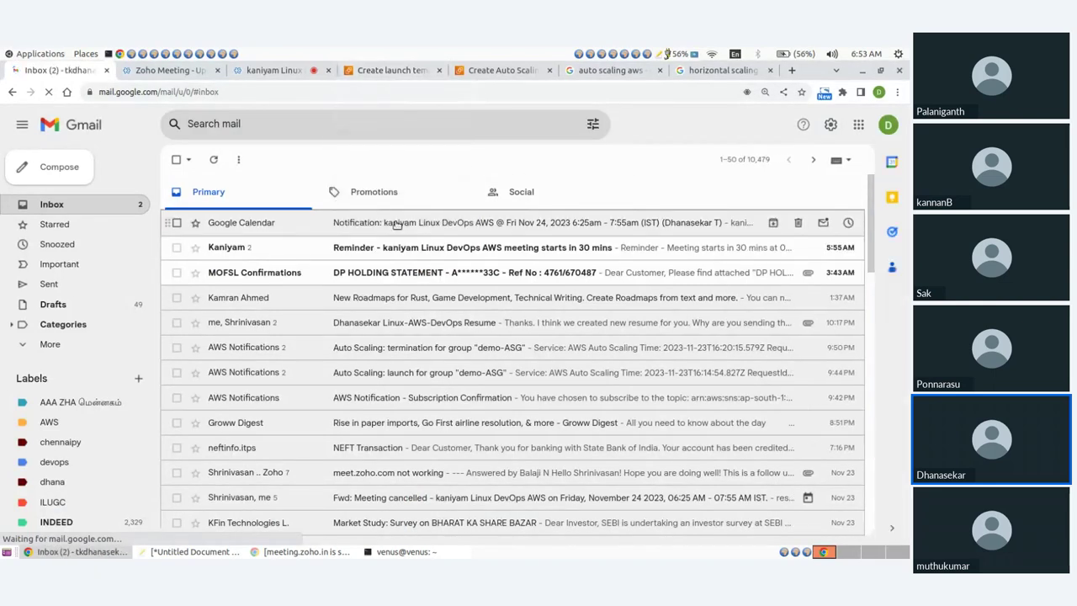
pyautogui.click(398, 198)
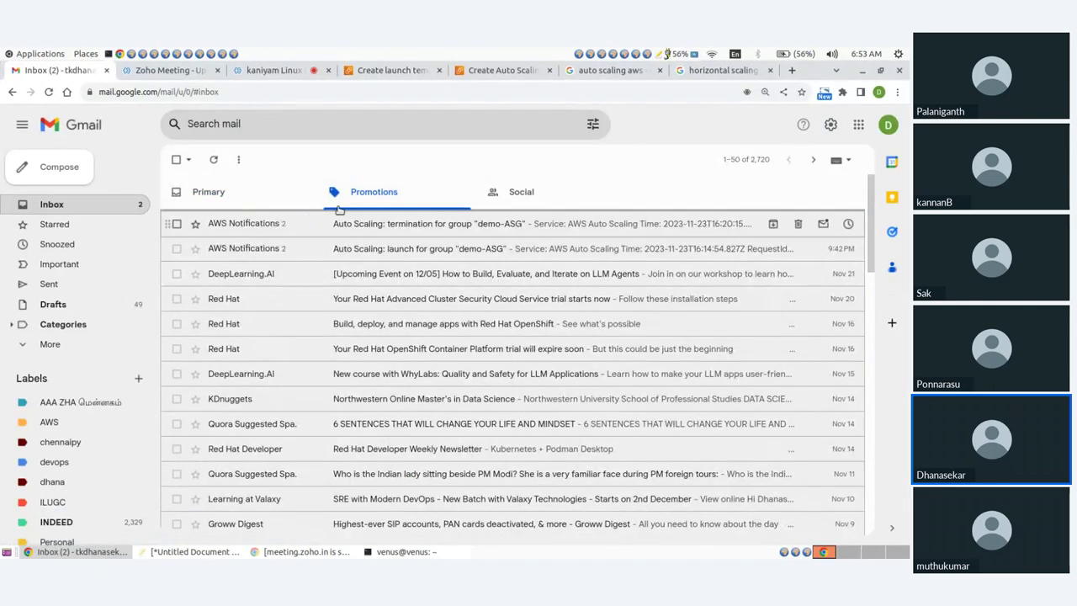
pyautogui.click(501, 71)
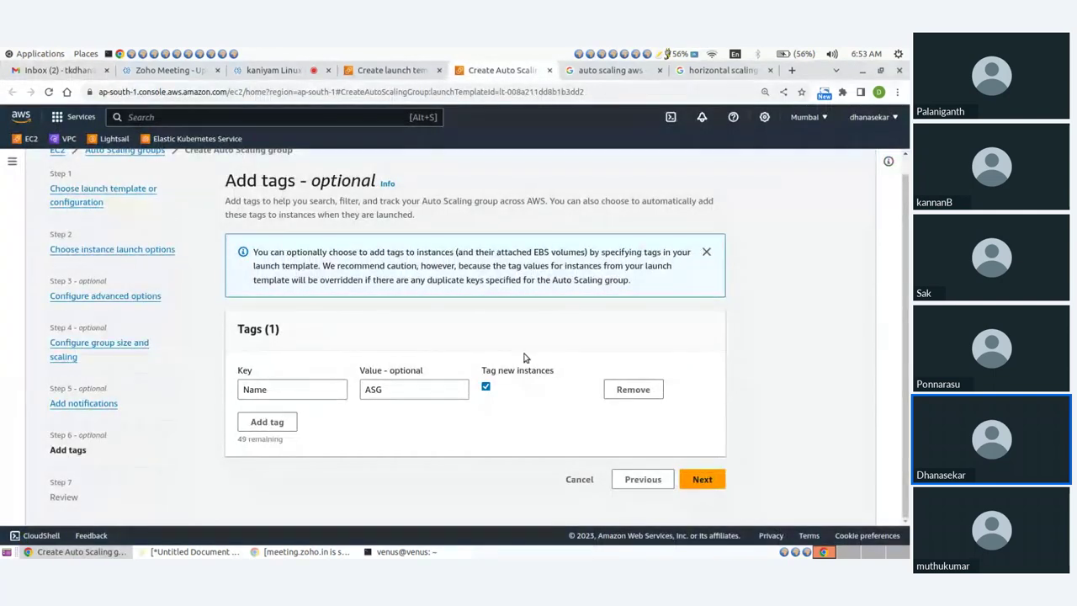
# Go back to notifications and confirm the existing-topic list for the SNS Topic is empty
pyautogui.click(628, 477)
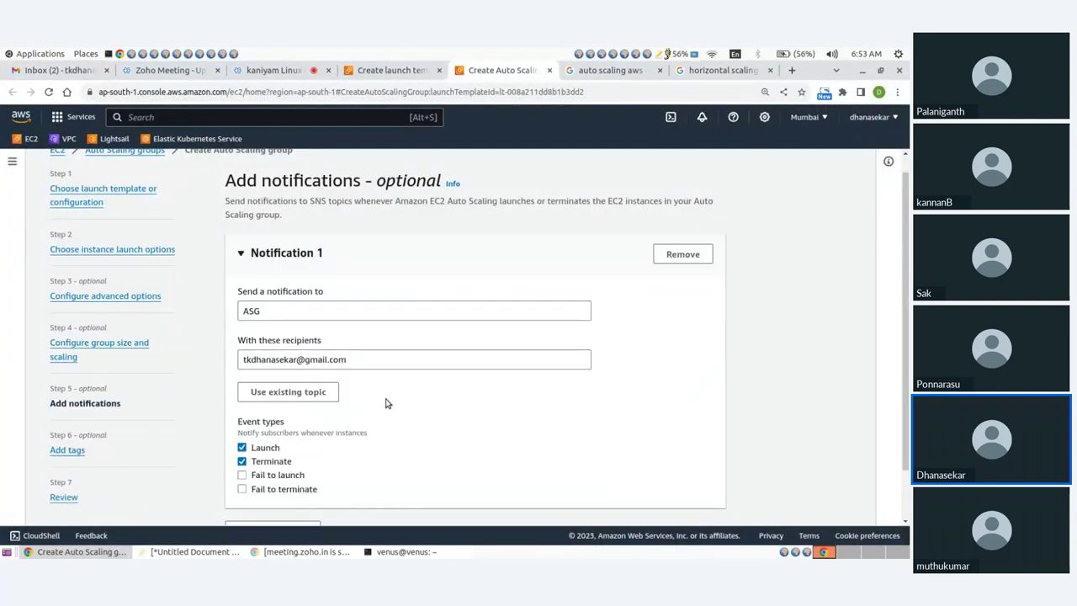
pyautogui.scroll(-2, 383, 401)
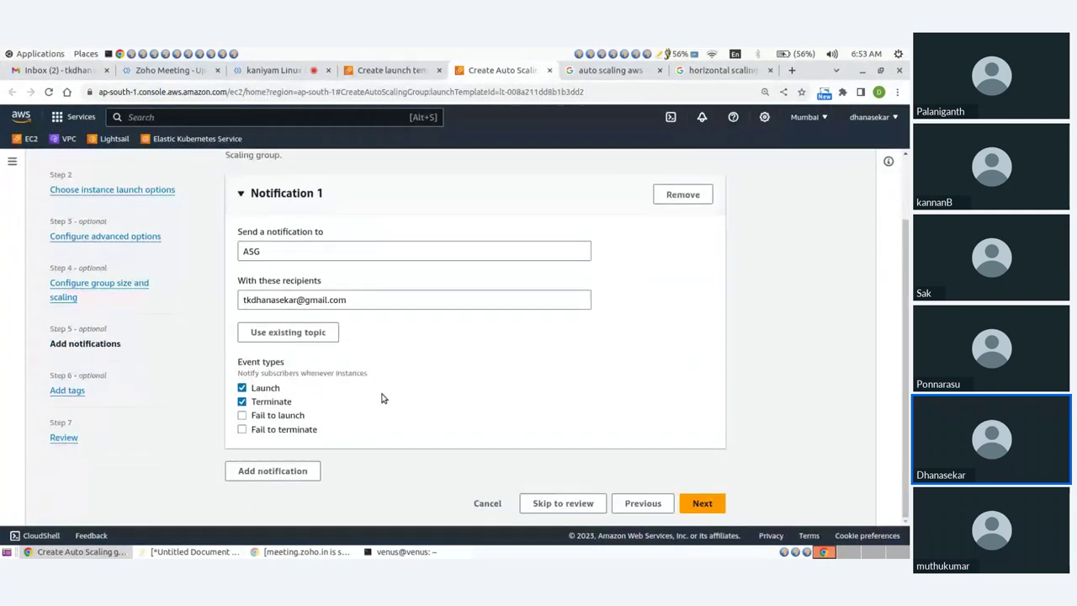
pyautogui.click(287, 332)
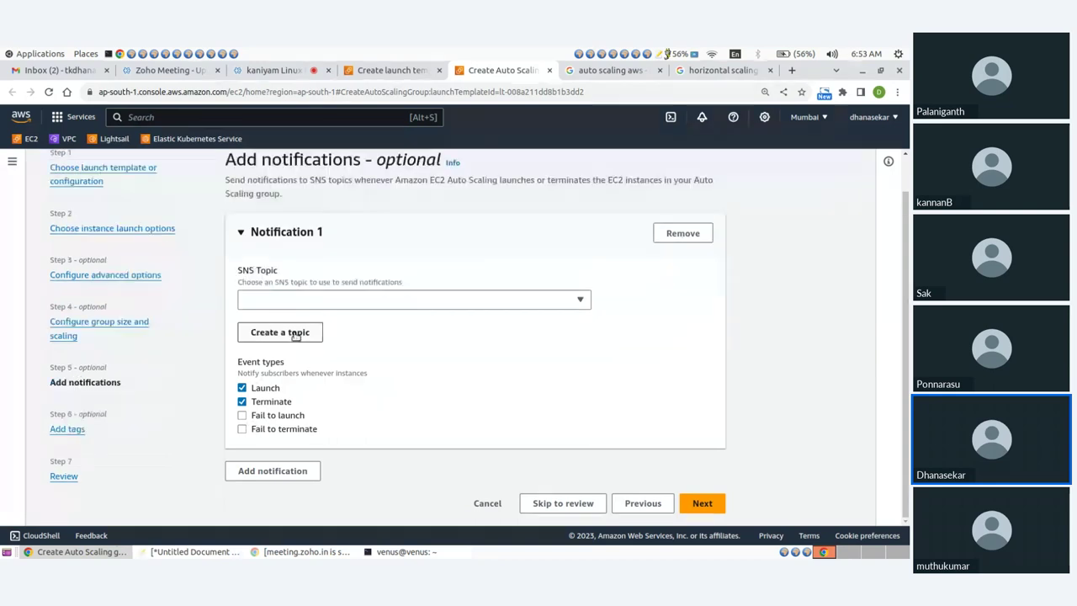
pyautogui.scroll(1, 373, 339)
pyautogui.click(372, 339)
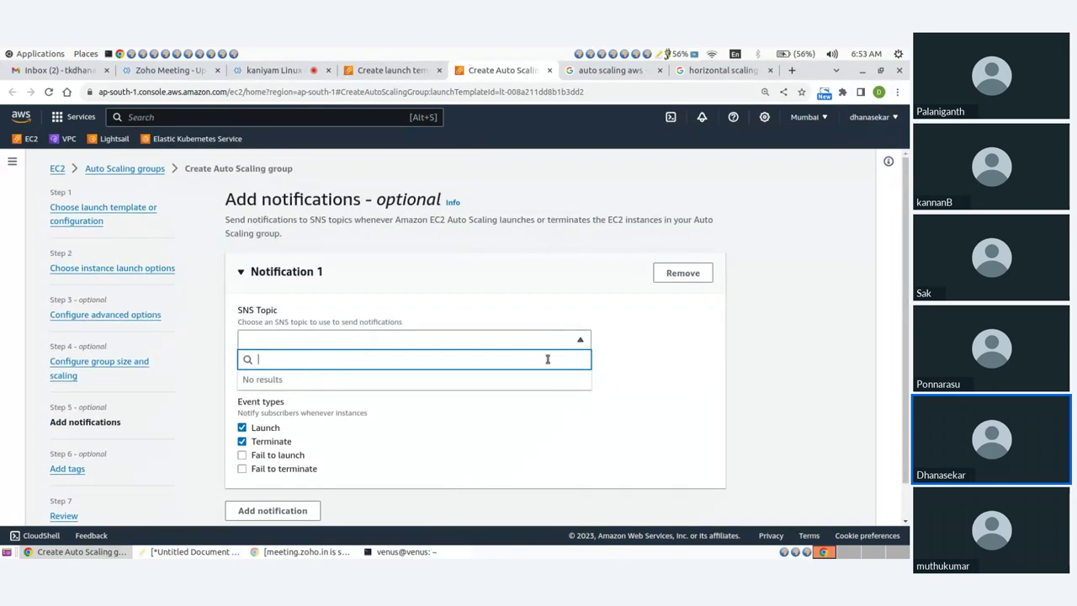
pyautogui.scroll(-1, 547, 358)
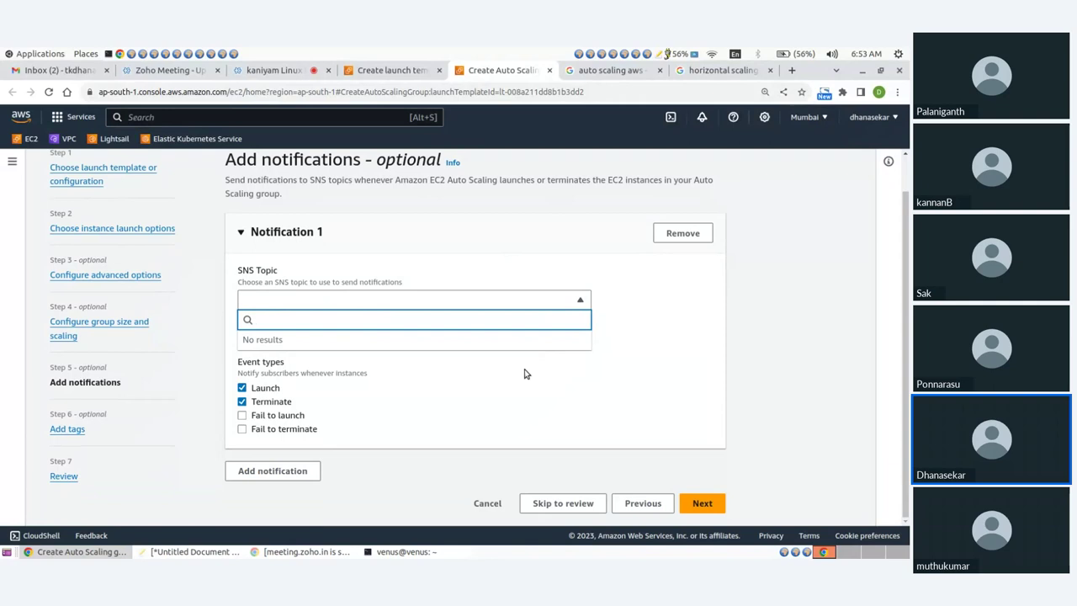
pyautogui.click(304, 308)
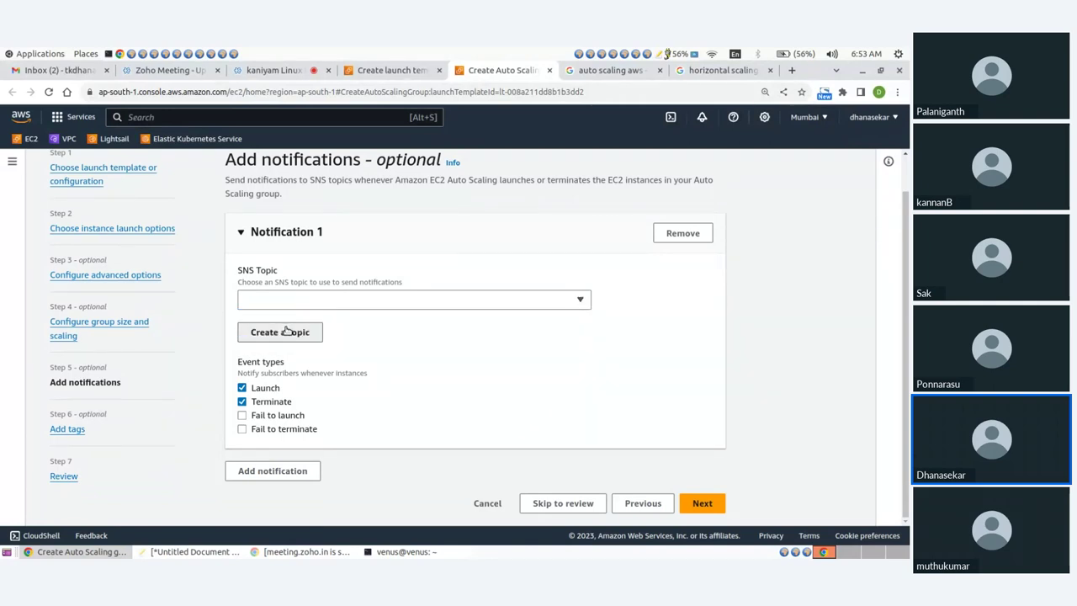
# Switch back to creating the new ASG topic and proceed to the Add tags step
pyautogui.click(294, 330)
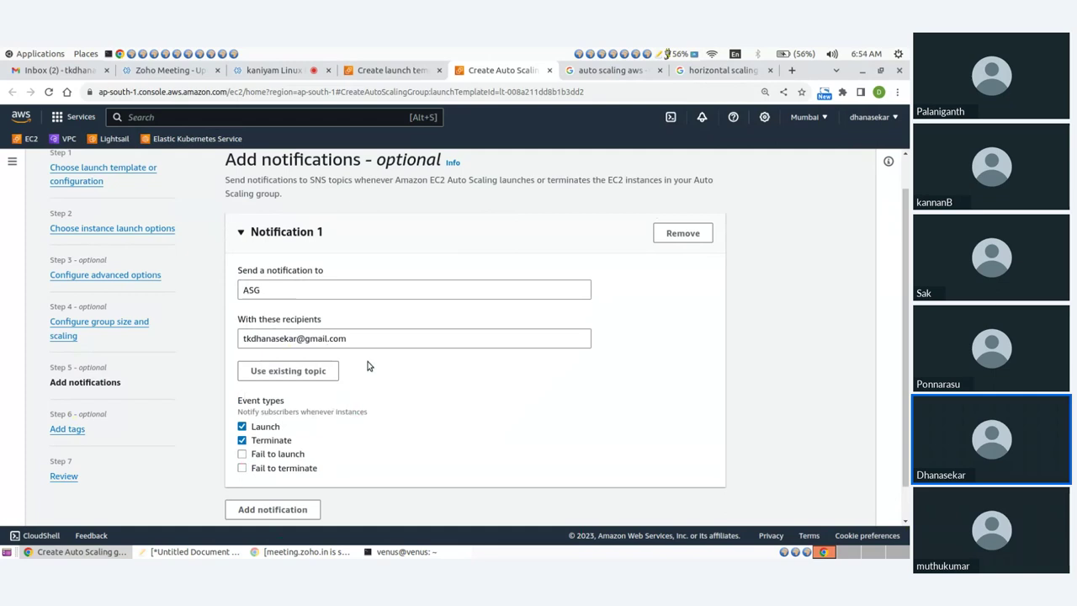
pyautogui.scroll(-1, 368, 366)
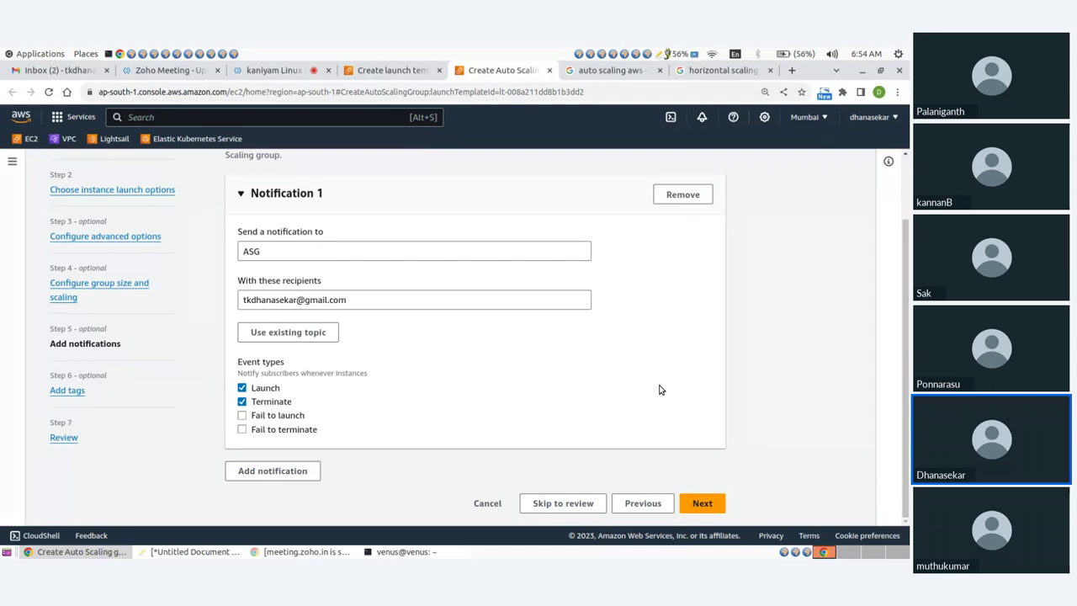
pyautogui.click(688, 502)
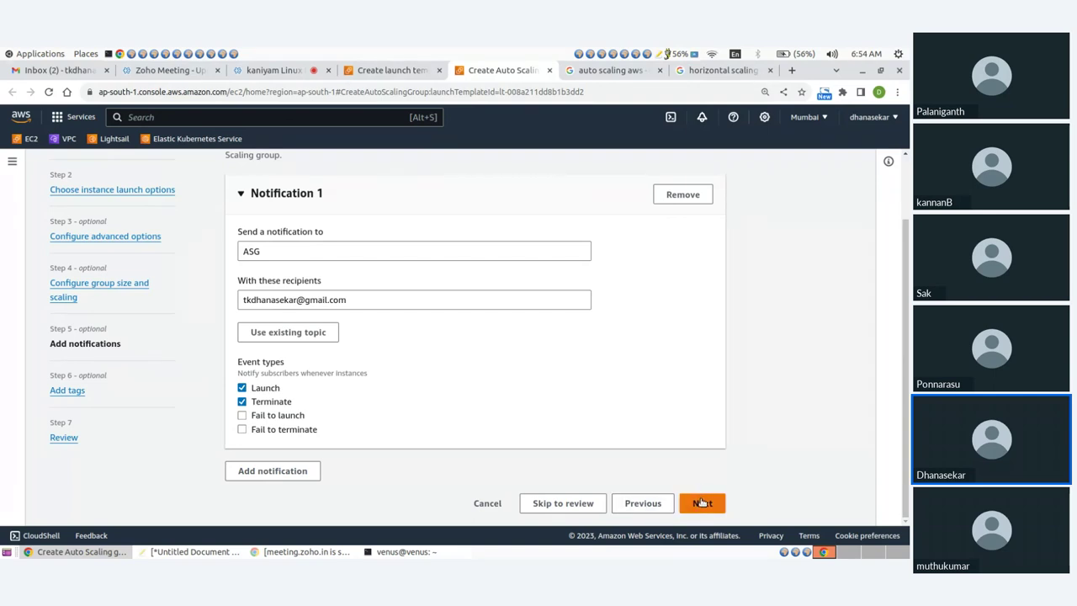
pyautogui.click(701, 503)
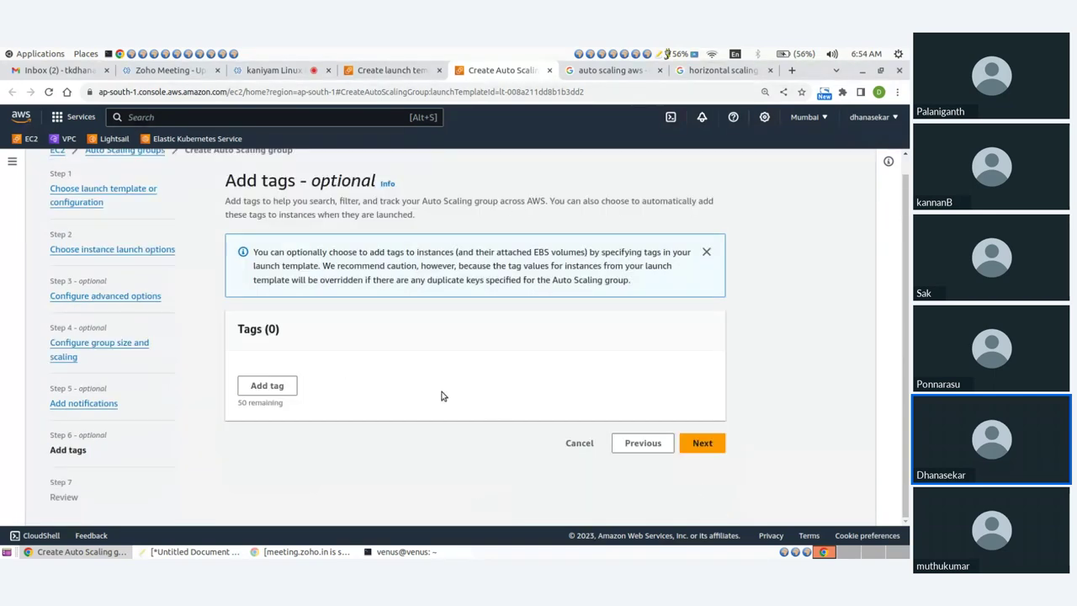
# Re-add a tag with Key Name and an ASG value
pyautogui.click(267, 387)
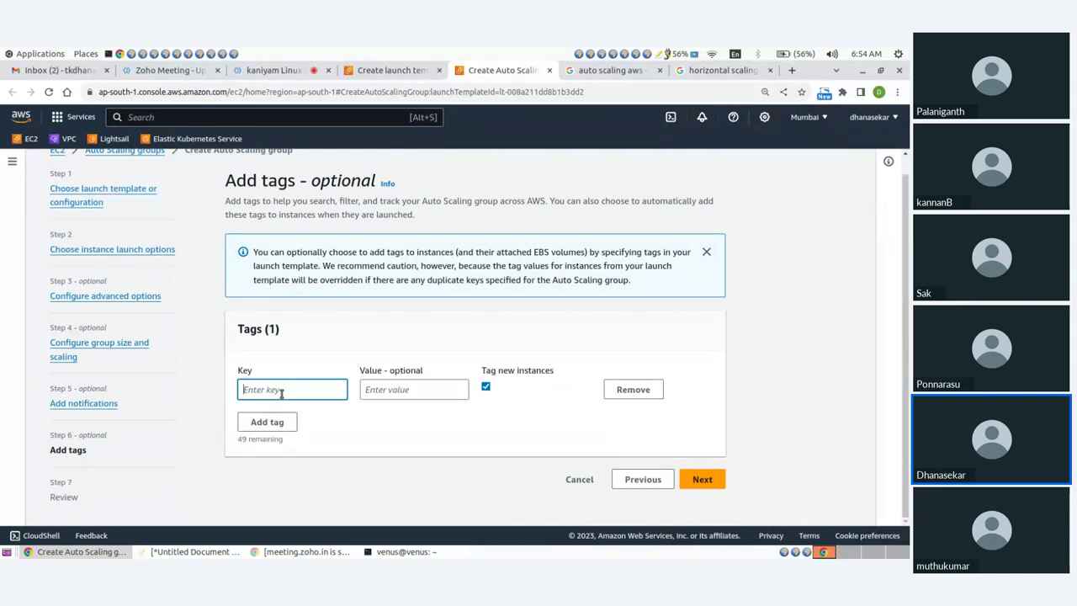
pyautogui.write('d')
pyautogui.press('BackSpace')
pyautogui.write('Name')
pyautogui.press('Tab')
pyautogui.write('AS')
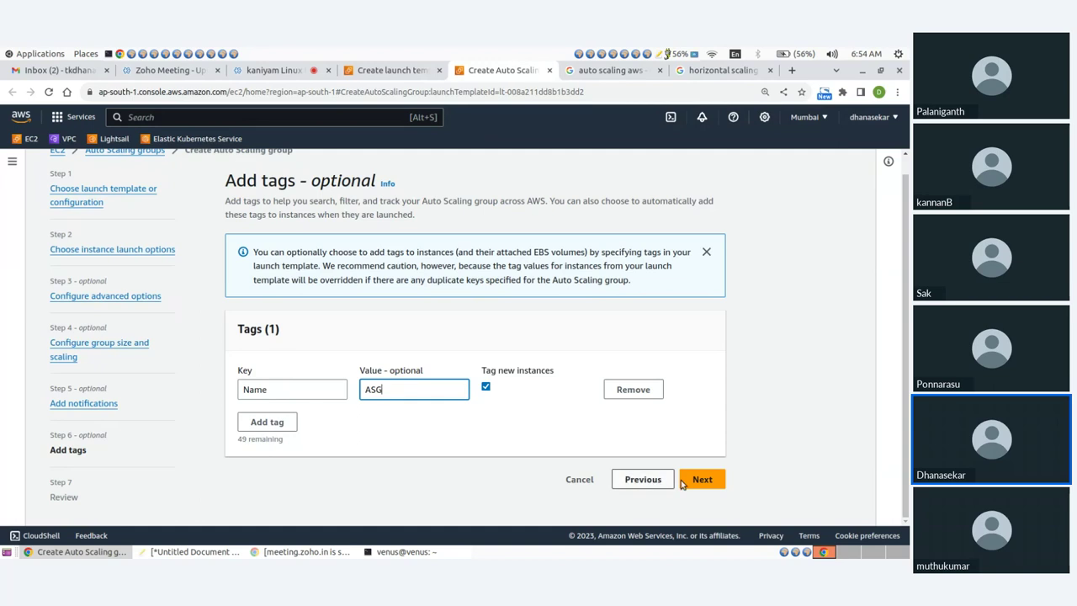
# Move to the Review page and scroll through demo-ASG's Steps 1–6 settings
pyautogui.click(698, 480)
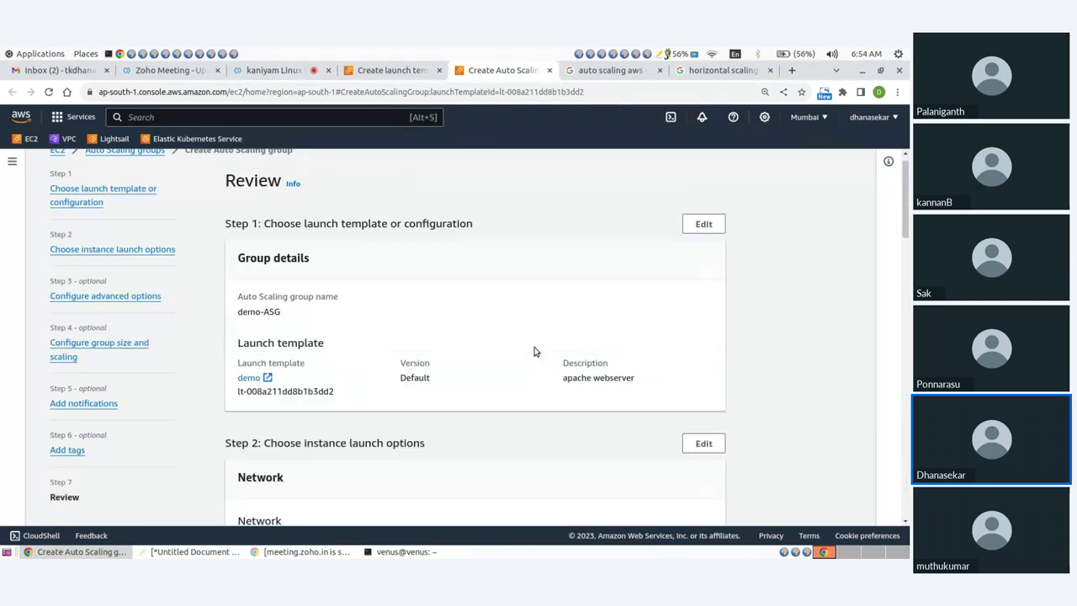
pyautogui.scroll(-3, 534, 351)
pyautogui.scroll(3, 425, 332)
pyautogui.scroll(-12, 425, 332)
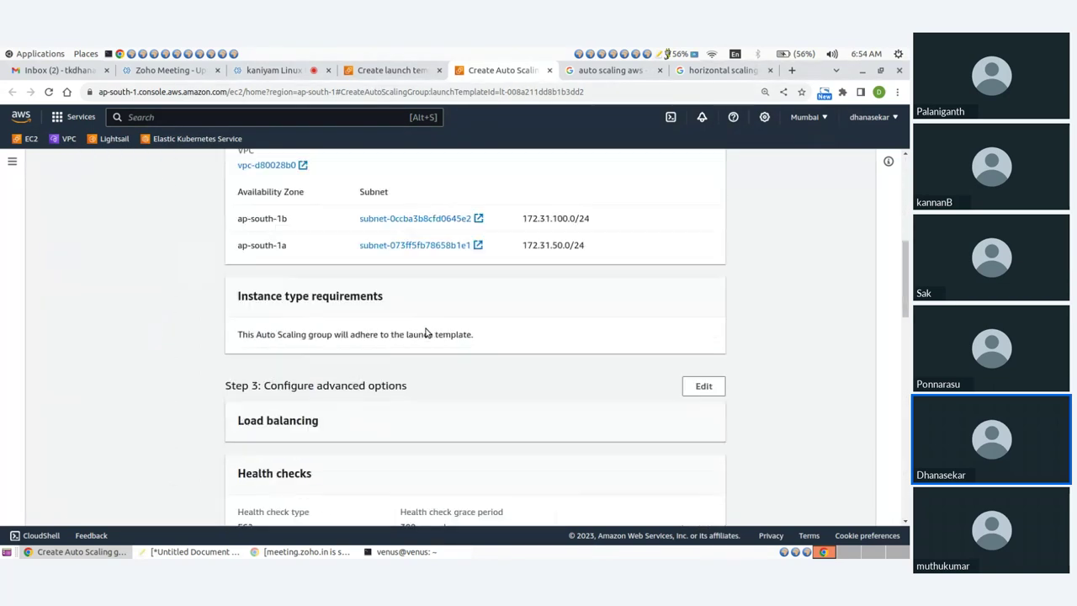
pyautogui.scroll(-10, 425, 332)
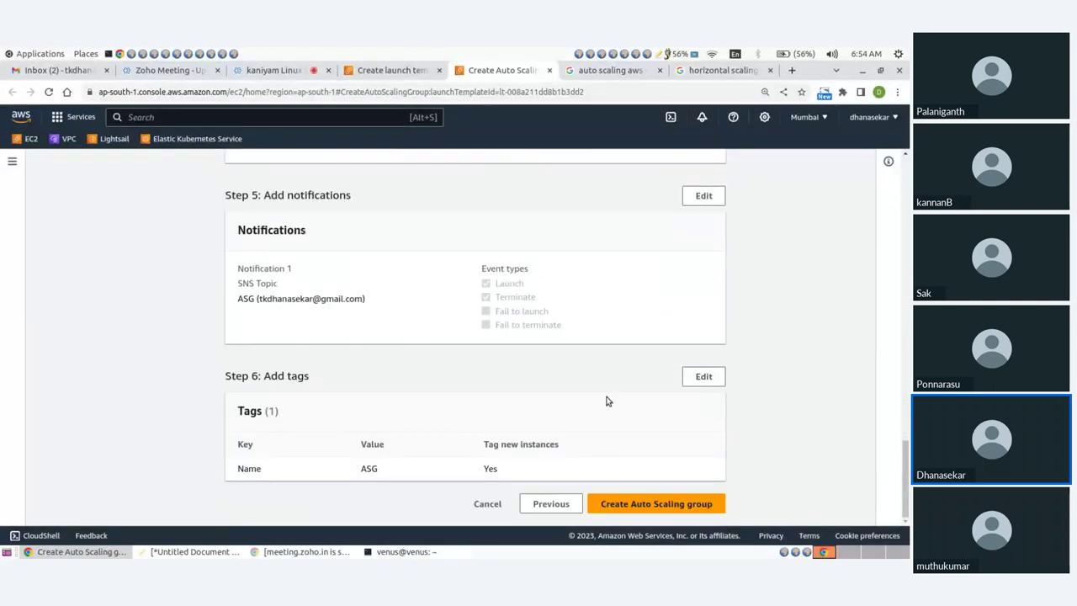
# Create demo-ASG, refresh the group list, and check its 1–1–1 capacity details before switching to Gmail
pyautogui.click(634, 505)
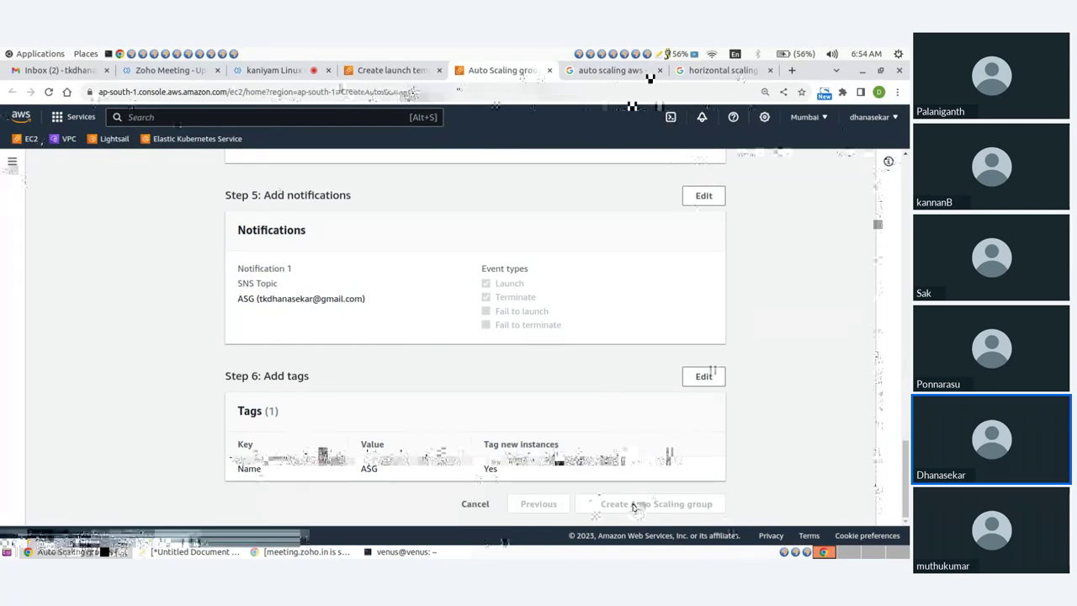
pyautogui.click(111, 317)
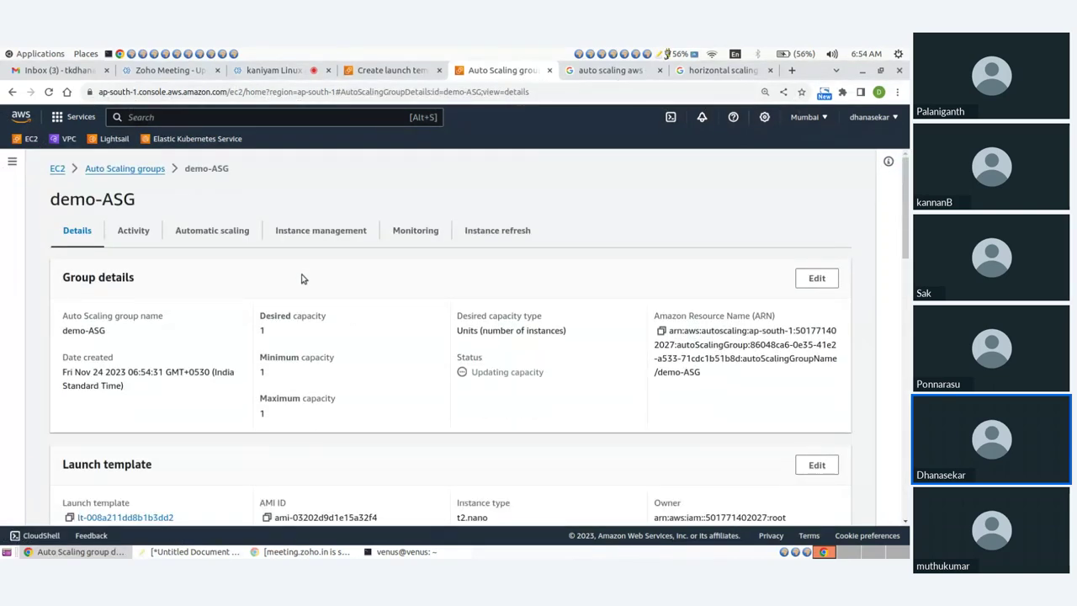
pyautogui.click(128, 169)
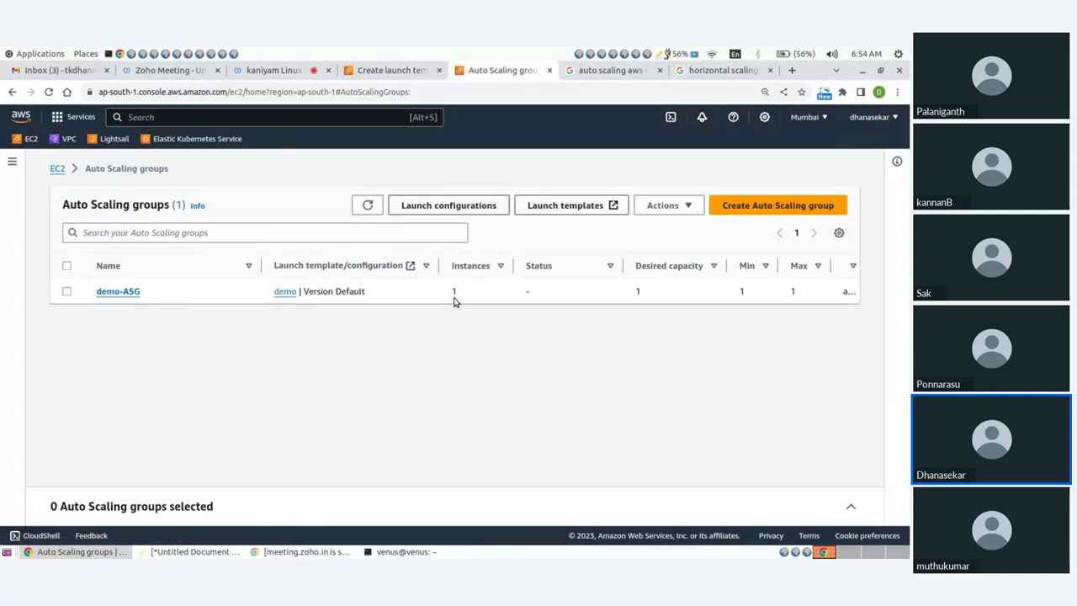
pyautogui.click(368, 206)
pyautogui.click(132, 292)
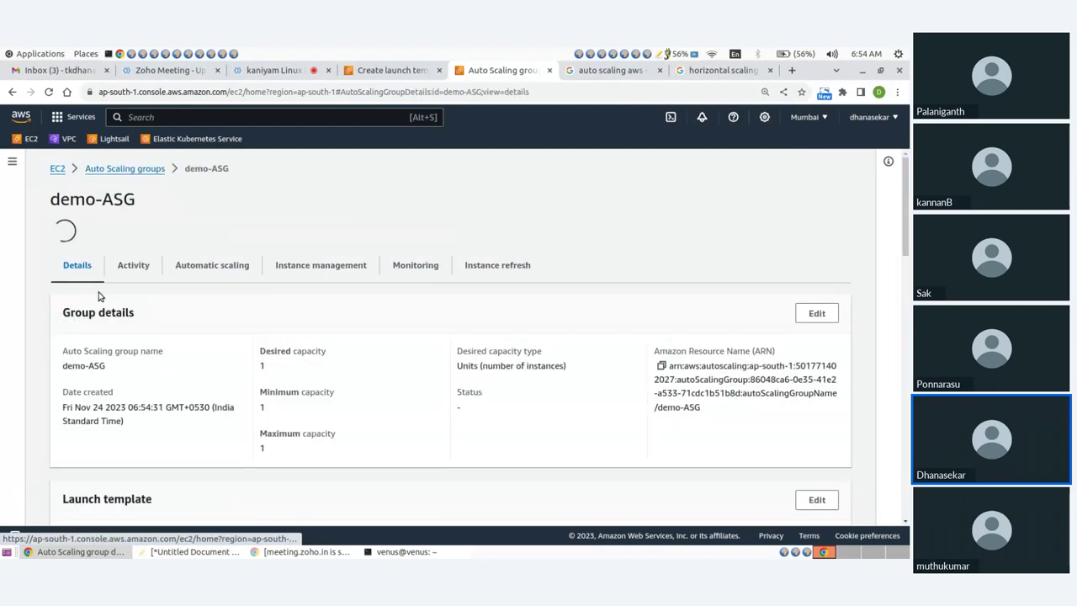
pyautogui.scroll(-3, 214, 345)
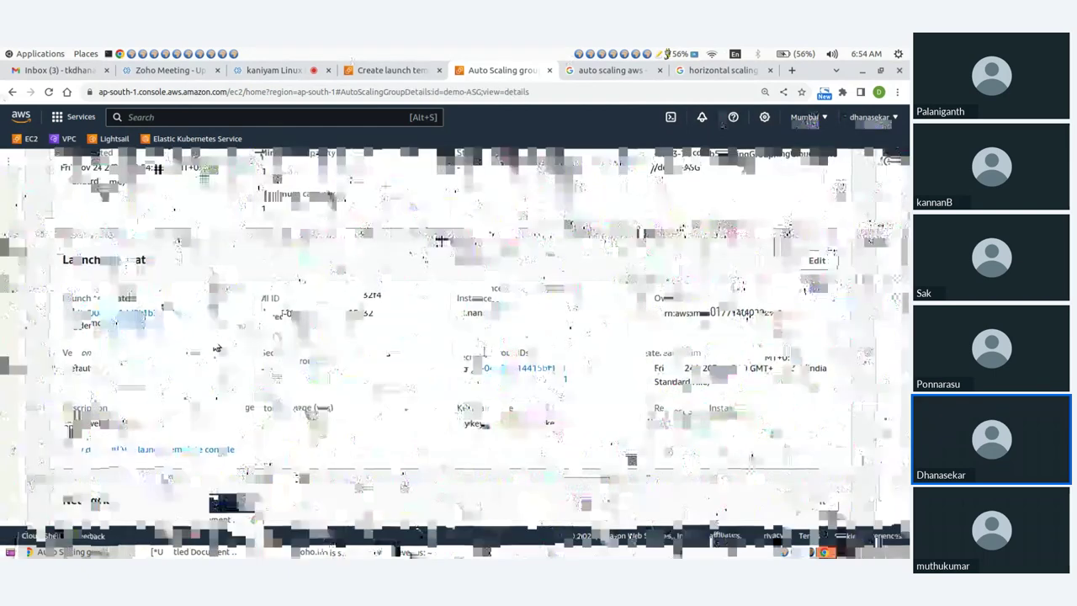
pyautogui.hotkey('ctrl', '1')
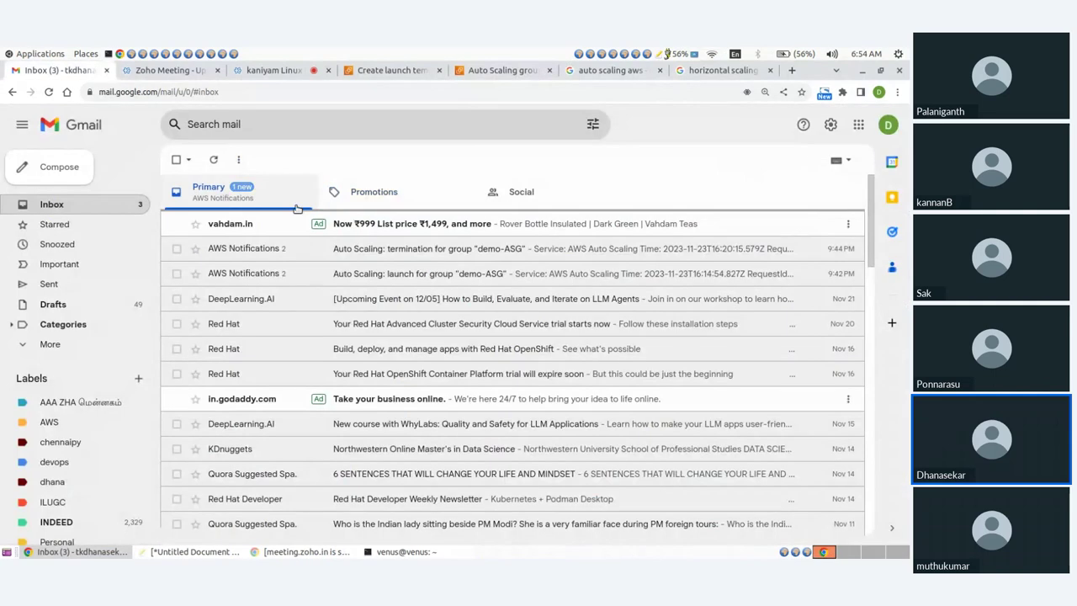
# Confirm the ASG topic subscription from the AWS Notification email, then return to demo-ASG's page
pyautogui.click(404, 226)
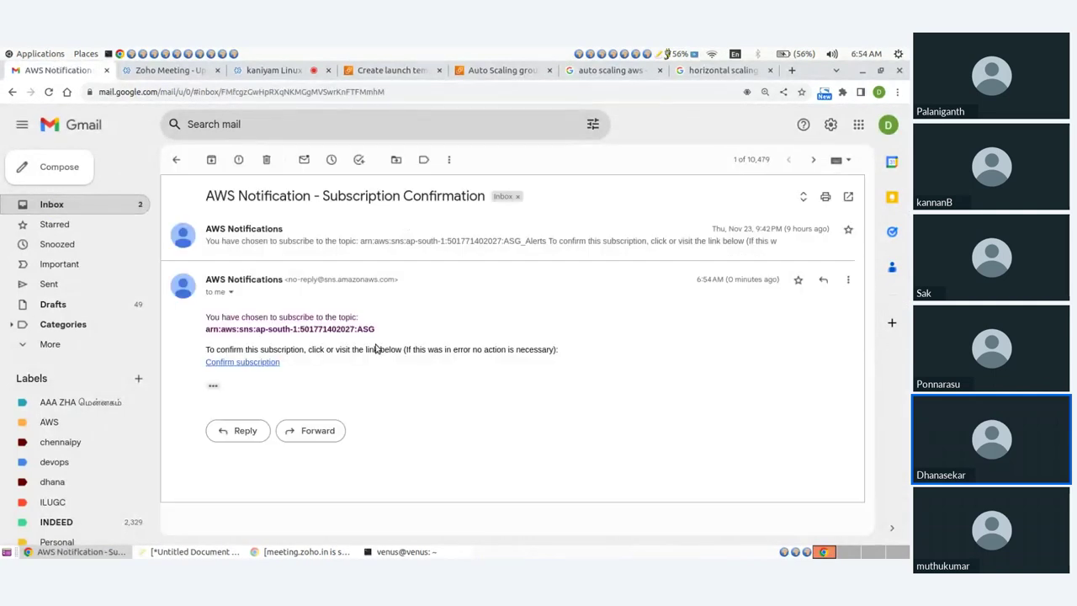
pyautogui.click(239, 366)
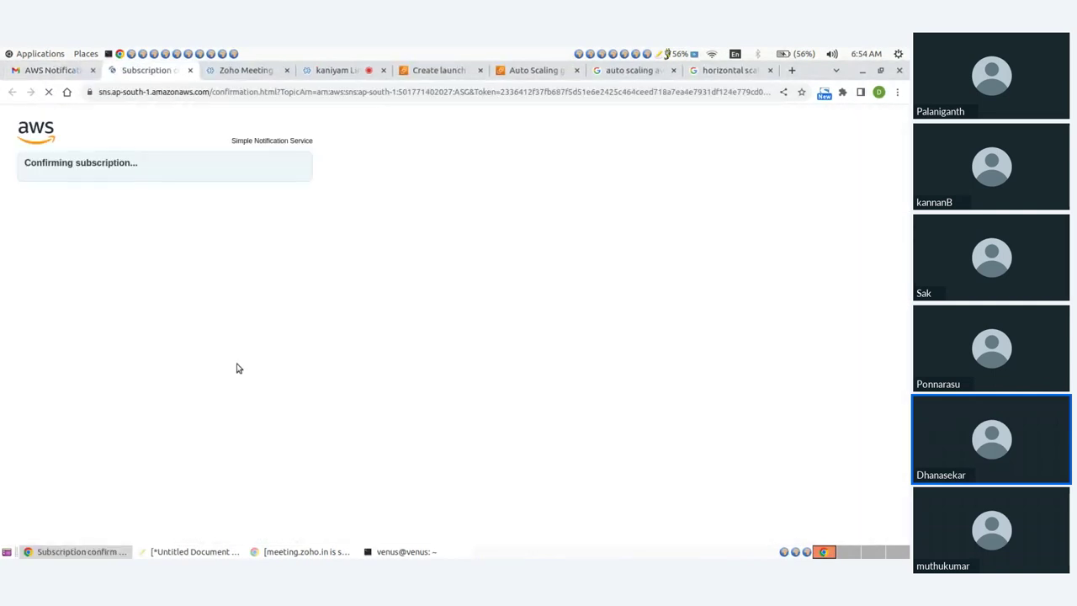
pyautogui.click(413, 73)
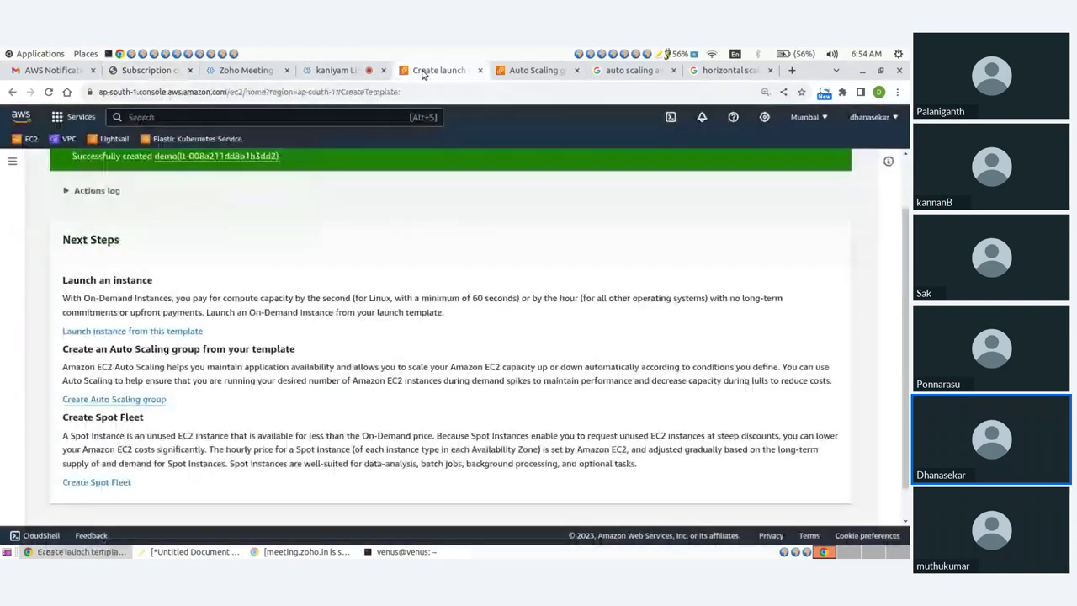
pyautogui.click(530, 70)
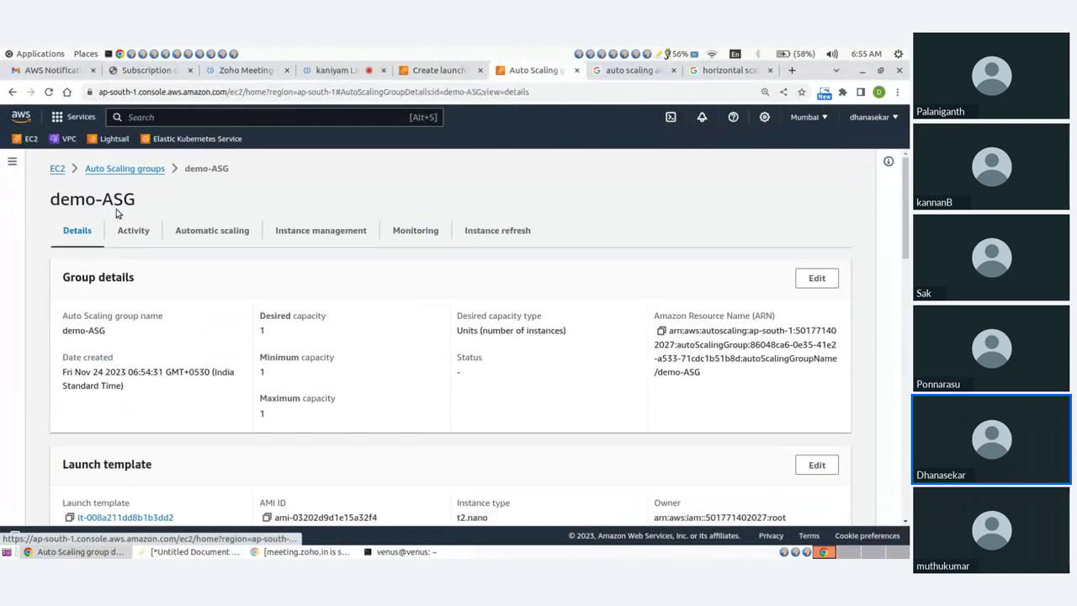
# Open demo-ASG's instance in EC2 Instances and paste its public IPv4 13.233.153.203 into a new tab
pyautogui.click(107, 174)
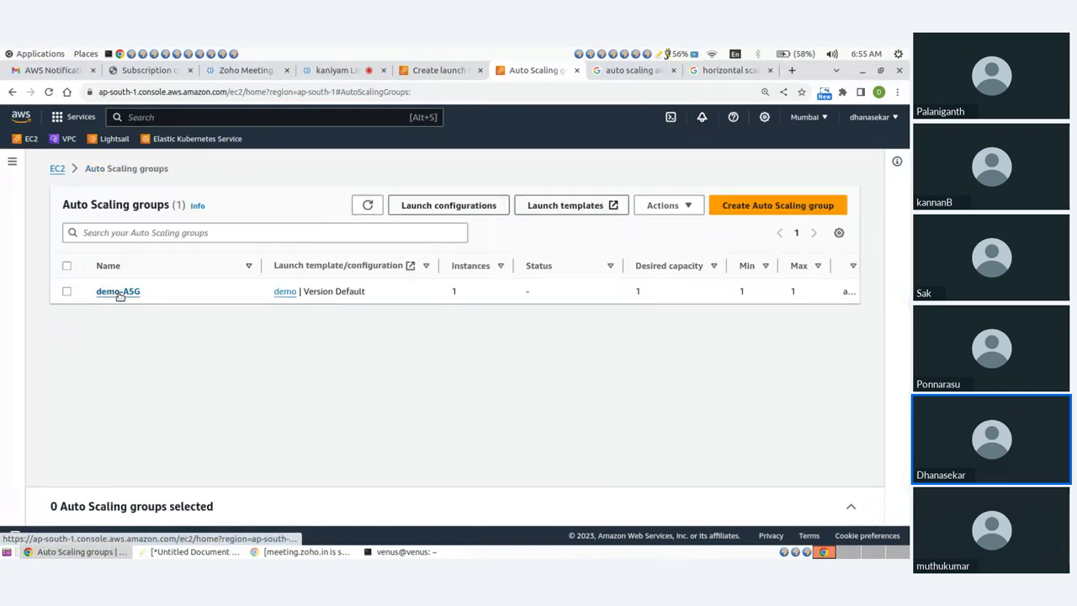
pyautogui.click(57, 169)
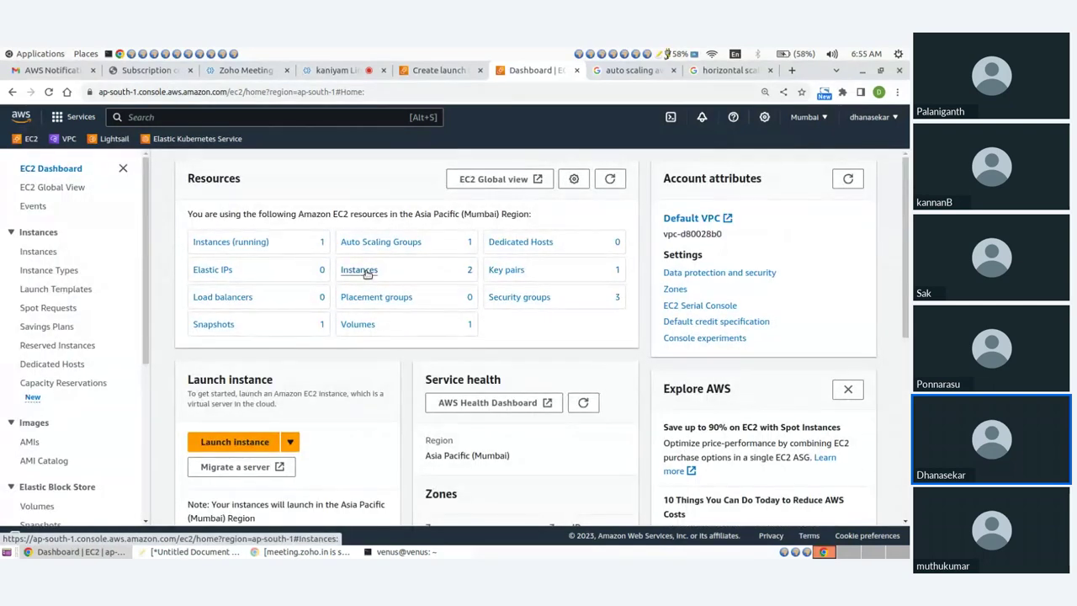
pyautogui.click(366, 276)
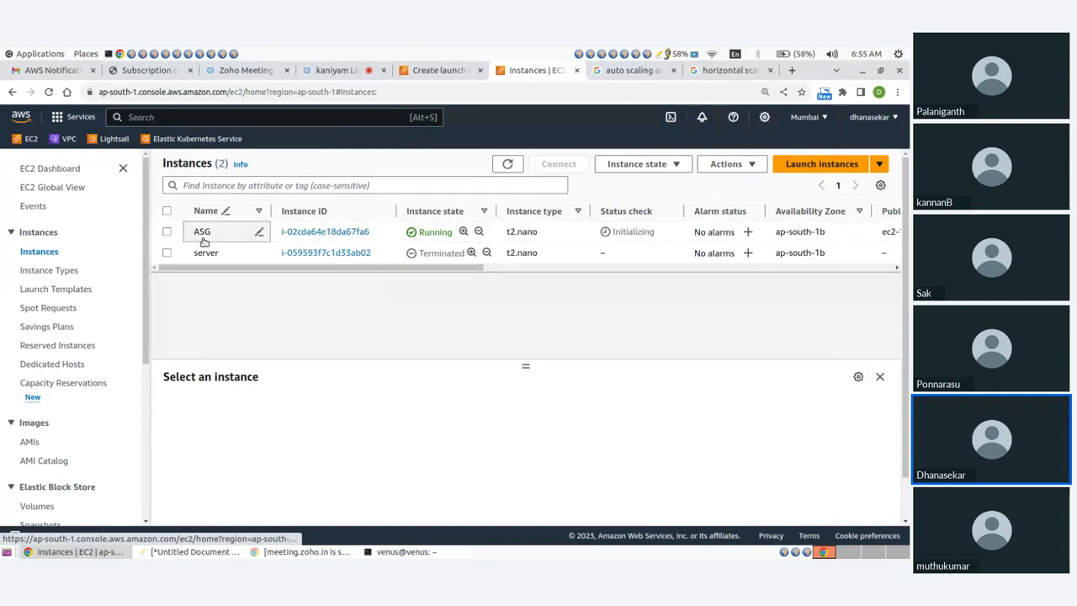
pyautogui.click(299, 235)
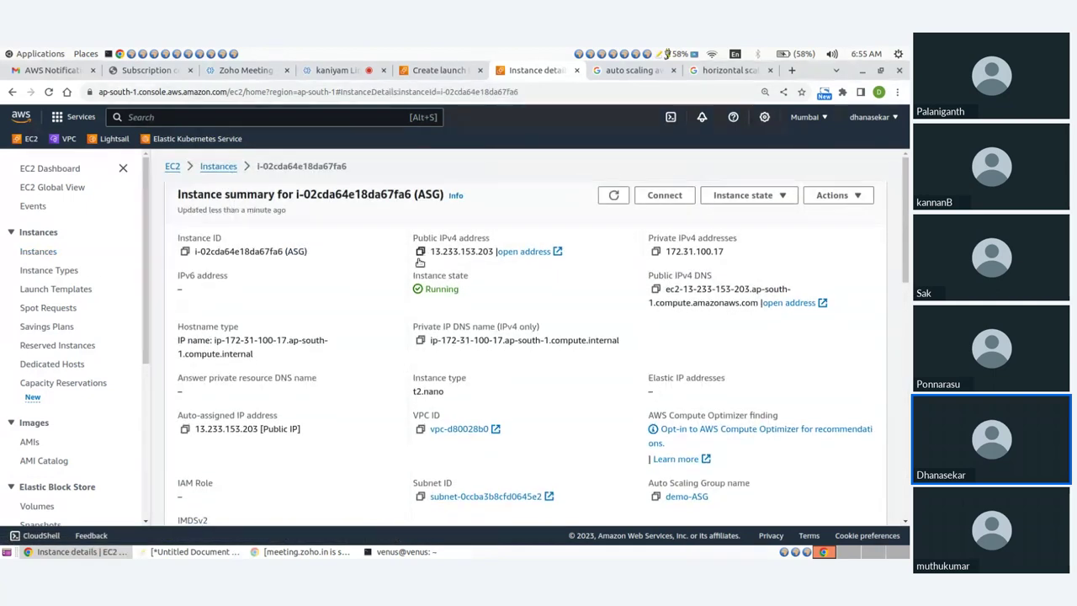
pyautogui.click(420, 252)
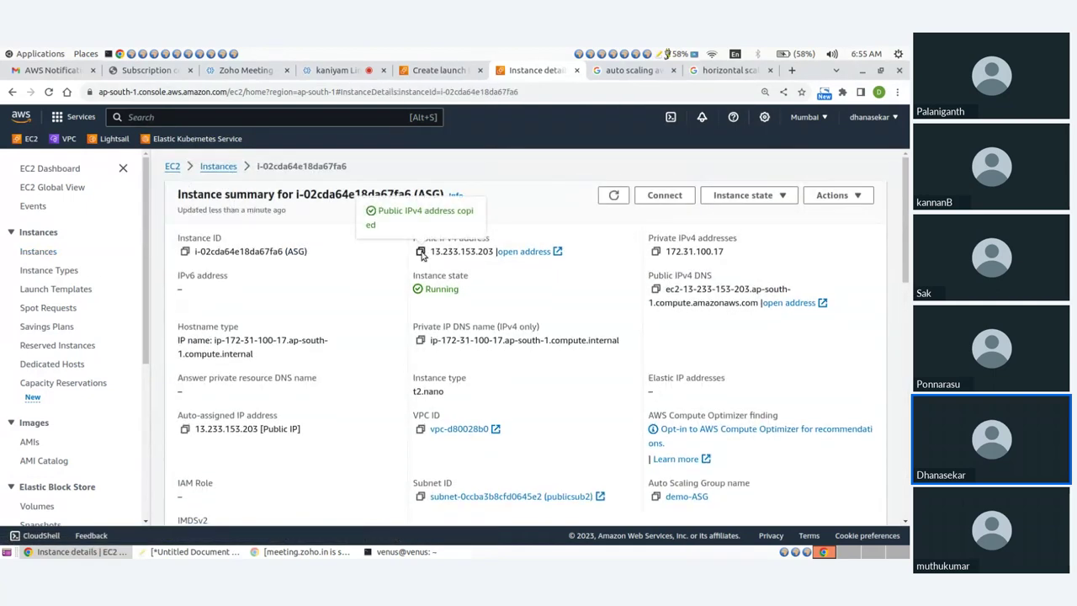
pyautogui.click(791, 70)
pyautogui.hotkey('ctrl', 'v')
# Load 13.233.153.203 to verify the Testing Autoscaling Group heading, then return to the EC2 Instances list
pyautogui.press('Return')
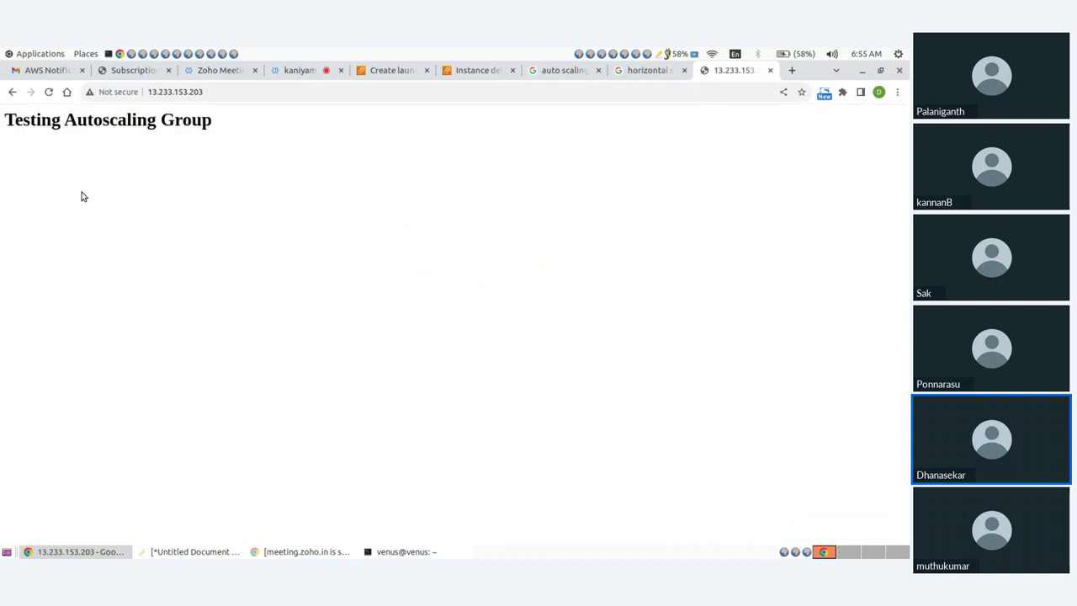
pyautogui.moveTo(2, 122); pyautogui.dragTo(233, 137)
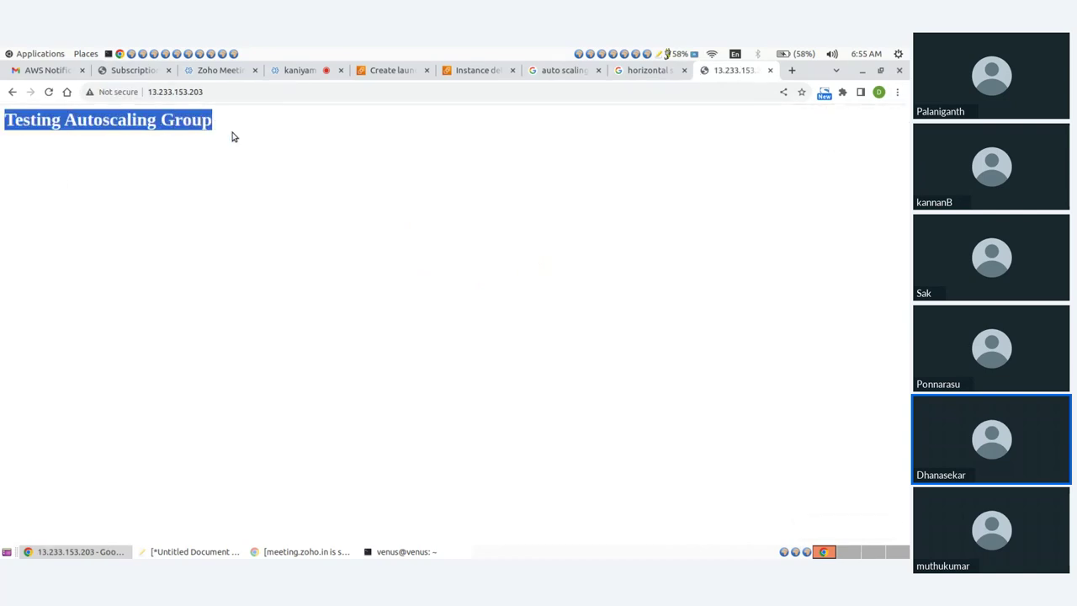
pyautogui.click(236, 139)
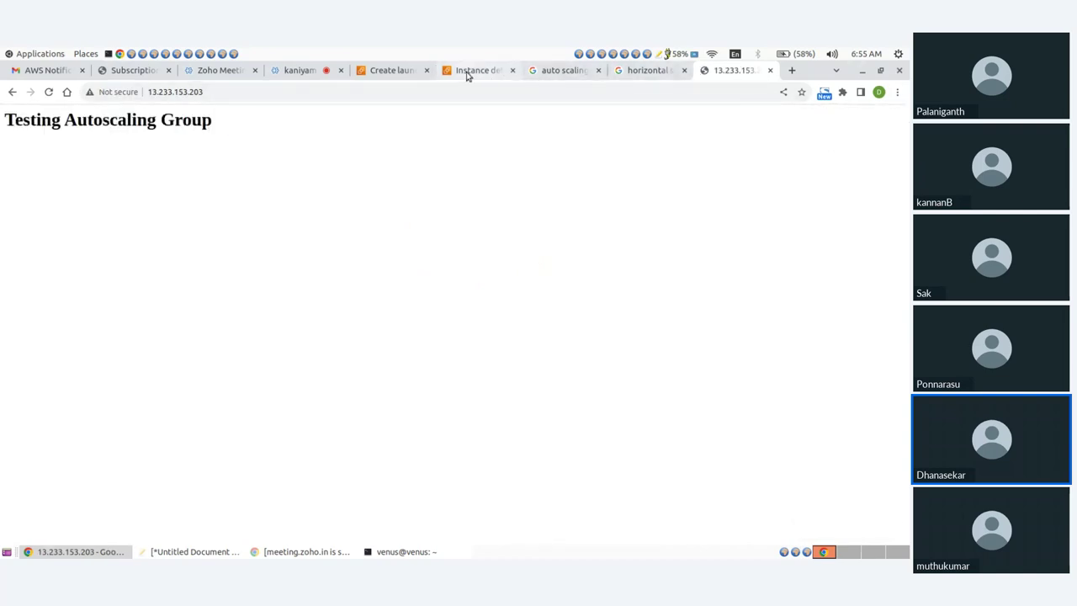
pyautogui.click(467, 74)
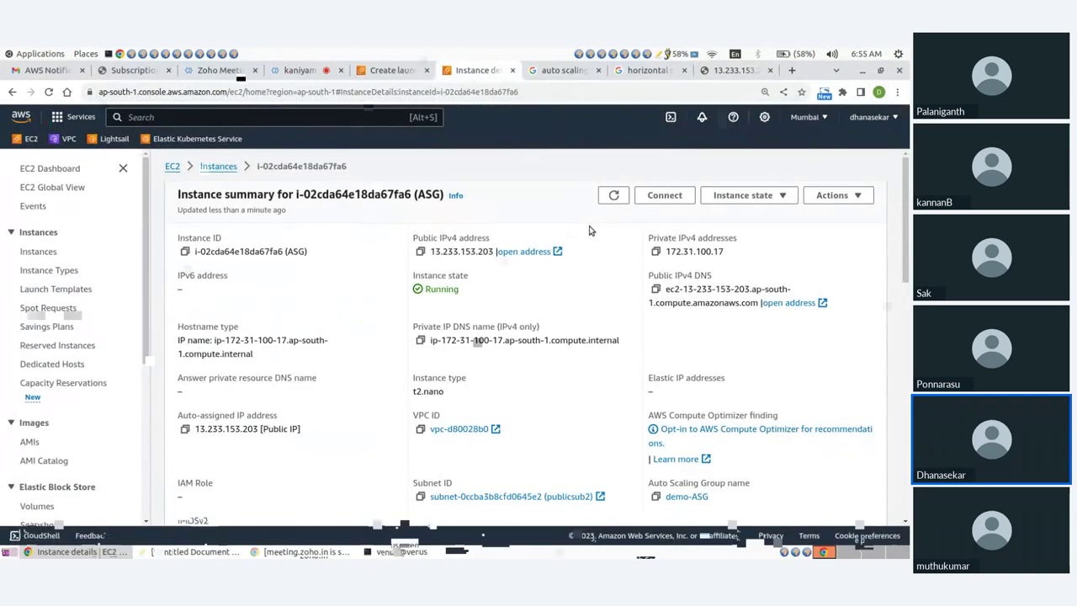
pyautogui.click(220, 168)
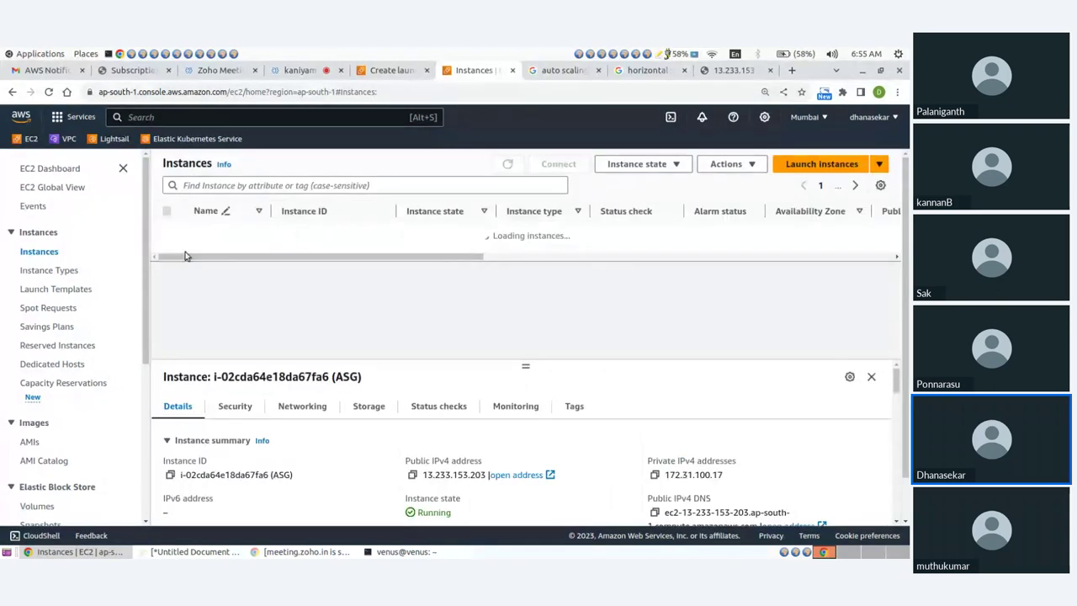
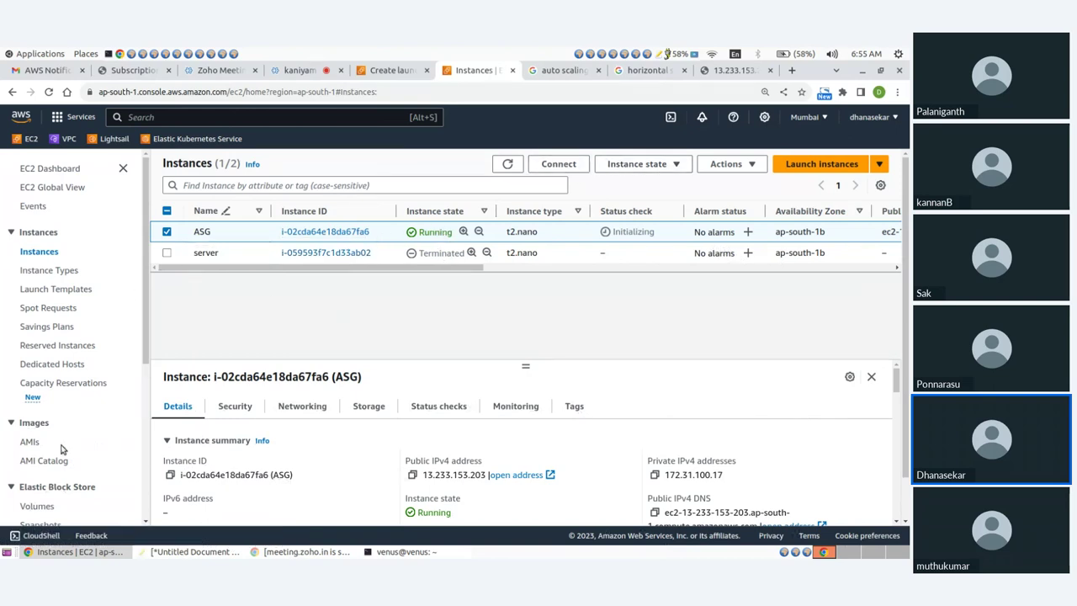
# Stop the ASG-launched instance with Instance state > Stop, then go to Auto Scaling Groups
pyautogui.scroll(-4, 61, 450)
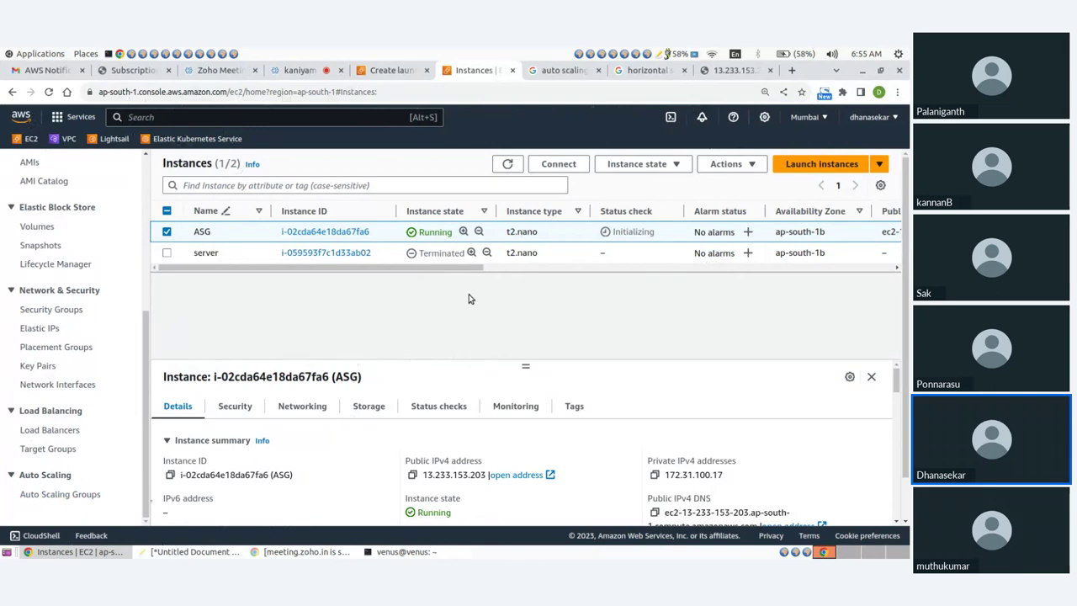
pyautogui.click(637, 163)
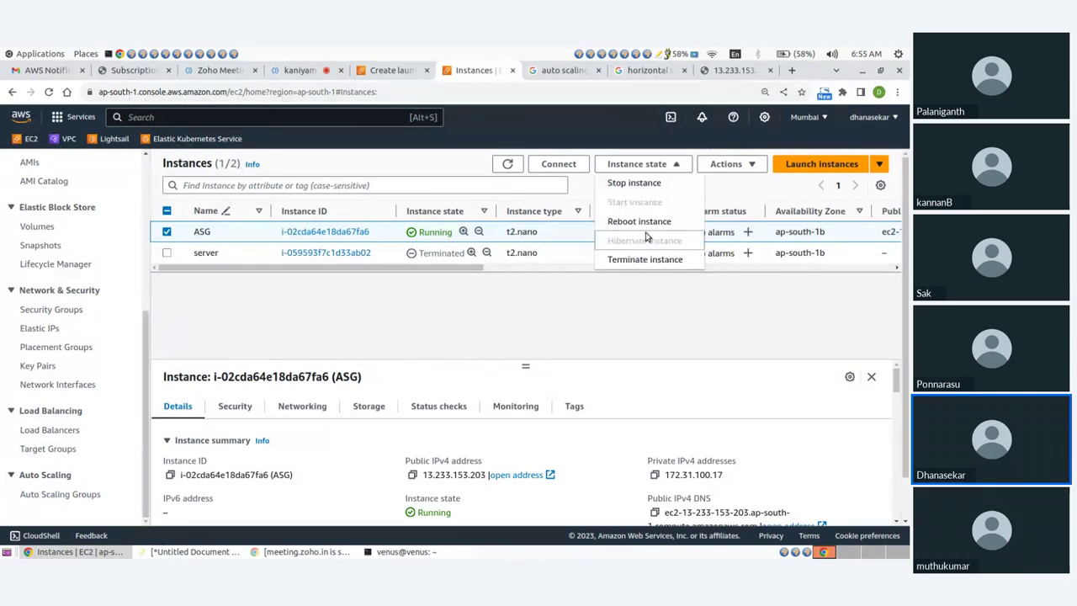
pyautogui.click(640, 183)
pyautogui.click(670, 441)
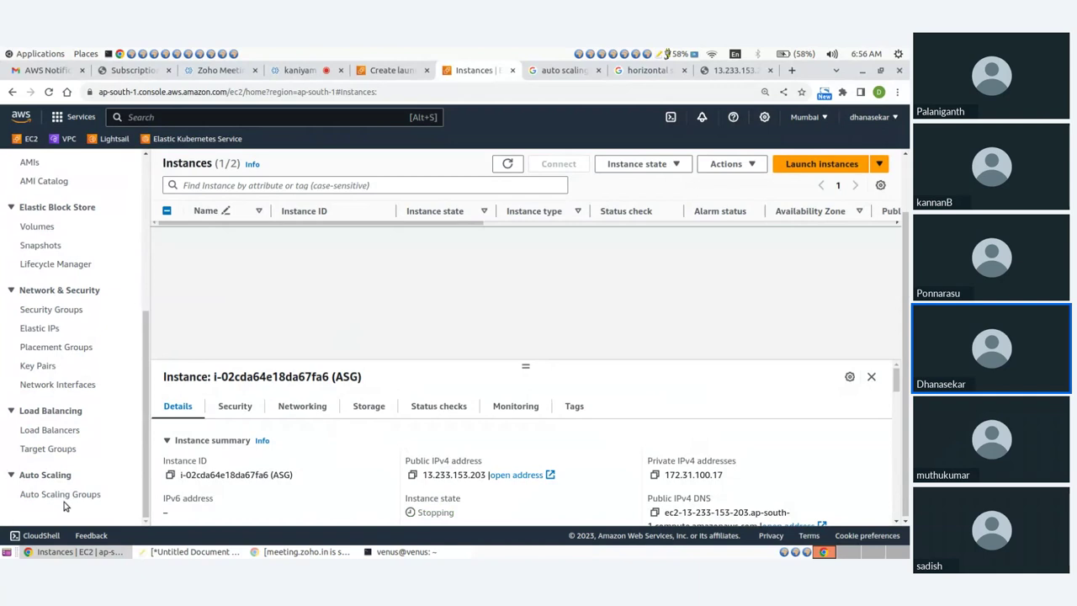
pyautogui.click(62, 496)
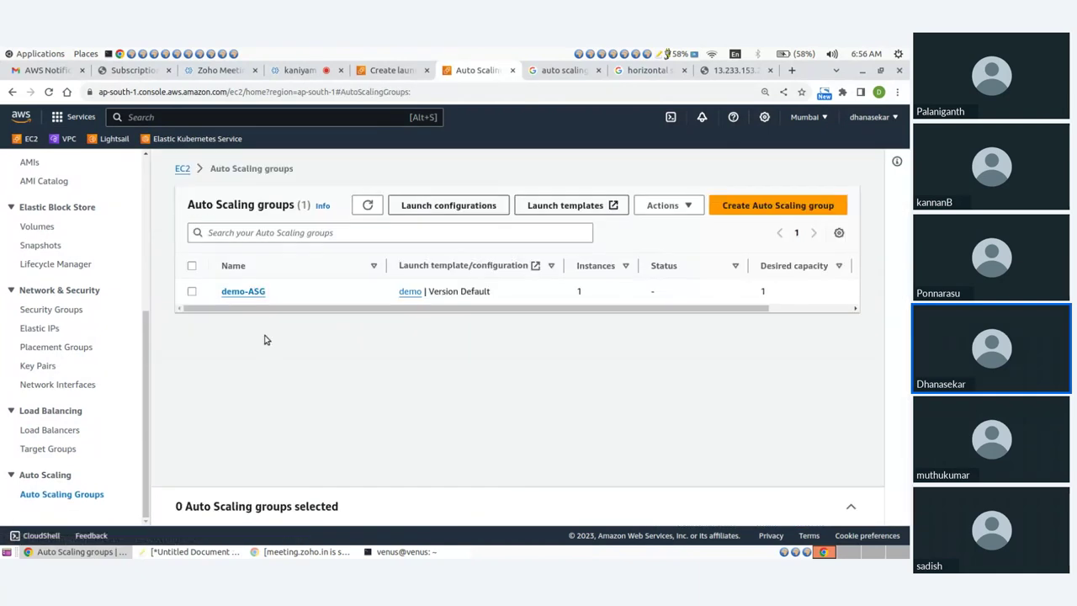
# Open demo-ASG's Activity tab and review the launch entry in its activity history
pyautogui.click(238, 292)
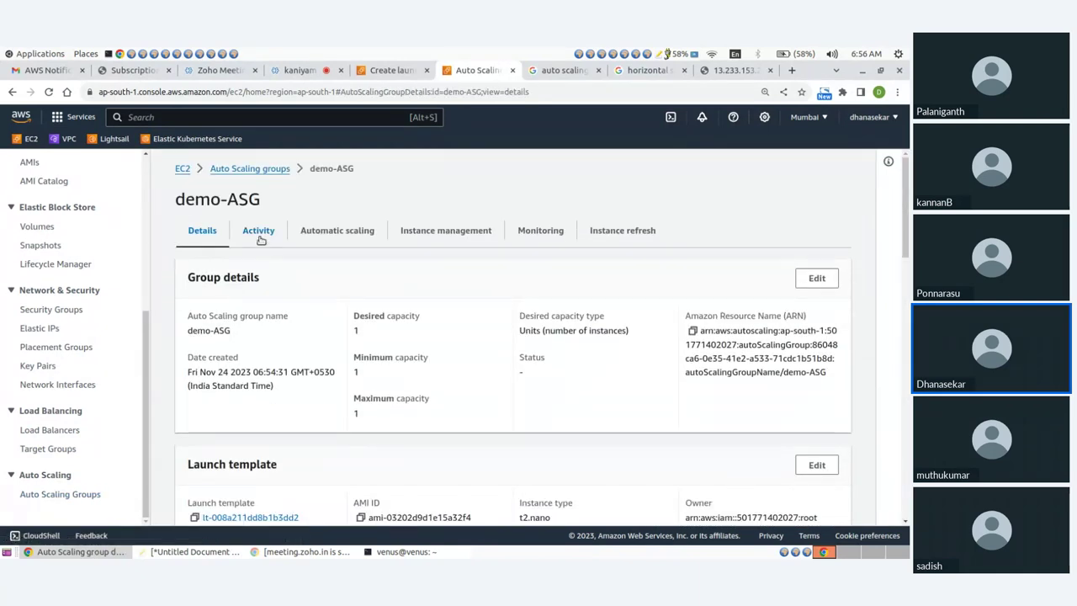
pyautogui.click(257, 231)
pyautogui.scroll(-1, 314, 273)
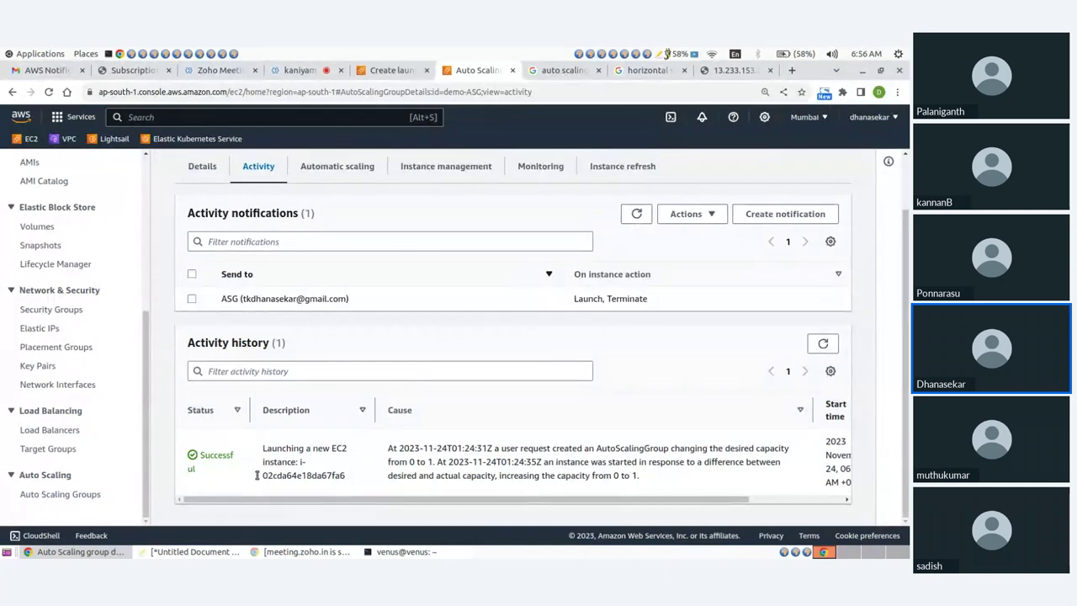
pyautogui.moveTo(262, 447); pyautogui.dragTo(353, 485)
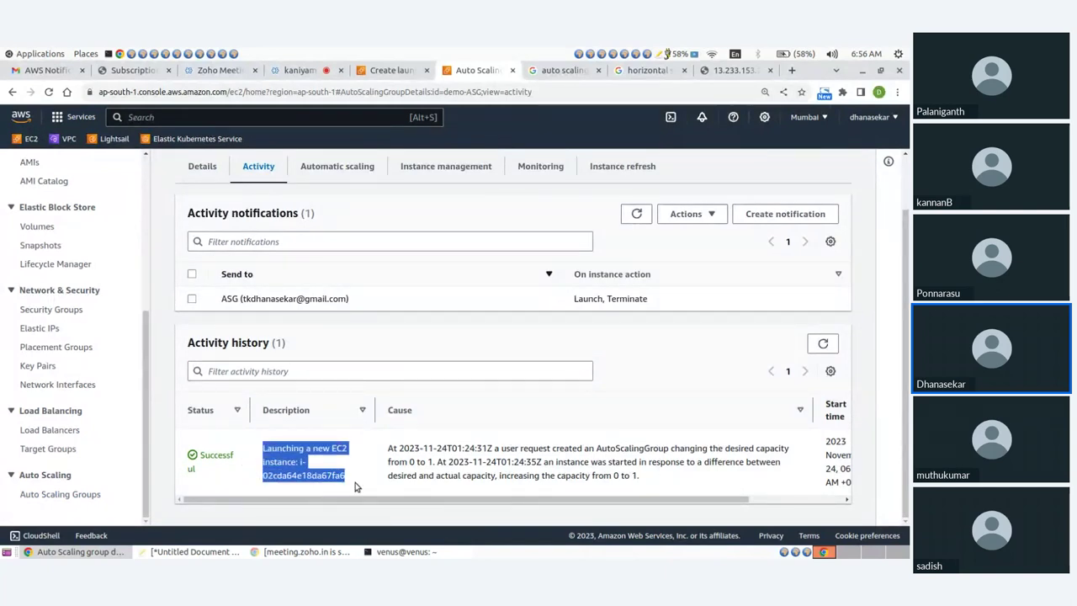
pyautogui.click(340, 478)
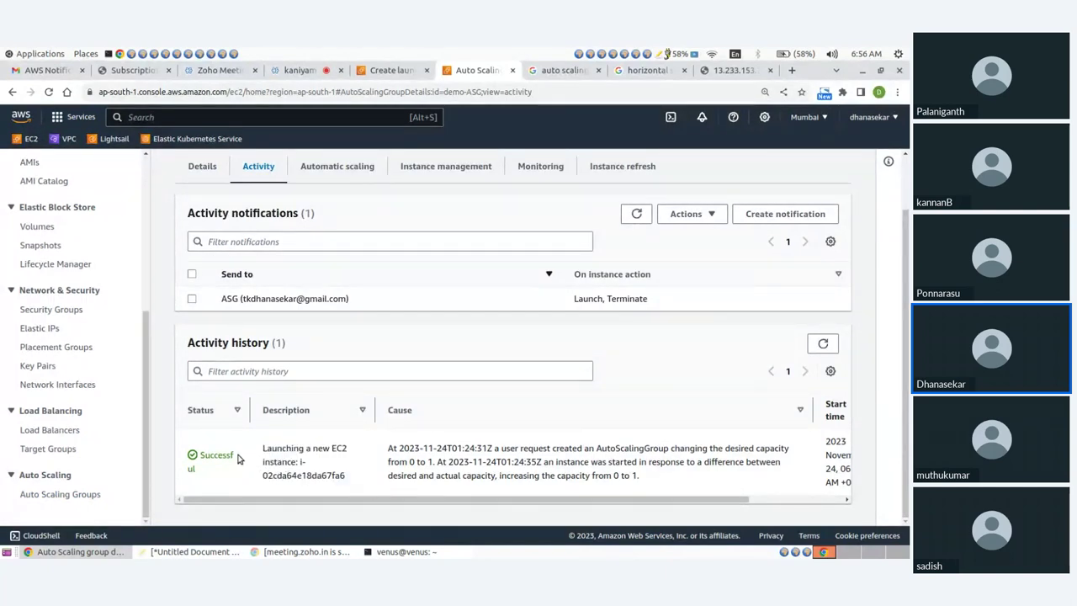
pyautogui.moveTo(264, 447); pyautogui.dragTo(362, 485)
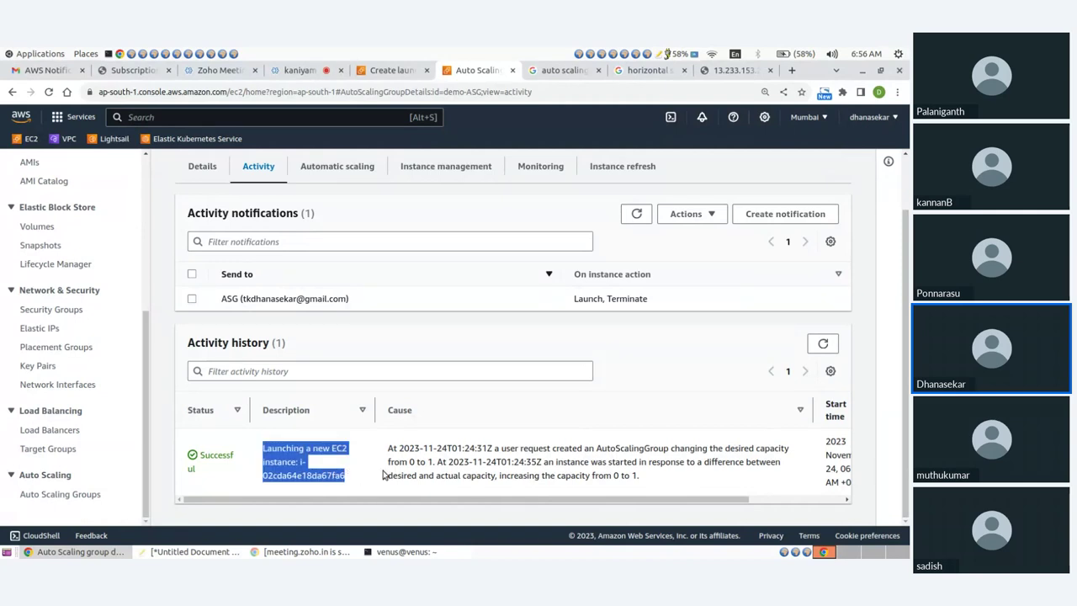
pyautogui.click(379, 462)
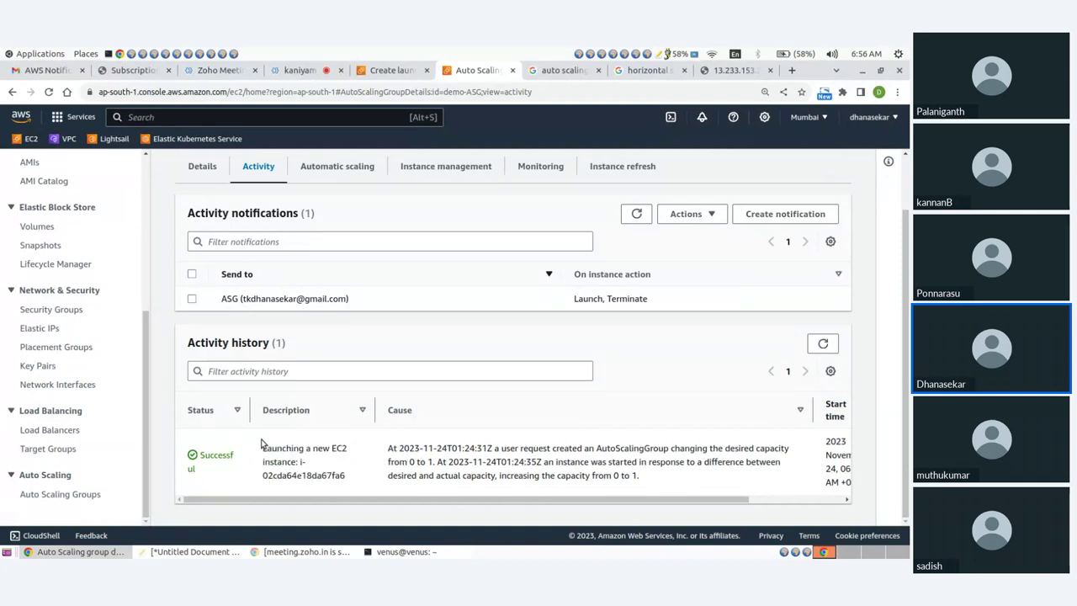
# Refresh demo-ASG's activity history twice, then switch to the Gmail tab
pyautogui.click(823, 343)
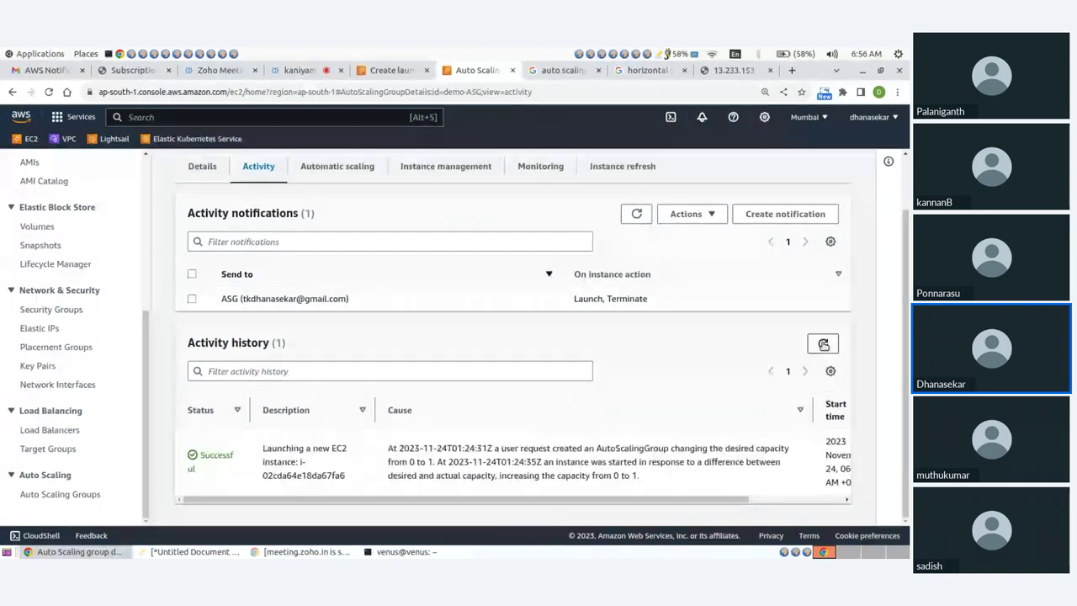
pyautogui.click(823, 343)
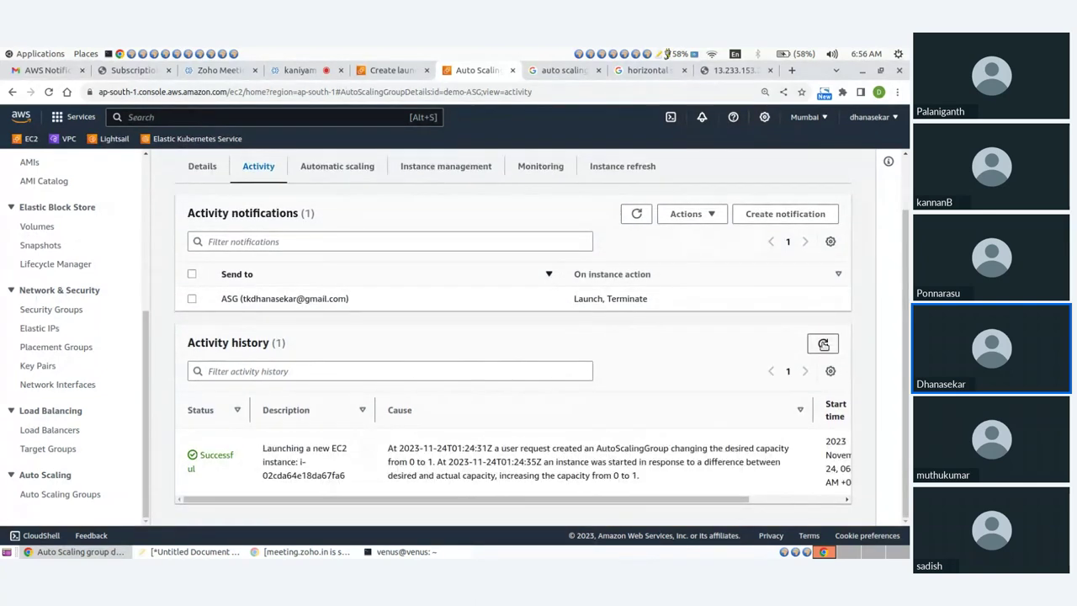
pyautogui.click(58, 71)
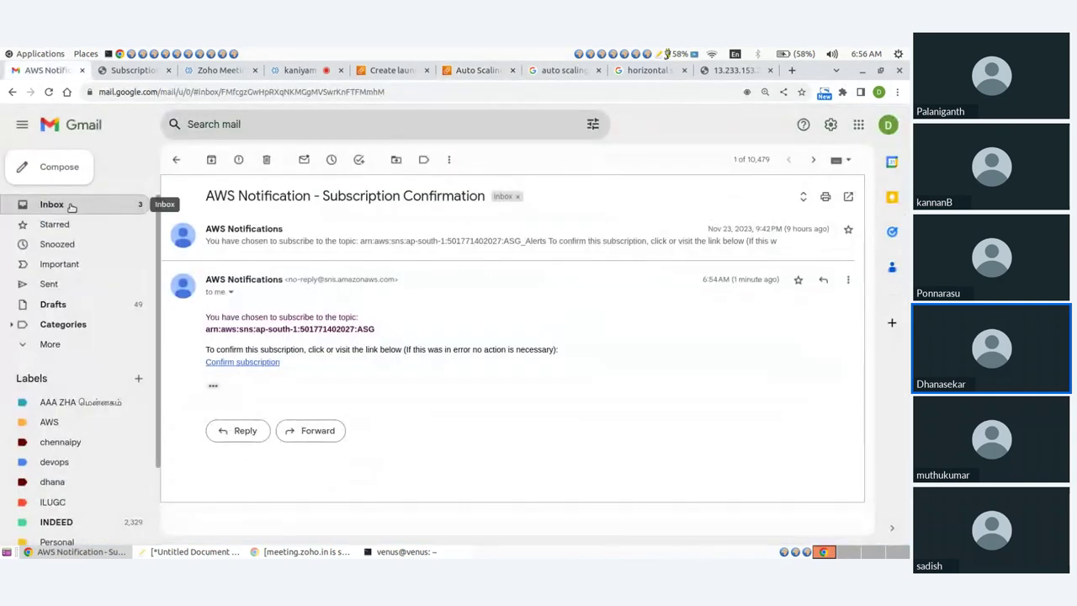
# Read the 'Auto Scaling: launch for group demo-ASG' email in the inbox, then return to the console
pyautogui.click(70, 209)
pyautogui.click(384, 226)
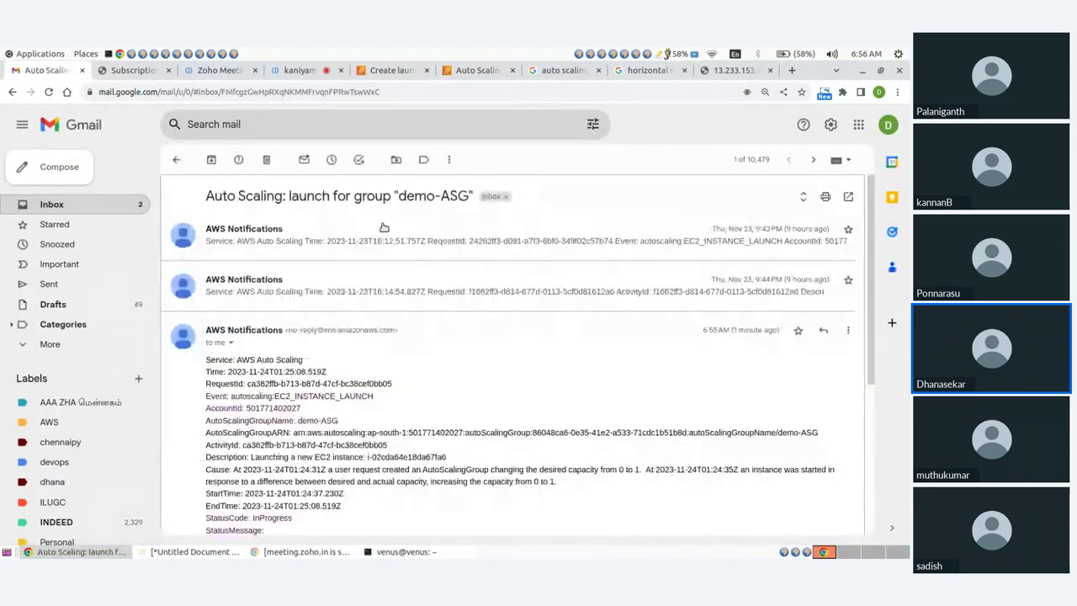
pyautogui.moveTo(209, 374); pyautogui.dragTo(378, 378)
pyautogui.click(433, 383)
pyautogui.moveTo(205, 357); pyautogui.dragTo(371, 397)
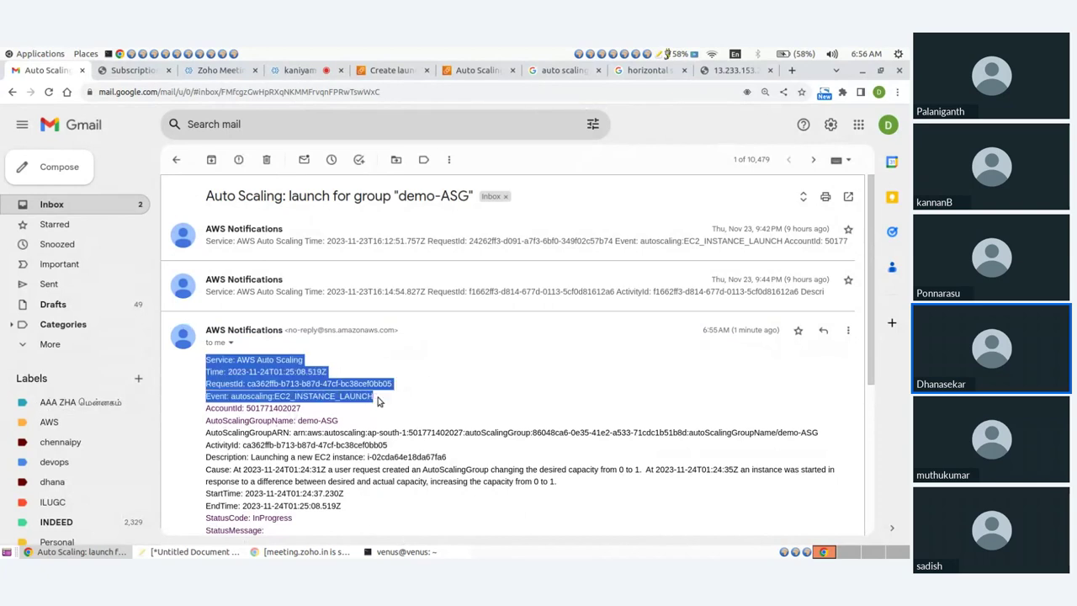
pyautogui.click(425, 389)
pyautogui.scroll(-3, 425, 389)
pyautogui.scroll(3, 397, 315)
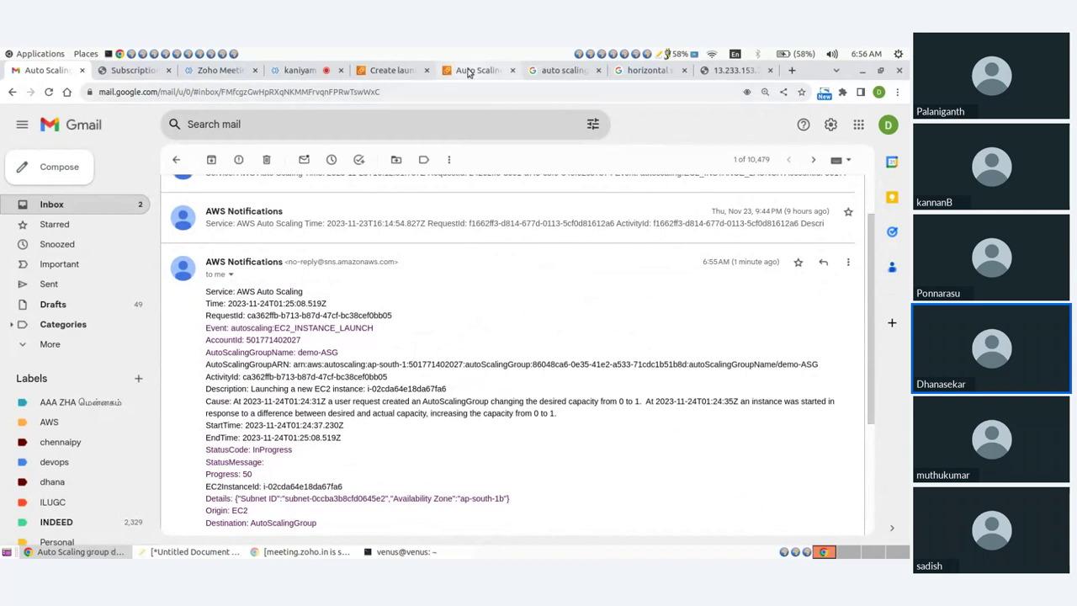
pyautogui.click(477, 70)
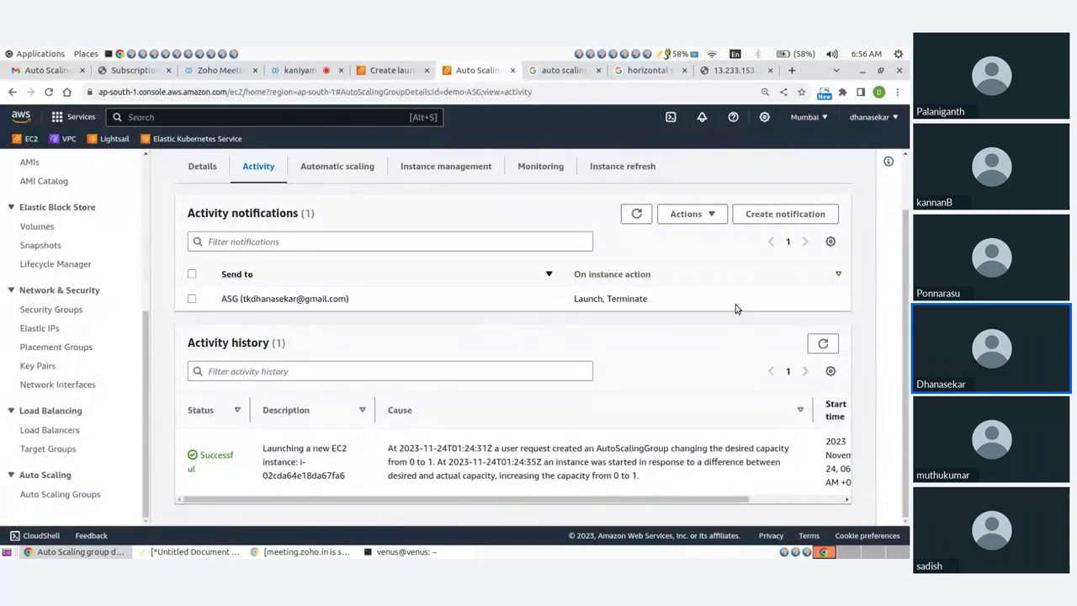
# Refresh demo-ASG's history to show the Terminating EC2 instance and replacement launch entries
pyautogui.click(822, 344)
pyautogui.scroll(-3, 733, 373)
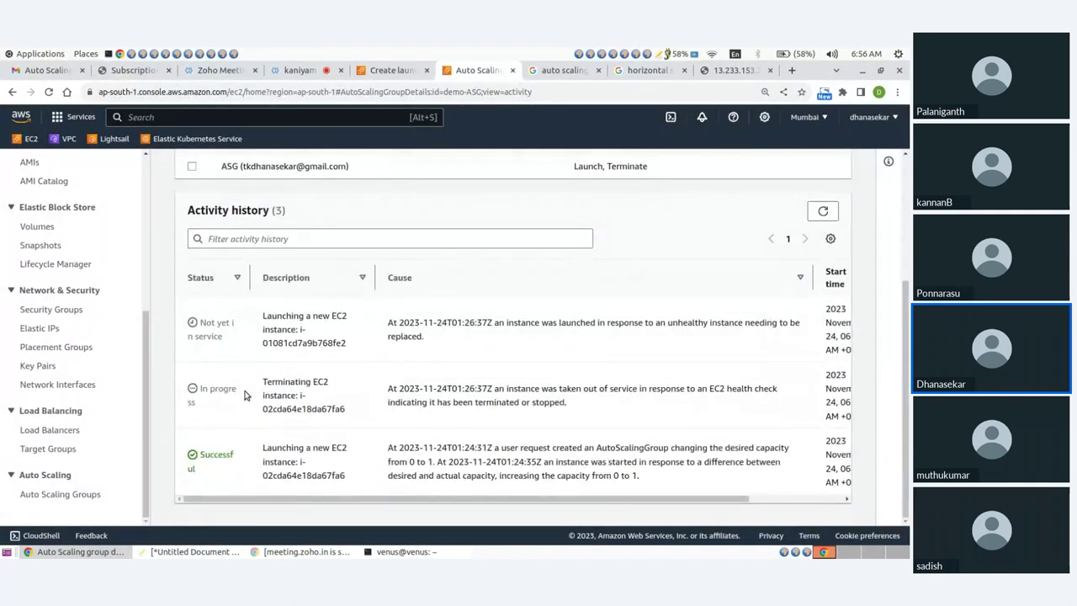
pyautogui.moveTo(260, 385); pyautogui.dragTo(356, 410)
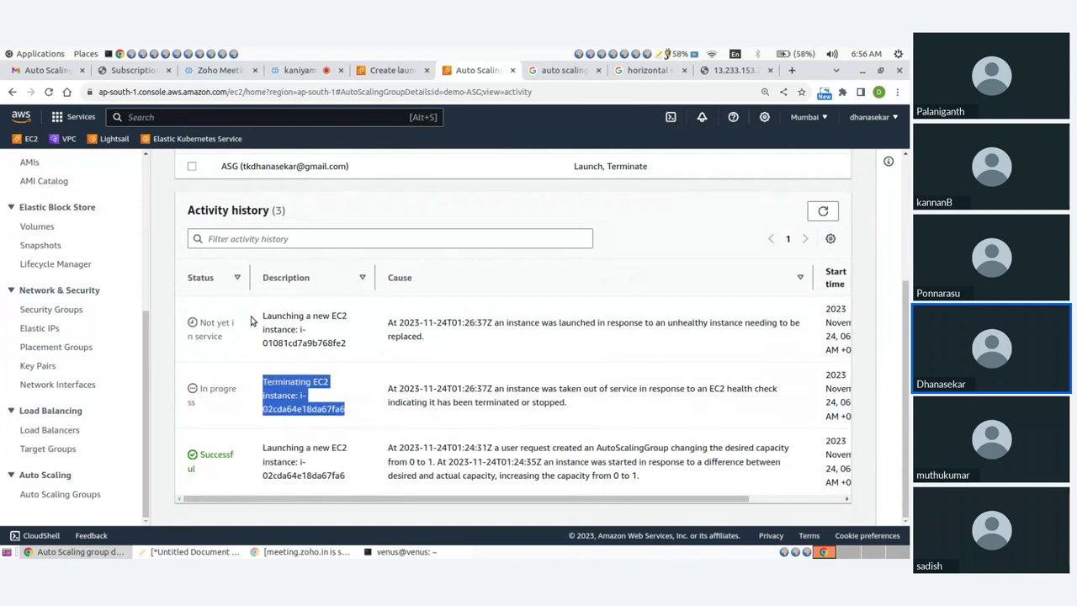
pyautogui.moveTo(259, 318); pyautogui.dragTo(281, 316)
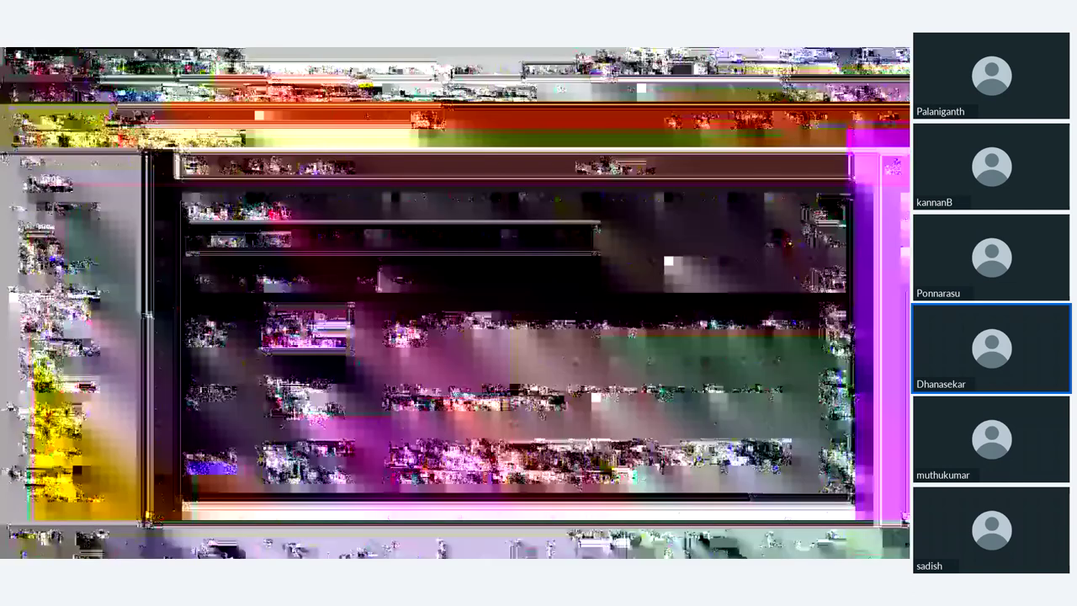
pyautogui.moveTo(262, 381); pyautogui.dragTo(351, 402)
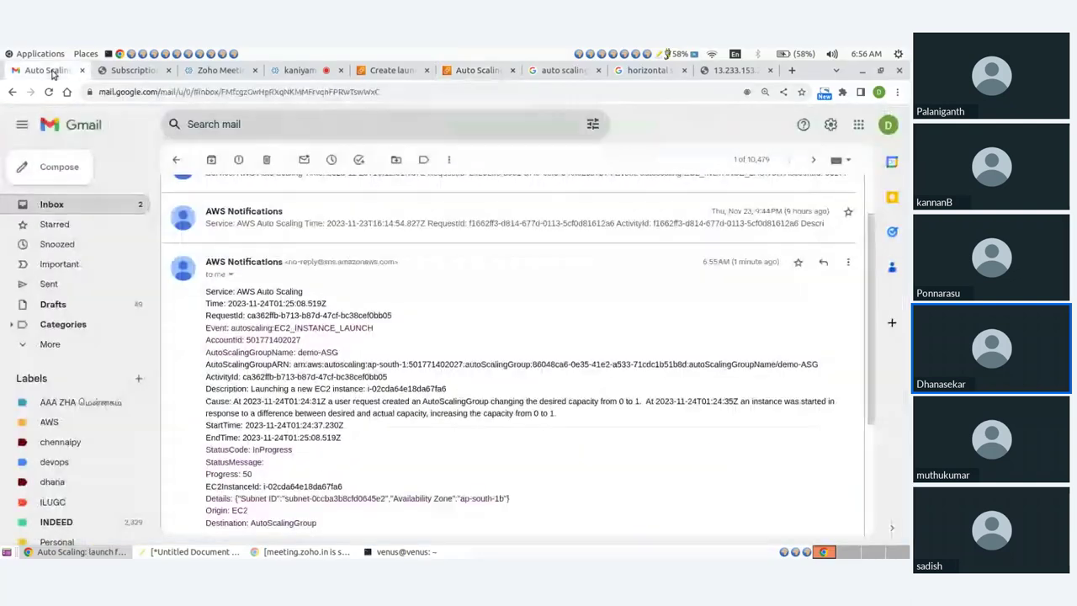
# Reload Gmail and open the 'Auto Scaling: termination for group demo-ASG' email
pyautogui.click(47, 70)
pyautogui.click(68, 208)
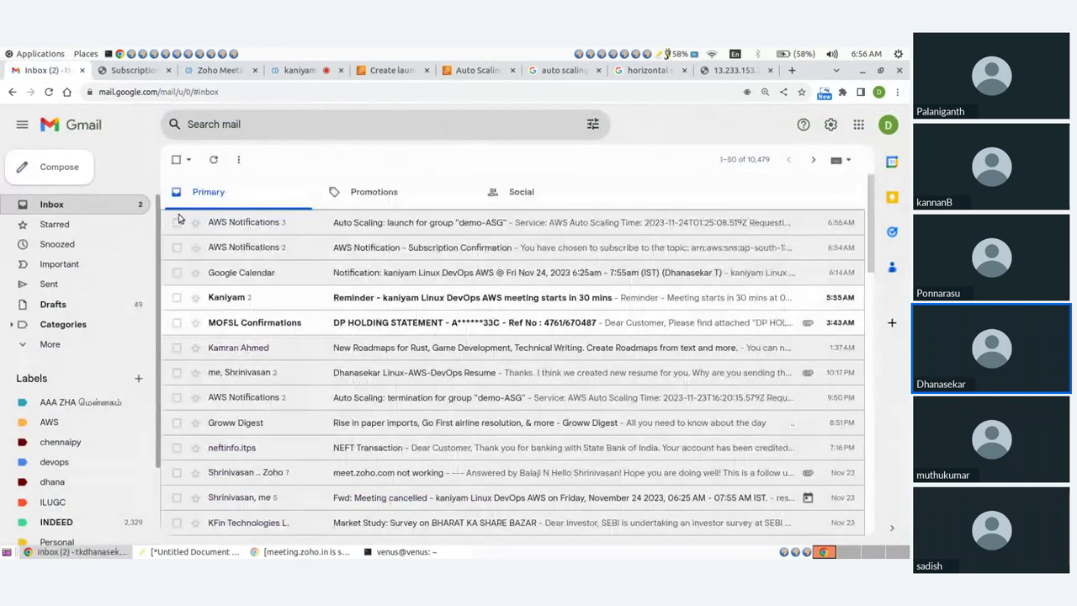
pyautogui.click(396, 224)
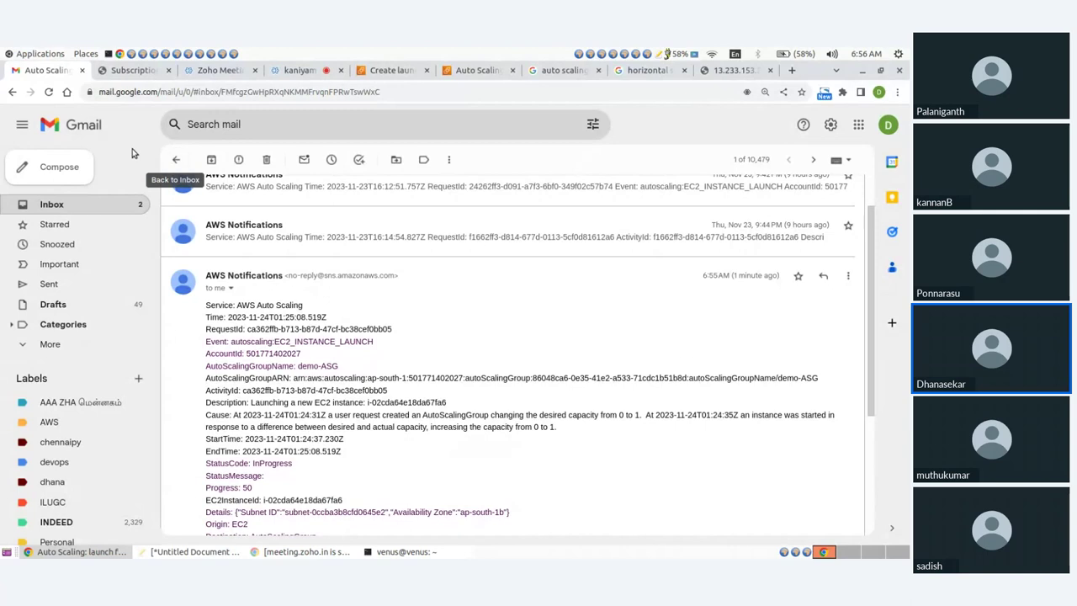
pyautogui.click(48, 92)
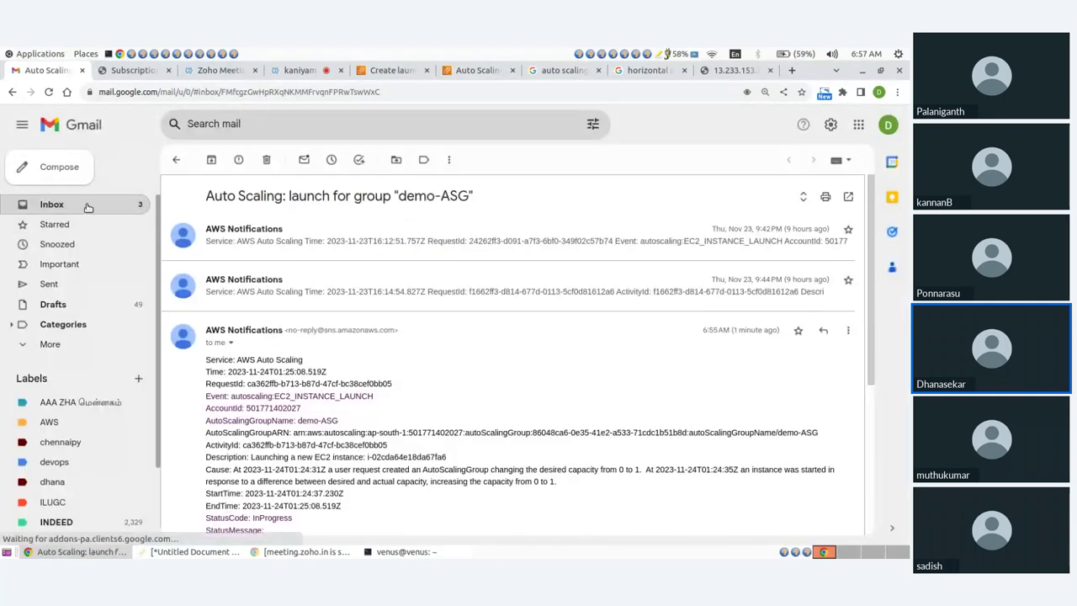
pyautogui.click(87, 207)
pyautogui.click(400, 226)
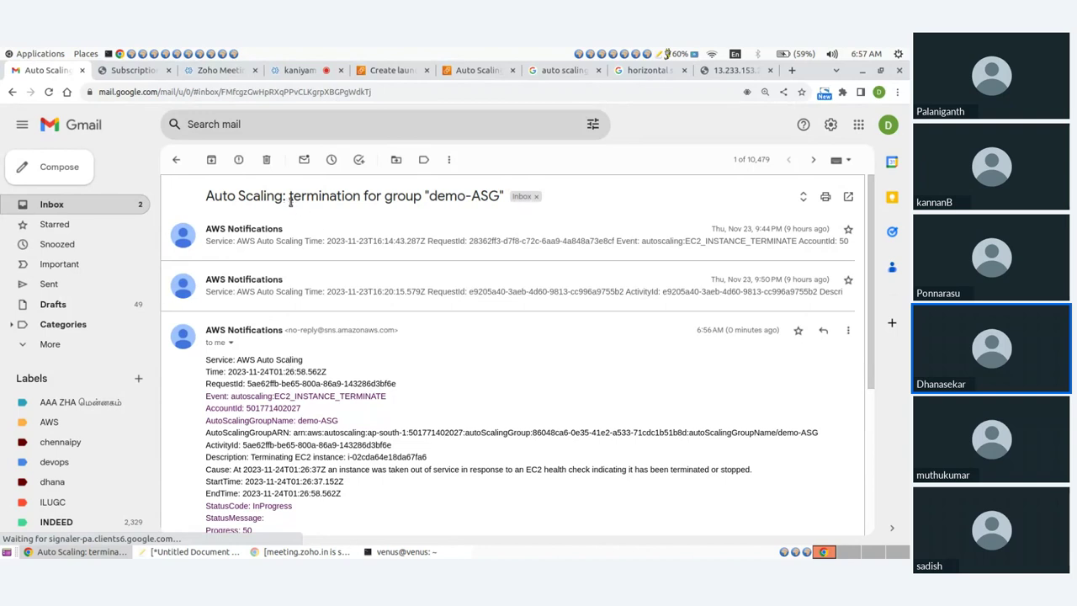
pyautogui.moveTo(290, 197); pyautogui.dragTo(423, 195)
# Refresh demo-ASG's activity history to confirm all three activities show Successful
pyautogui.click(476, 70)
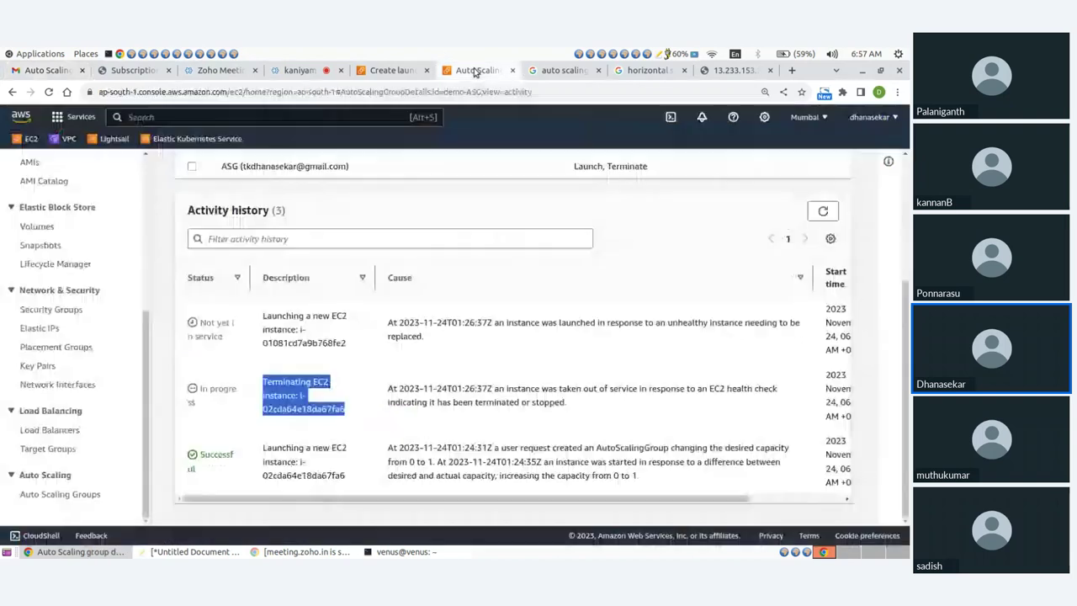
pyautogui.click(823, 211)
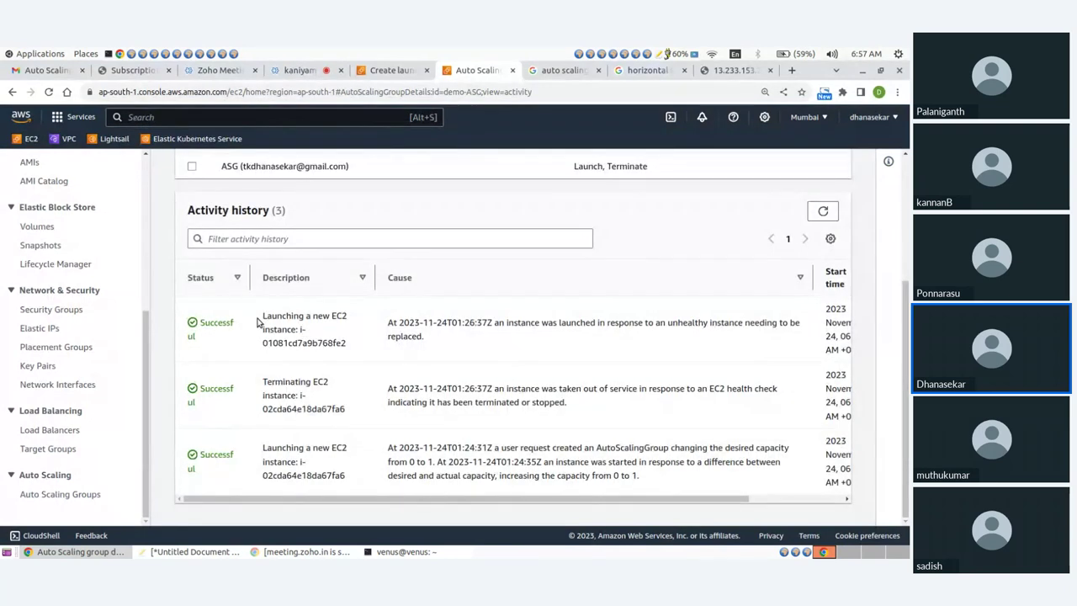
pyautogui.scroll(1, 5, 206)
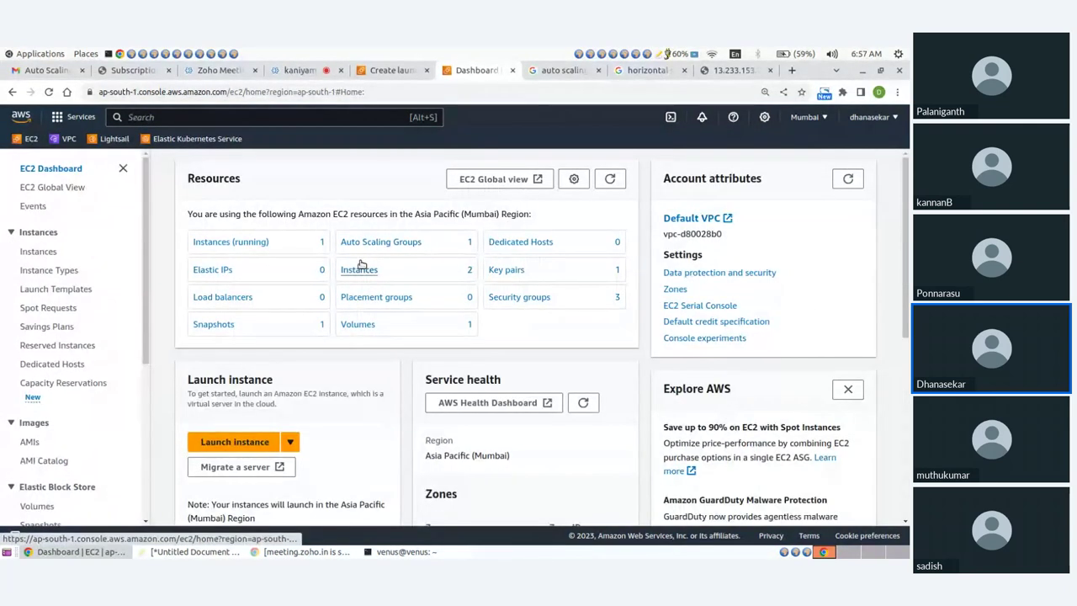
# Refresh the Instances list, open the running replacement instance, and copy its public IPv4 address
pyautogui.click(353, 269)
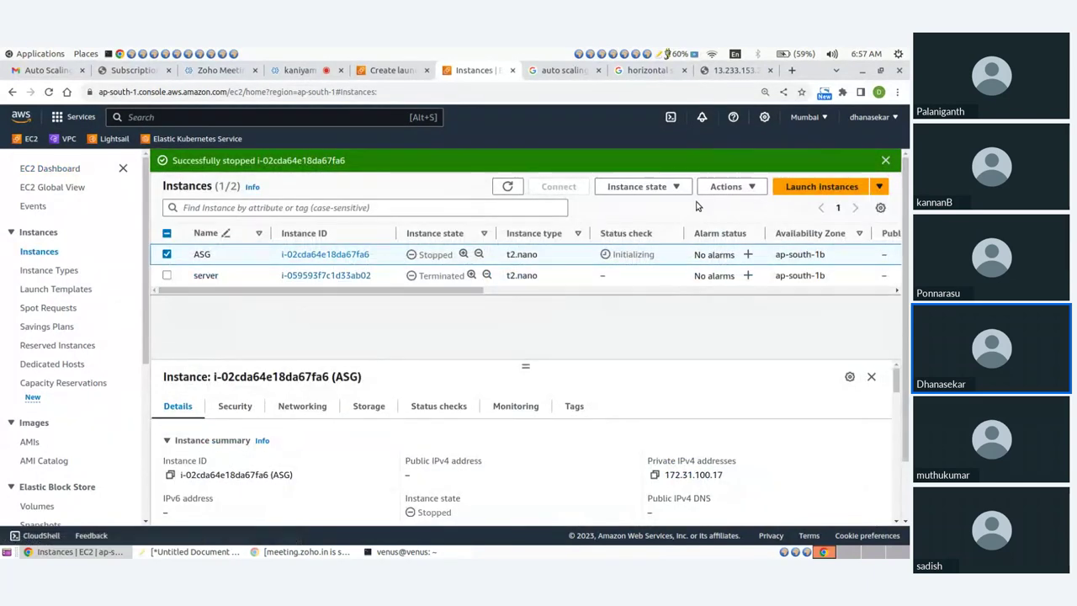
pyautogui.click(506, 187)
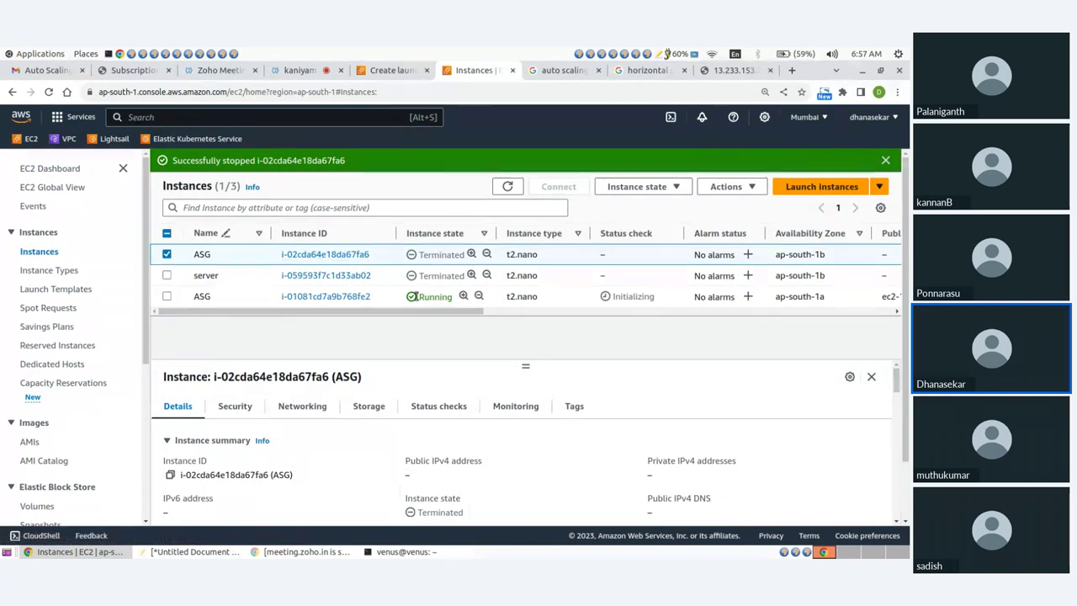
pyautogui.click(326, 297)
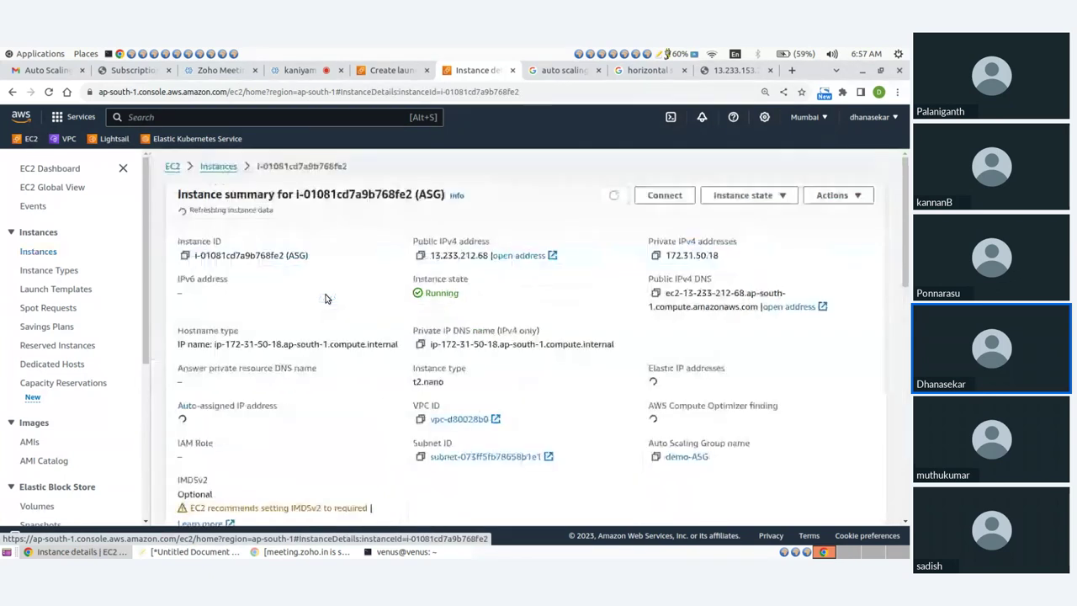
pyautogui.click(420, 257)
# Load 13.233.212.68 in a new tab, verify the Testing Autoscaling Group page, and return to EC2
pyautogui.hotkey('ctrl', 't')
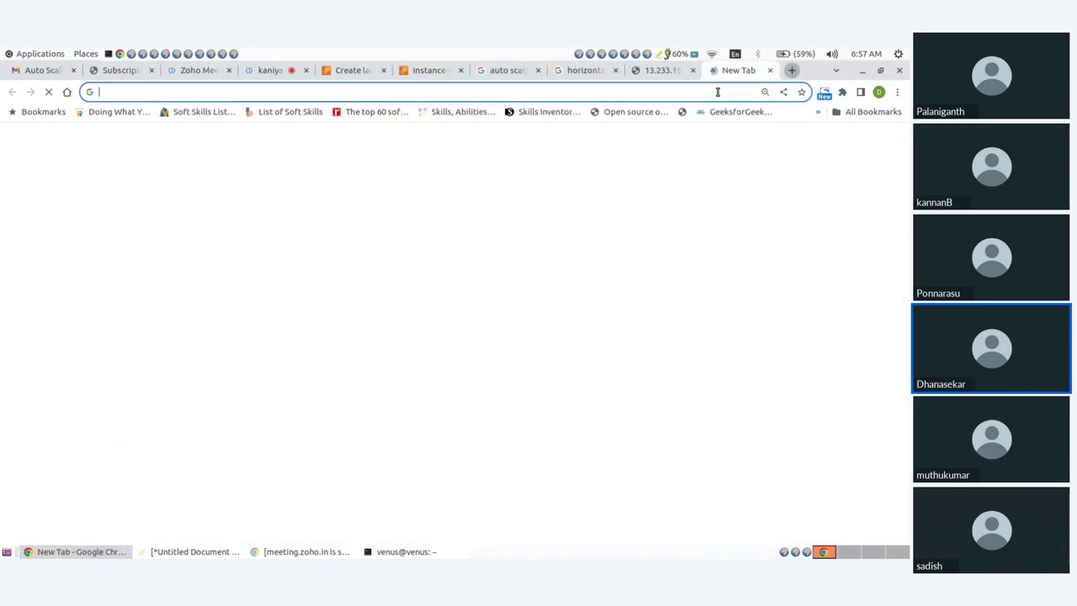
pyautogui.hotkey('ctrl', 'v')
pyautogui.press('Return')
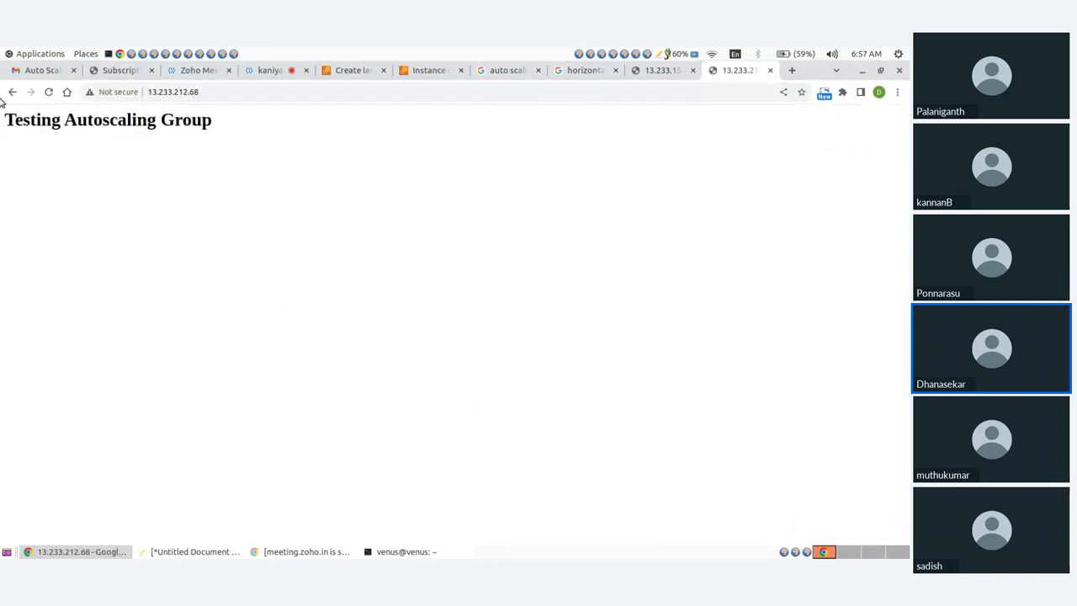
pyautogui.moveTo(3, 117); pyautogui.dragTo(261, 130)
pyautogui.click(259, 129)
pyautogui.click(345, 71)
pyautogui.click(427, 71)
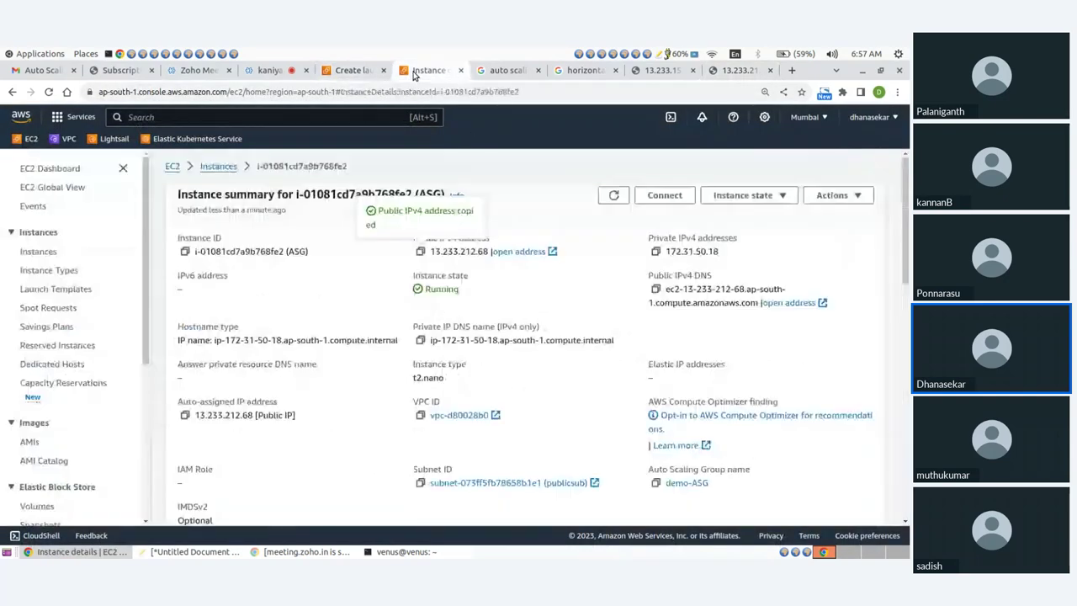
# Stop replacement instance i-01081cd7a9b768fe2 from the Instances list, then go to Auto Scaling Groups
pyautogui.click(172, 166)
pyautogui.click(360, 270)
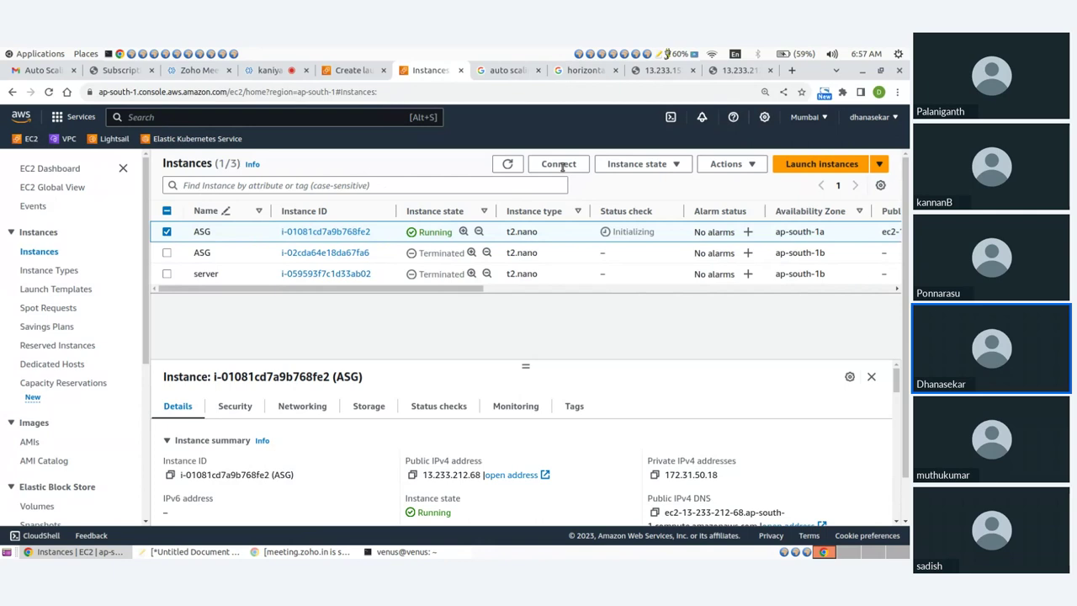
pyautogui.click(598, 166)
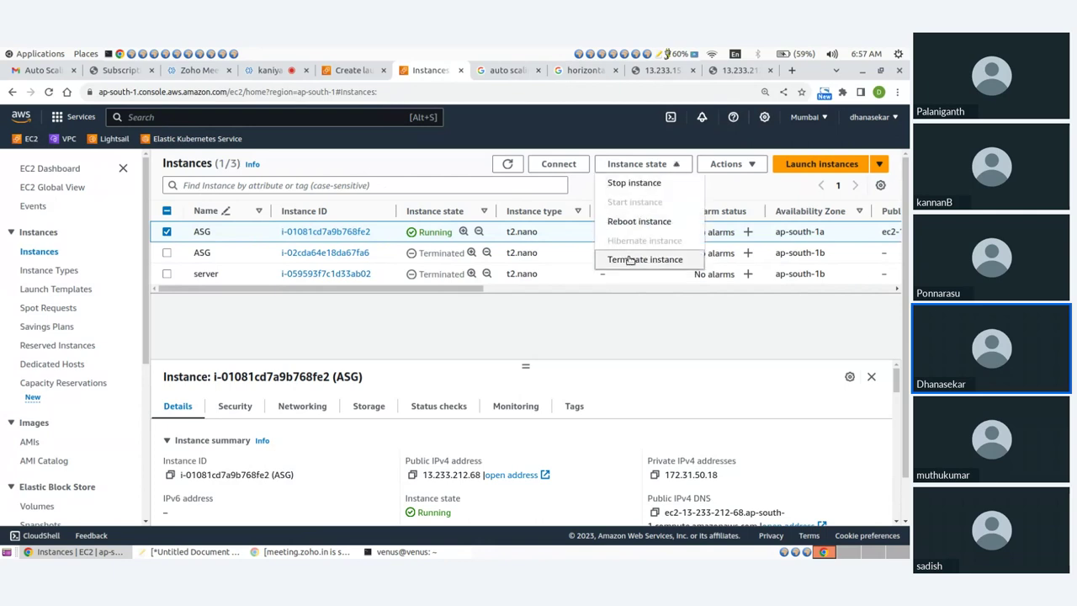
pyautogui.click(634, 184)
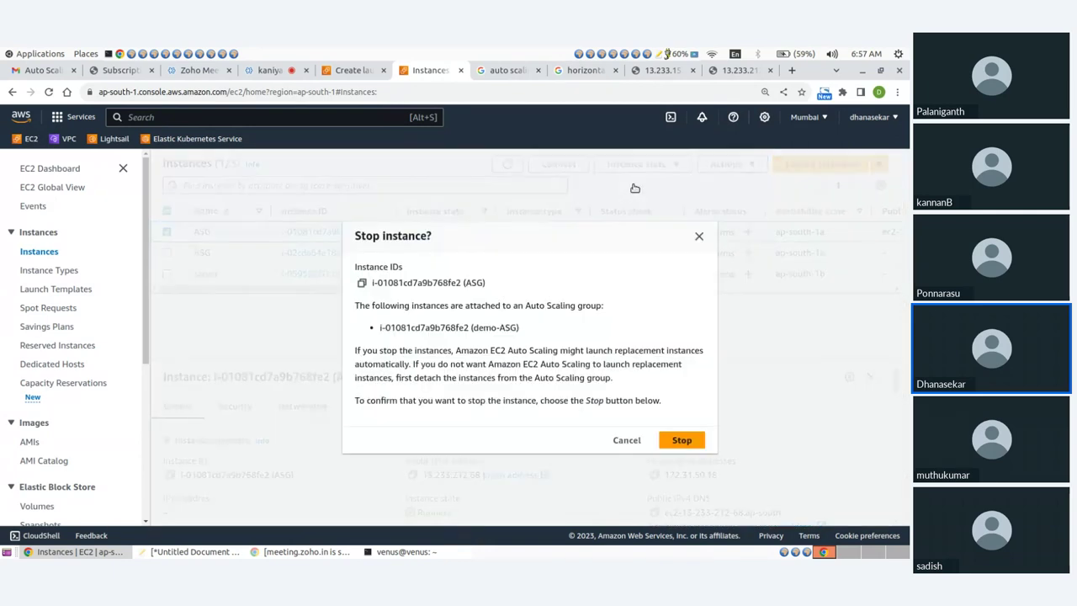
pyautogui.click(683, 443)
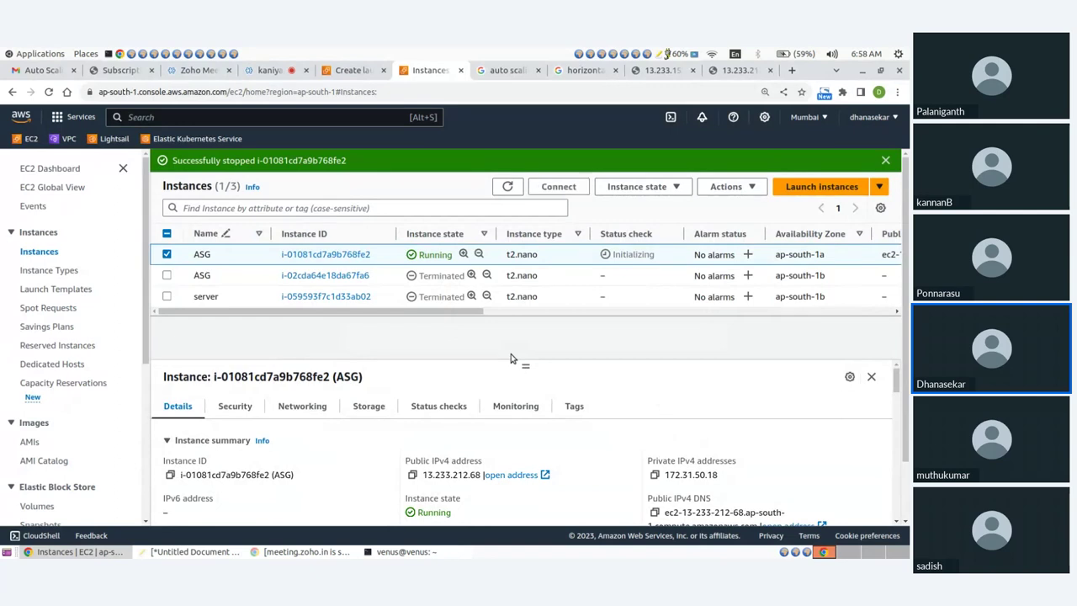
pyautogui.scroll(-2, 442, 342)
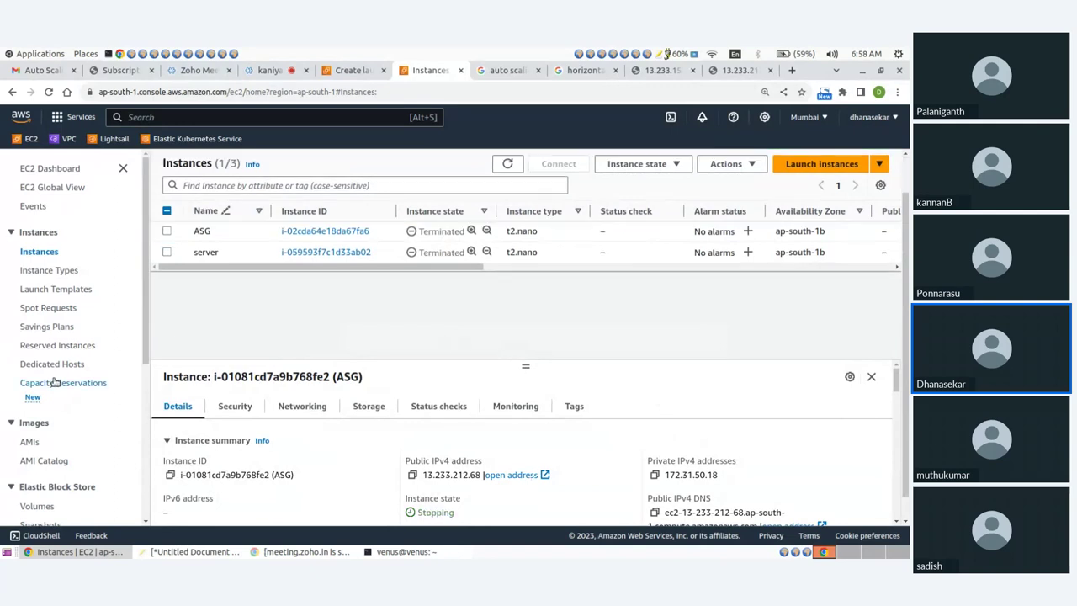
pyautogui.scroll(-3, 96, 396)
pyautogui.click(57, 495)
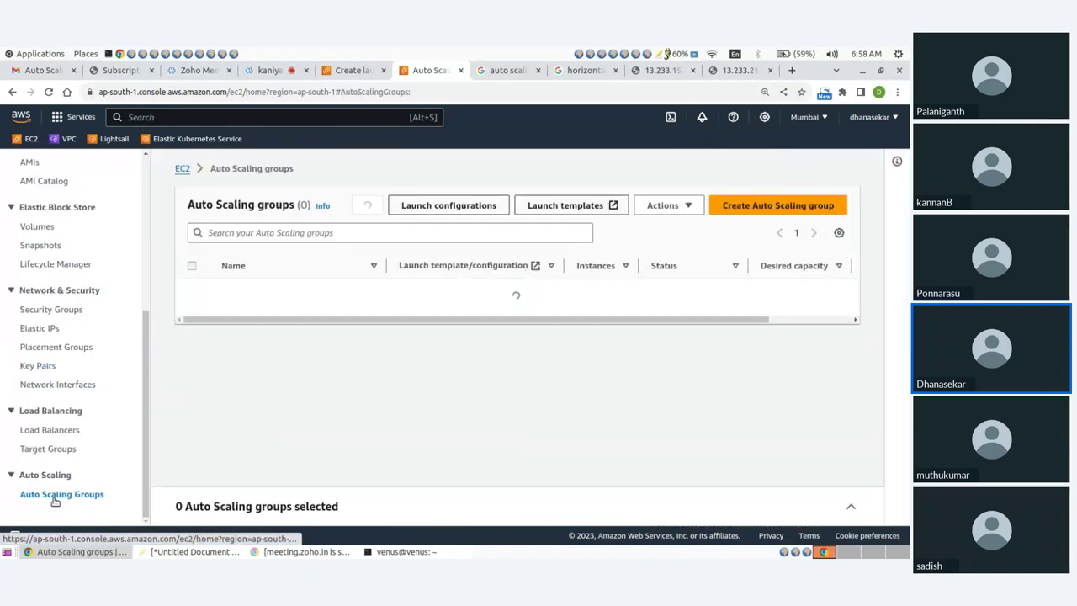
# Refresh demo-ASG's Activity history listing three successful activities, then switch to Gmail
pyautogui.click(235, 292)
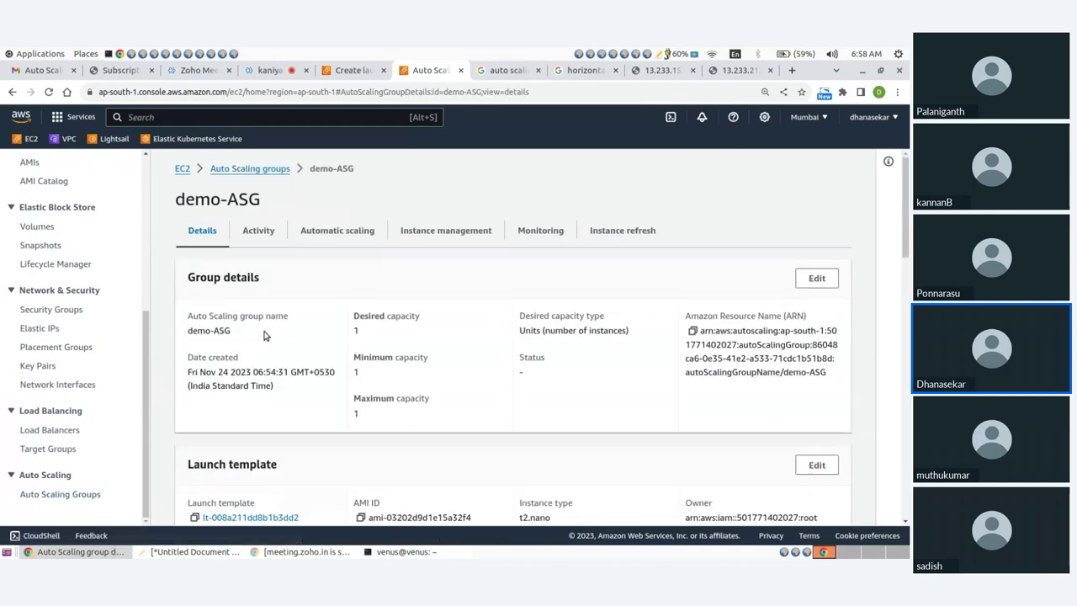
pyautogui.click(259, 231)
pyautogui.scroll(-4, 633, 357)
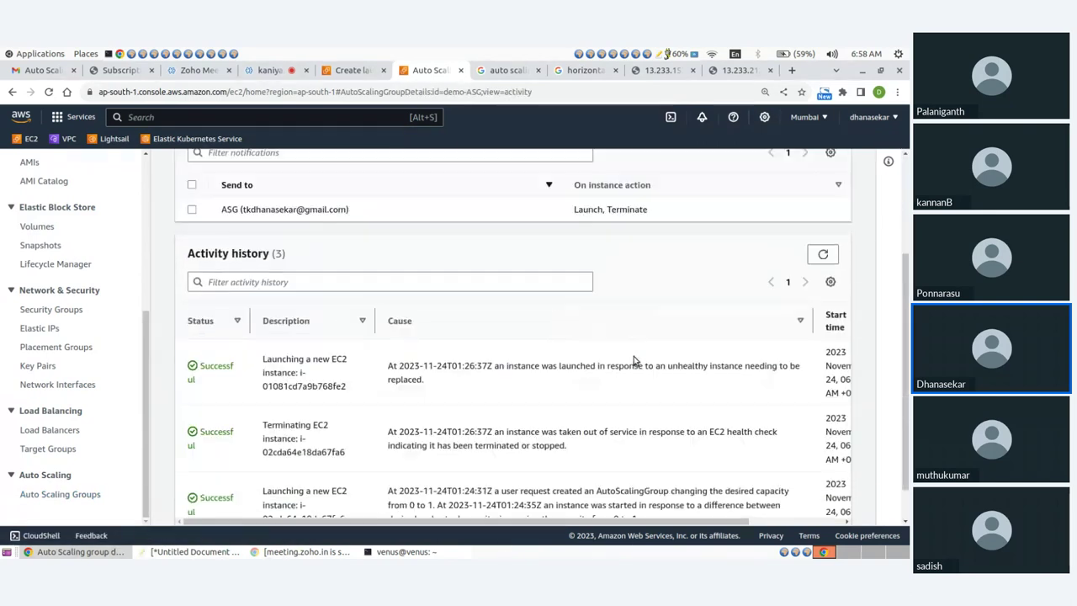
pyautogui.click(824, 213)
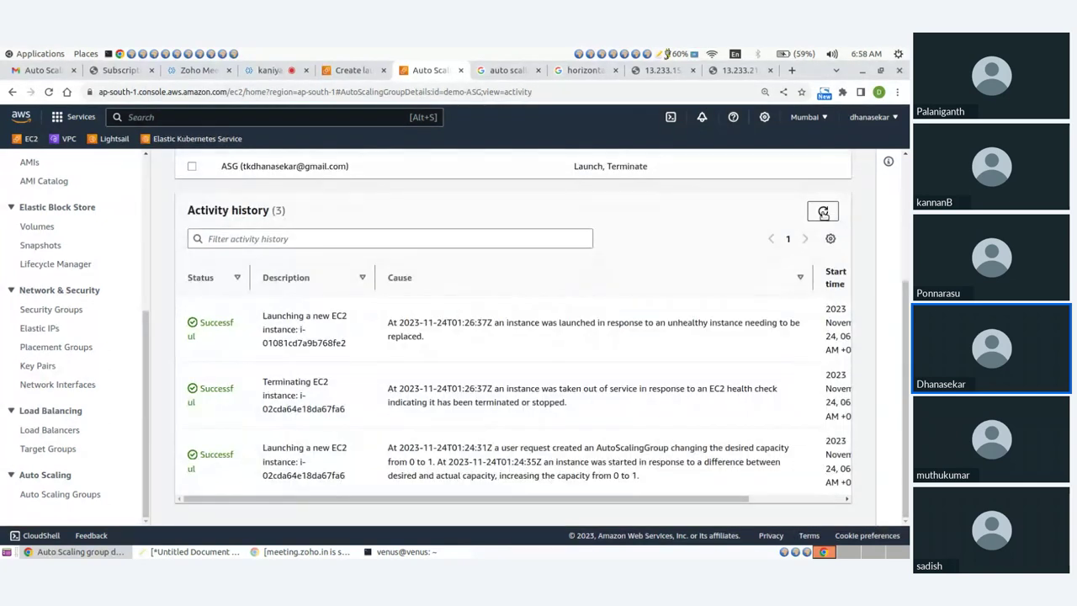
pyautogui.click(34, 71)
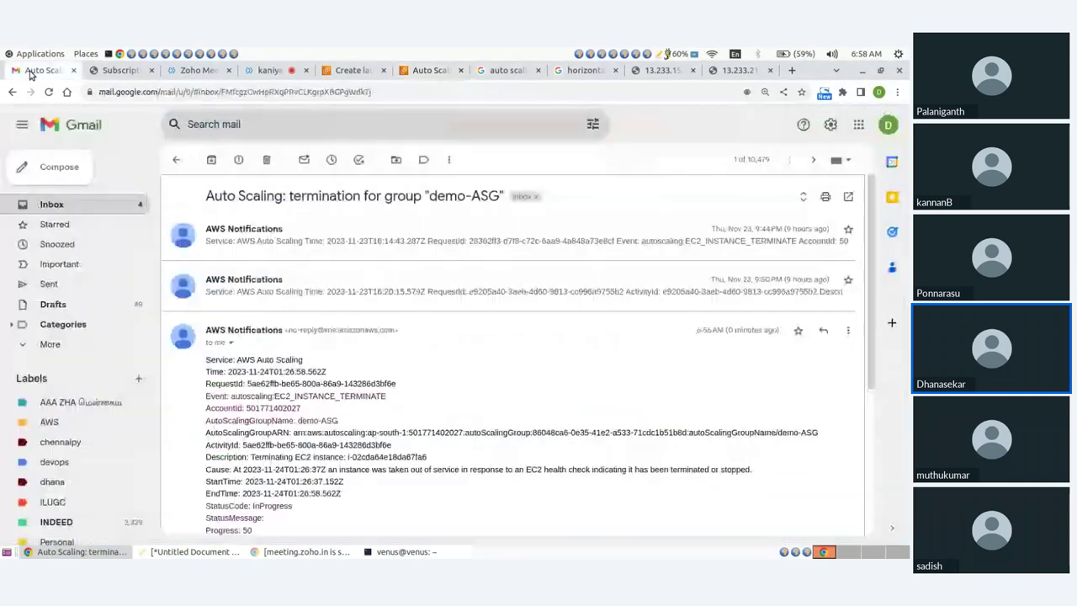
# Open and reread the demo-ASG launch email for the replacement instance, then return to AWS
pyautogui.click(51, 205)
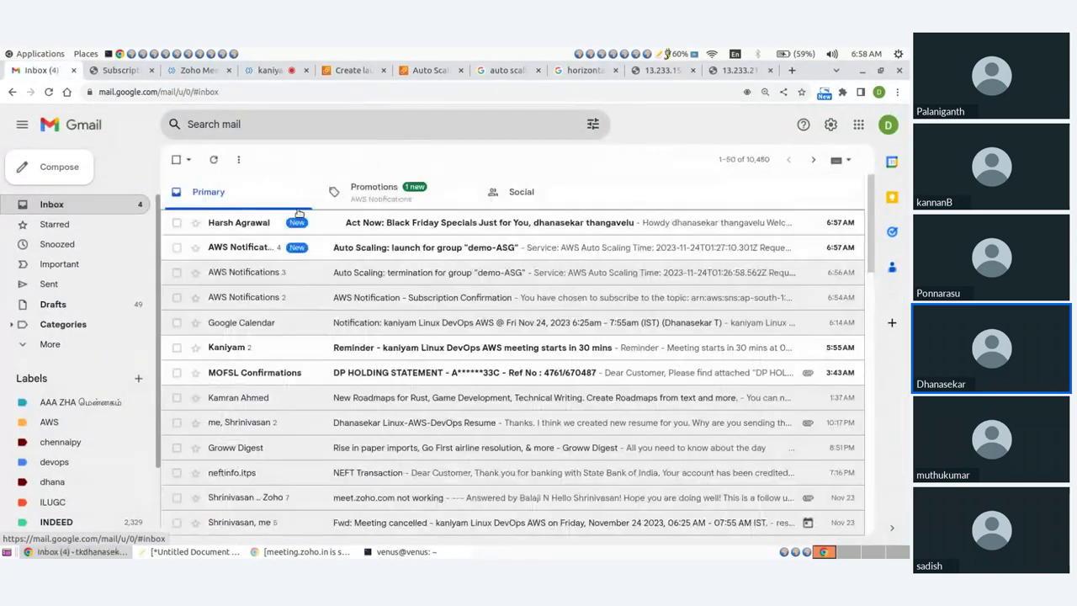
pyautogui.click(380, 246)
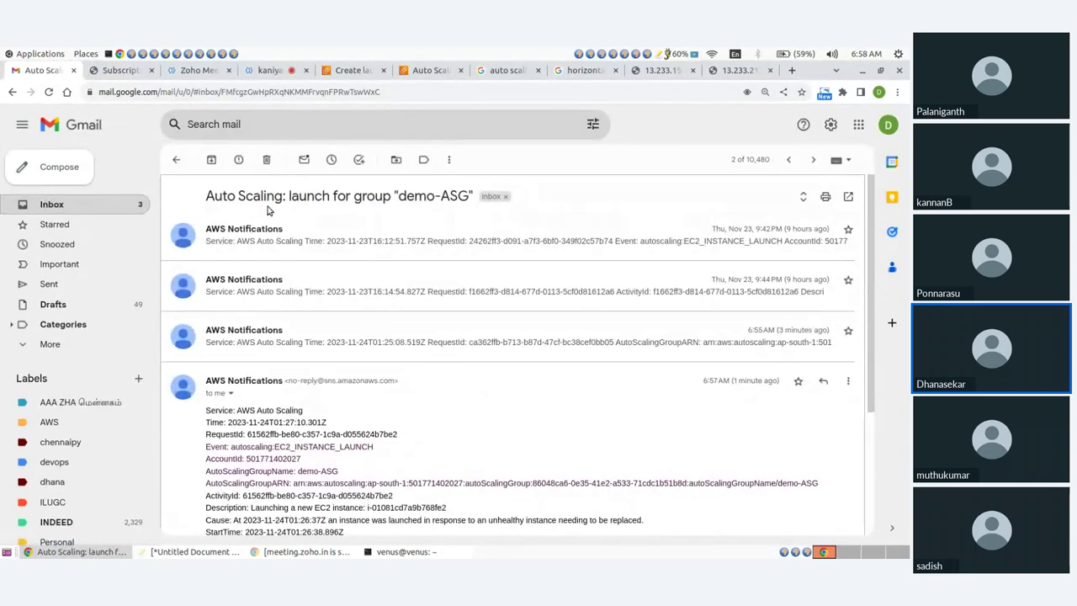
pyautogui.moveTo(274, 195); pyautogui.dragTo(397, 195)
pyautogui.click(177, 161)
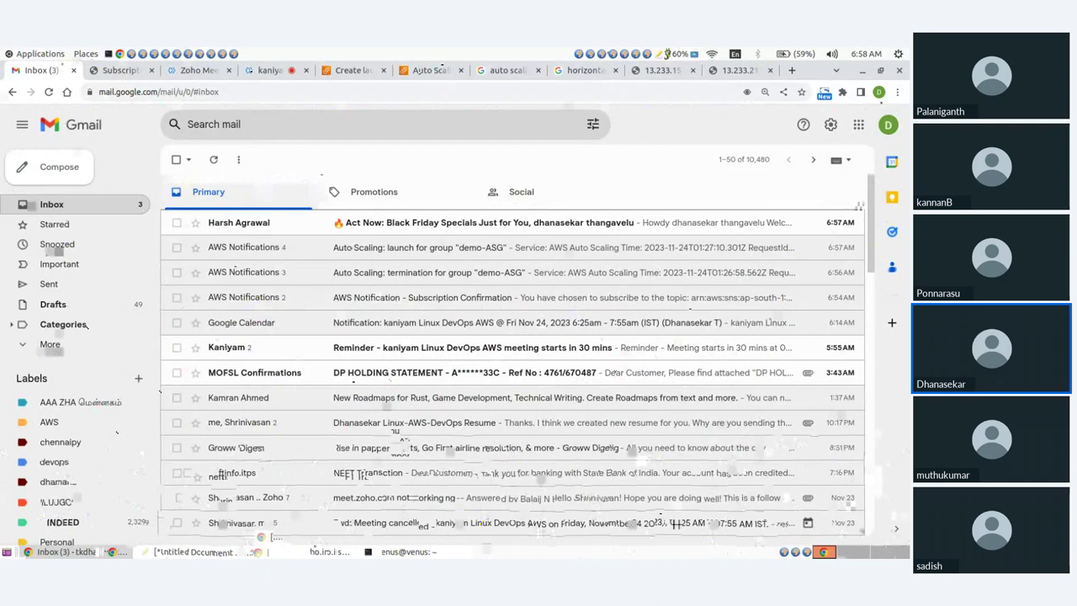
pyautogui.click(345, 247)
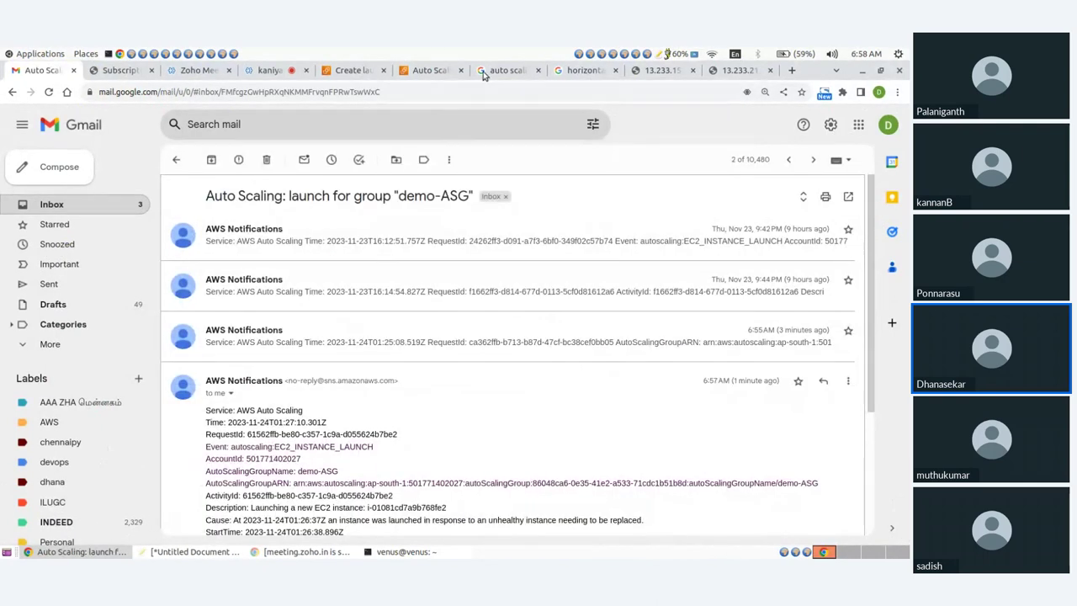
pyautogui.click(430, 69)
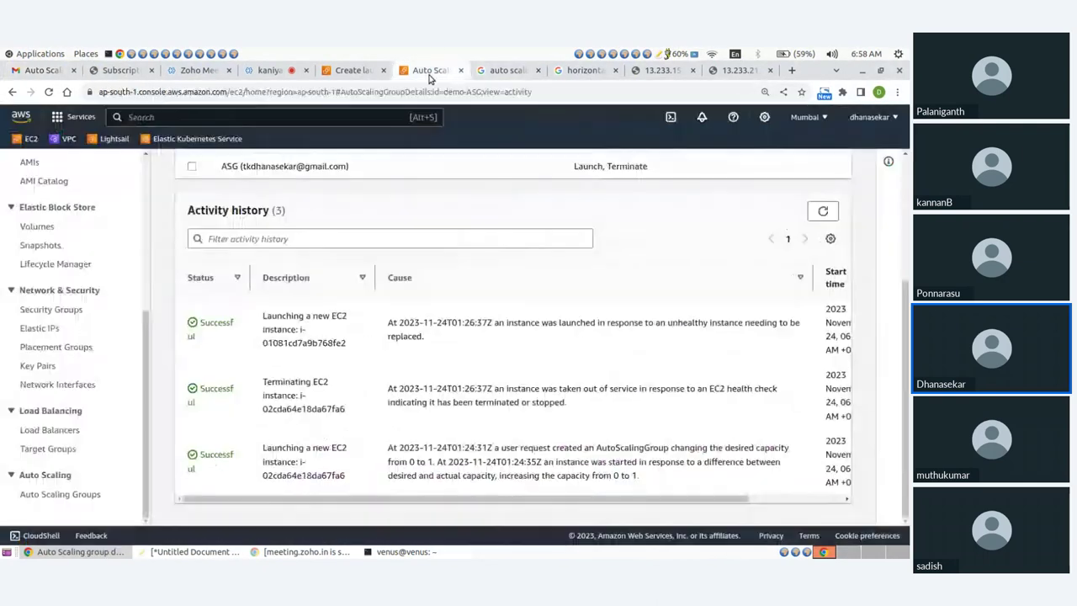
# Refresh the demo-ASG activity history, then view the EC2 instances list showing the replacement pending
pyautogui.click(822, 212)
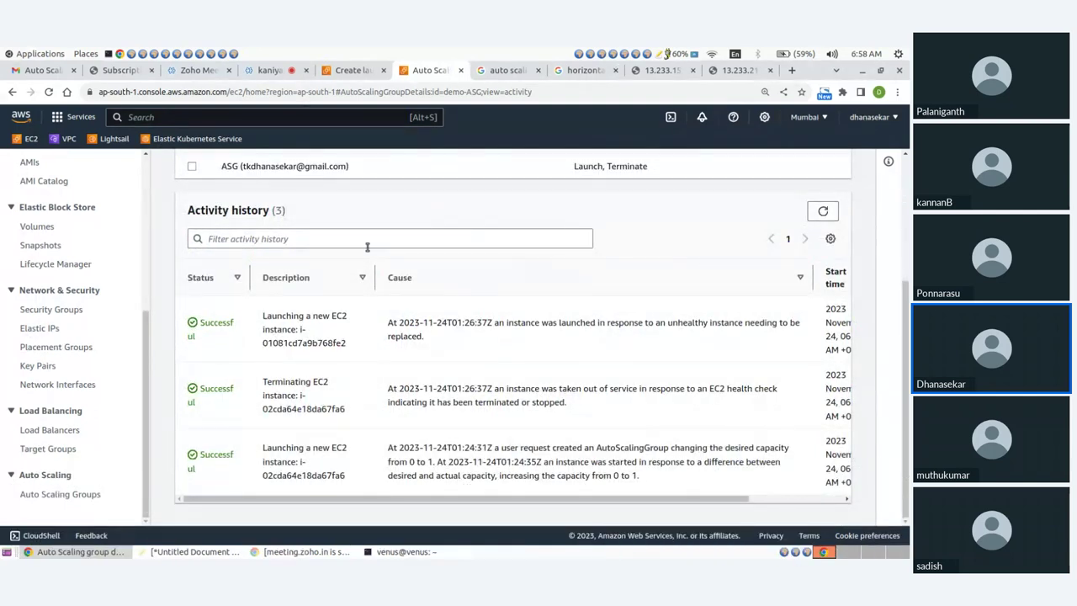
pyautogui.scroll(2, 357, 240)
pyautogui.scroll(-2, 356, 240)
pyautogui.click(365, 271)
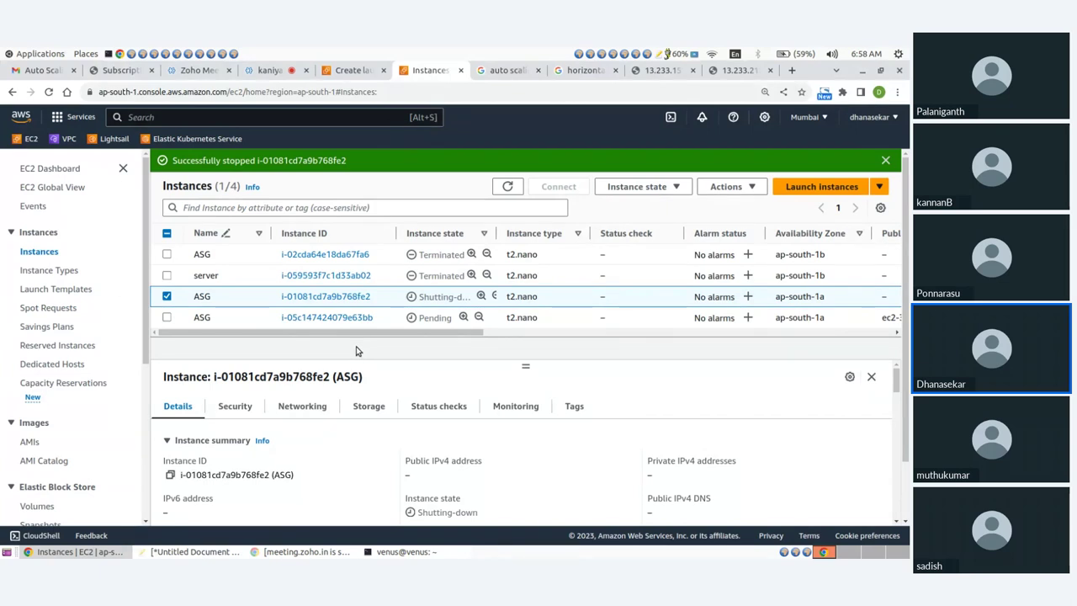
pyautogui.click(732, 70)
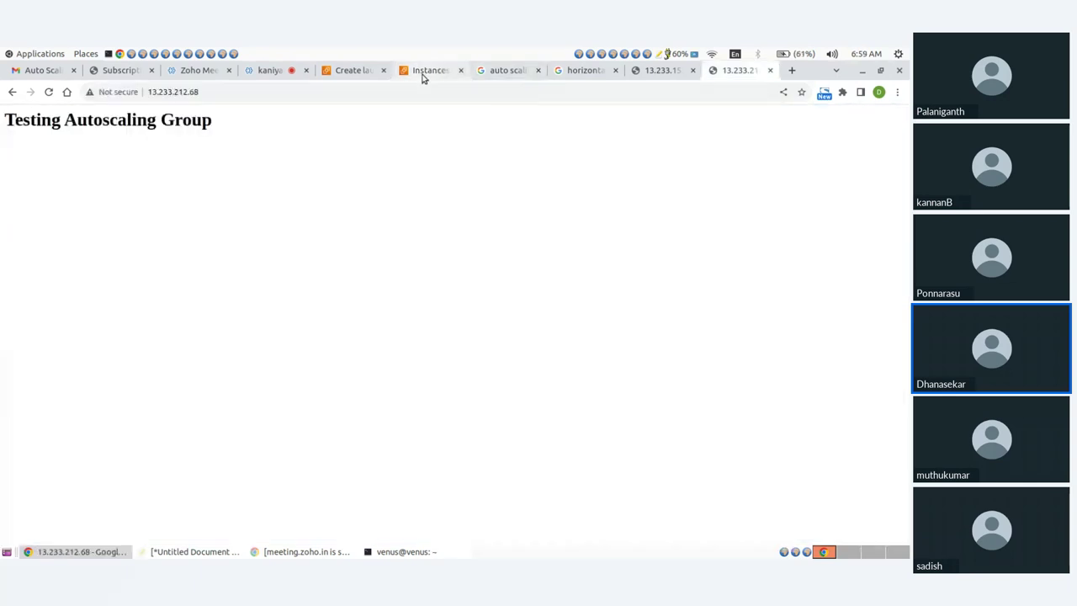
pyautogui.click(421, 73)
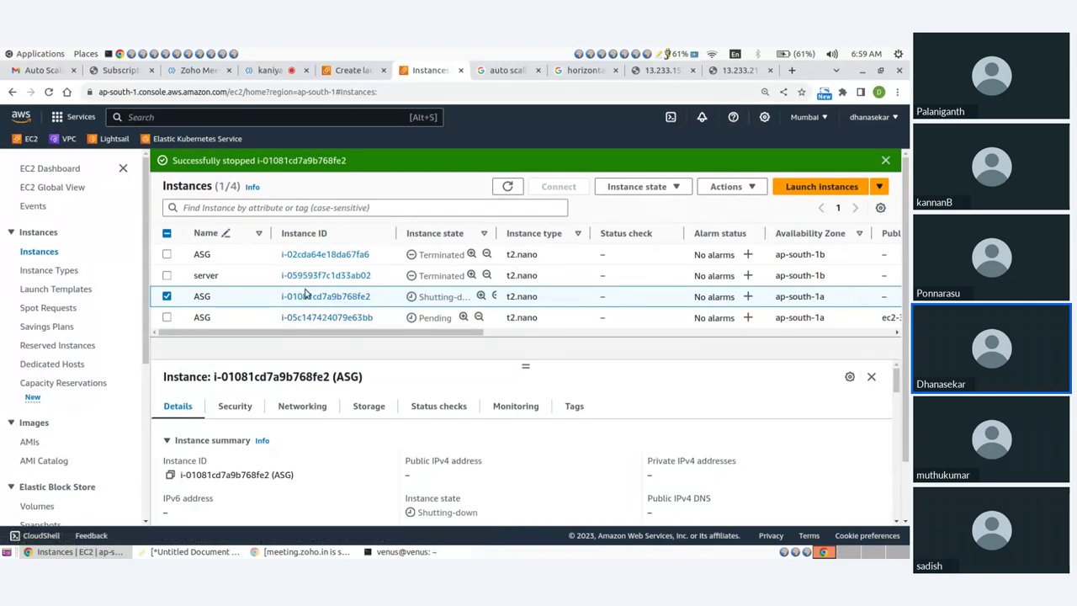
# Check that demo-ASG still has one instance, then return to the demo launch template success page
pyautogui.scroll(-6, 42, 379)
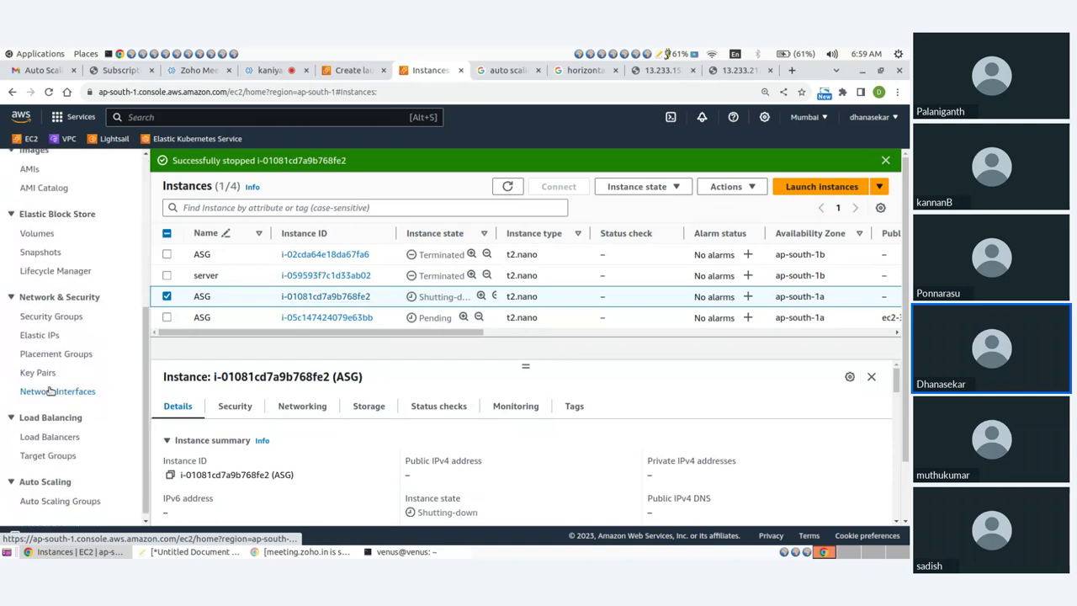
pyautogui.click(78, 496)
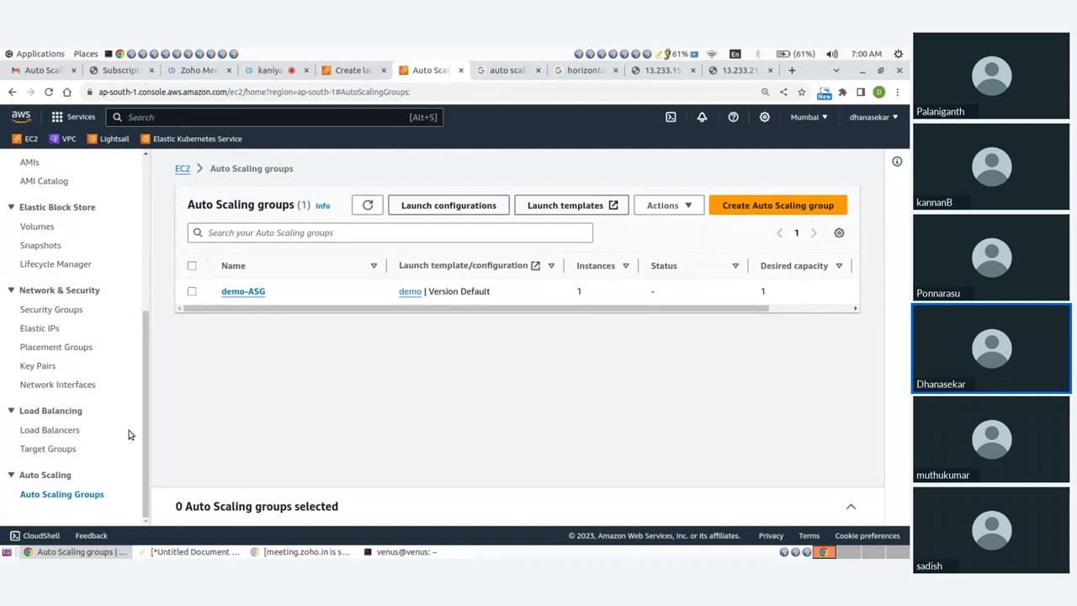
pyautogui.click(350, 71)
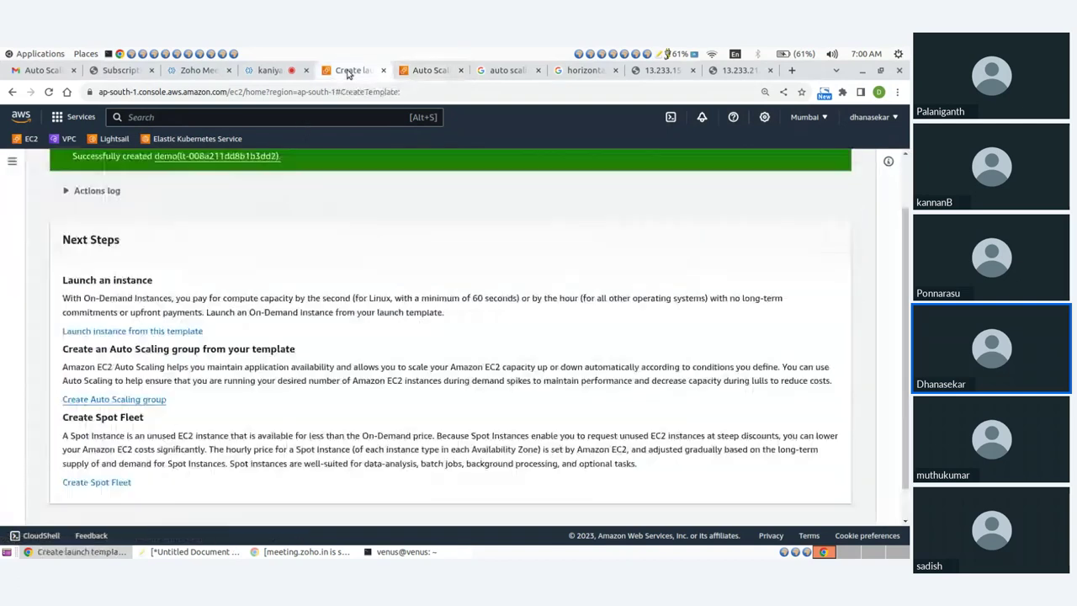